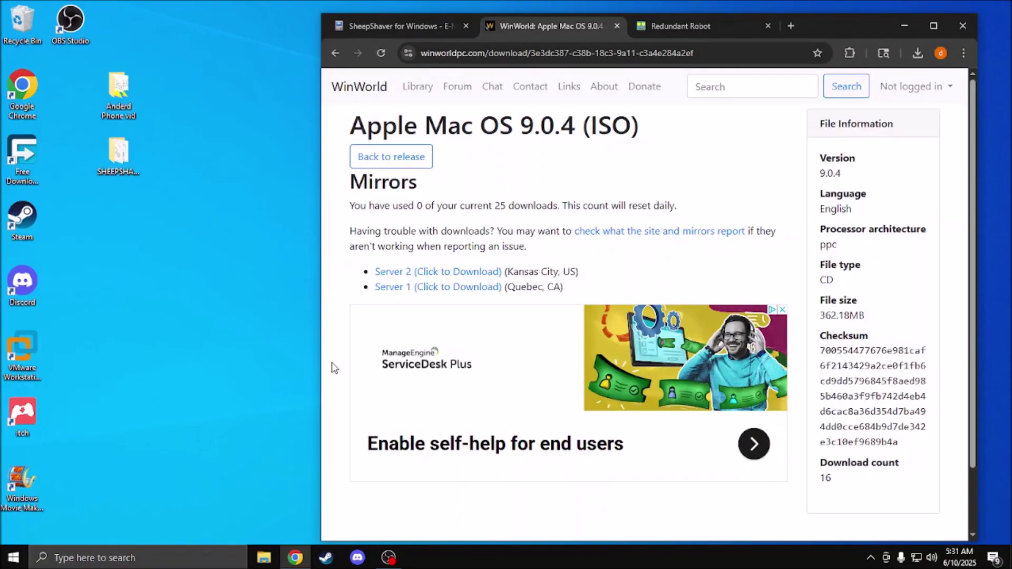
Step: Scroll through the SheepShaver for Windows forum thread on Emaculation
click(403, 25)
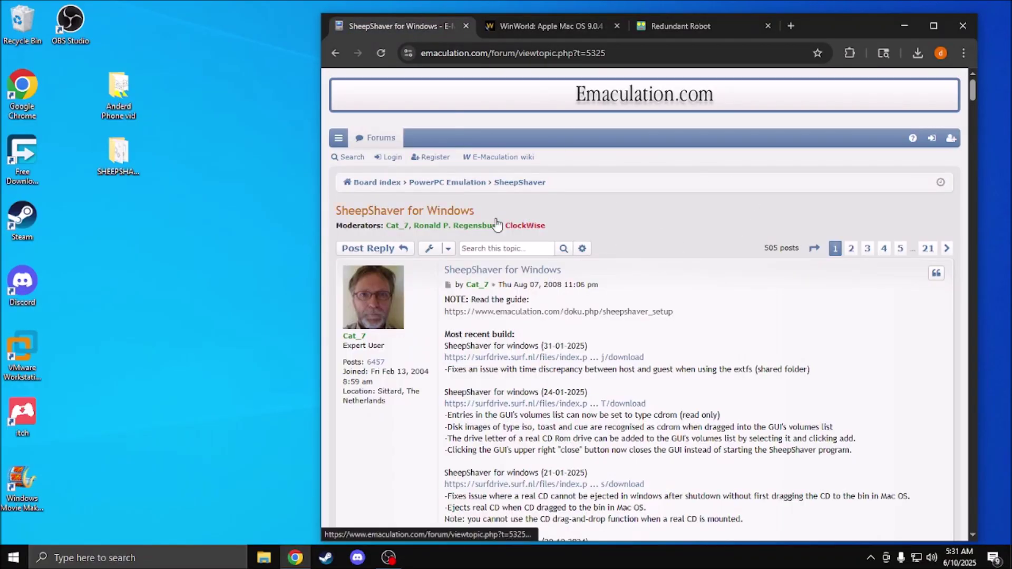
scroll(722, 229, down, 1)
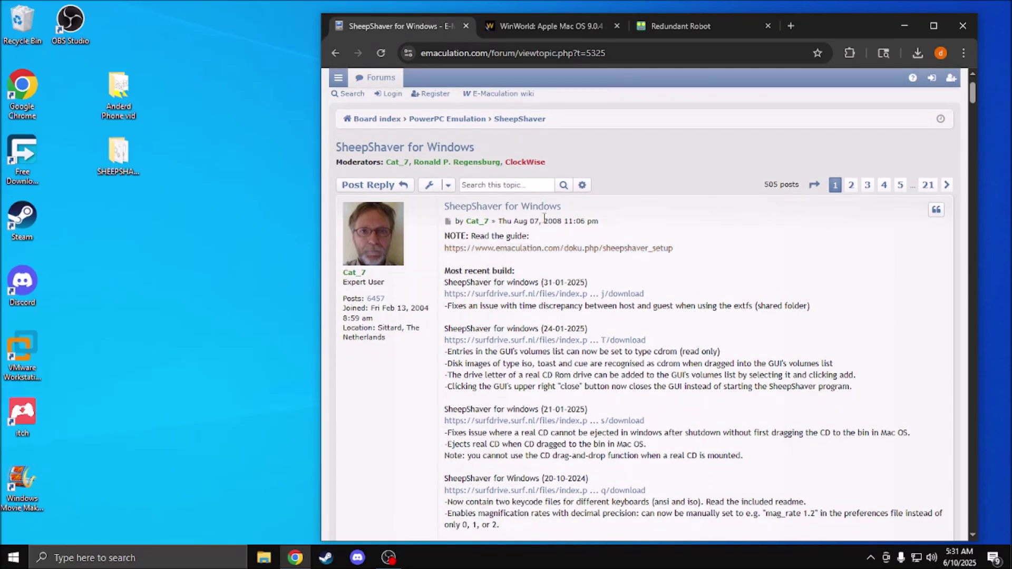
scroll(716, 260, down, 1)
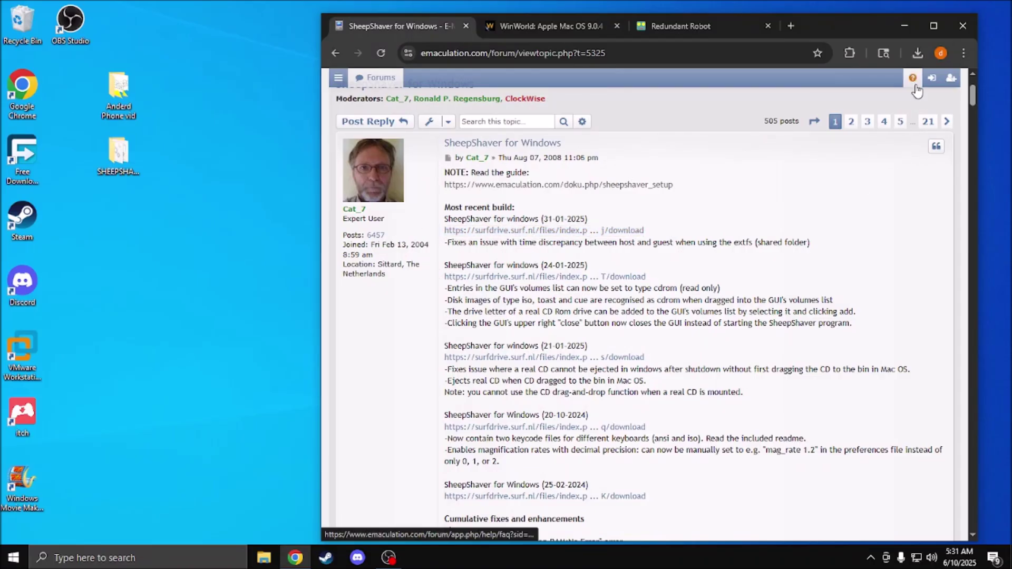
Step: Check Chrome's recent downloads, then go to the Redundant Robot SheepShaver page
click(917, 54)
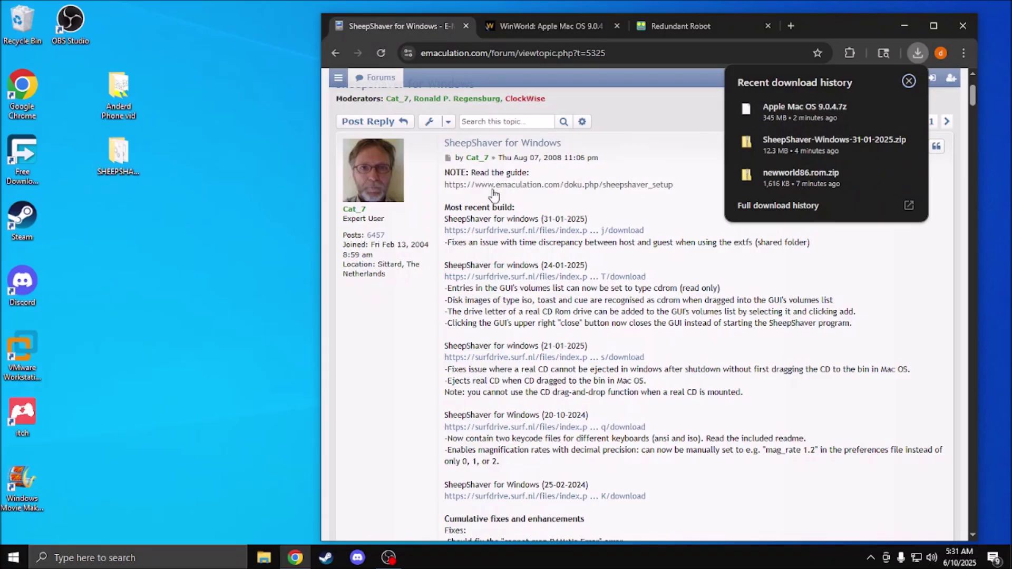
click(709, 131)
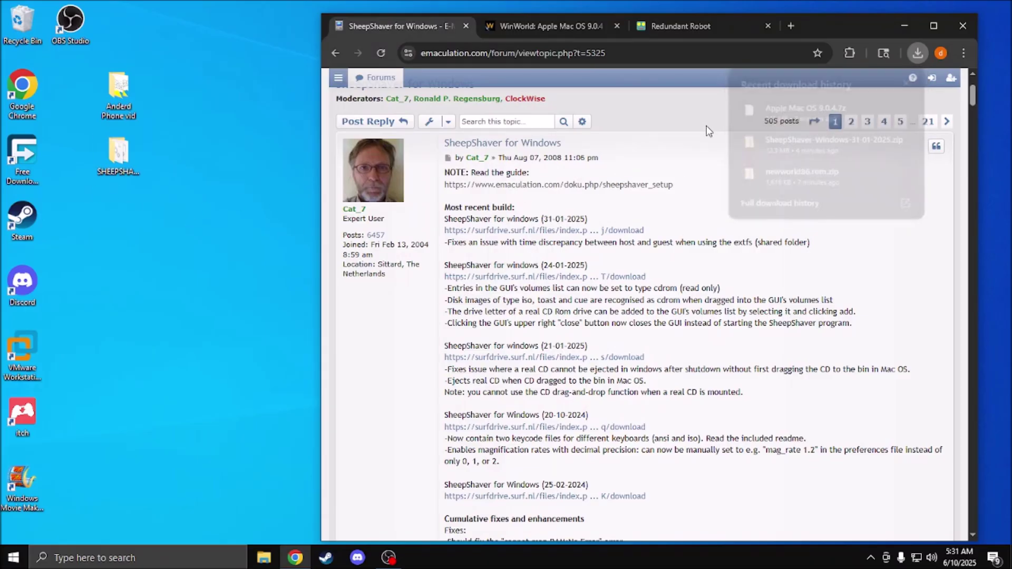
click(686, 33)
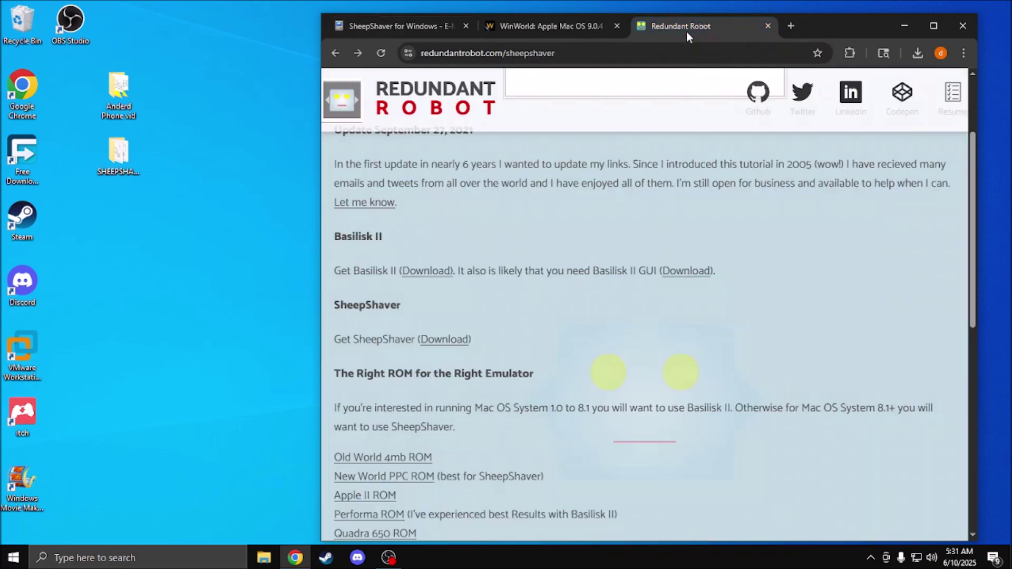
Step: Scan the Redundant Robot ROM list, then open the SHEEPSHAVER folder and enlarge and reposition its window
scroll(527, 240, down, 6)
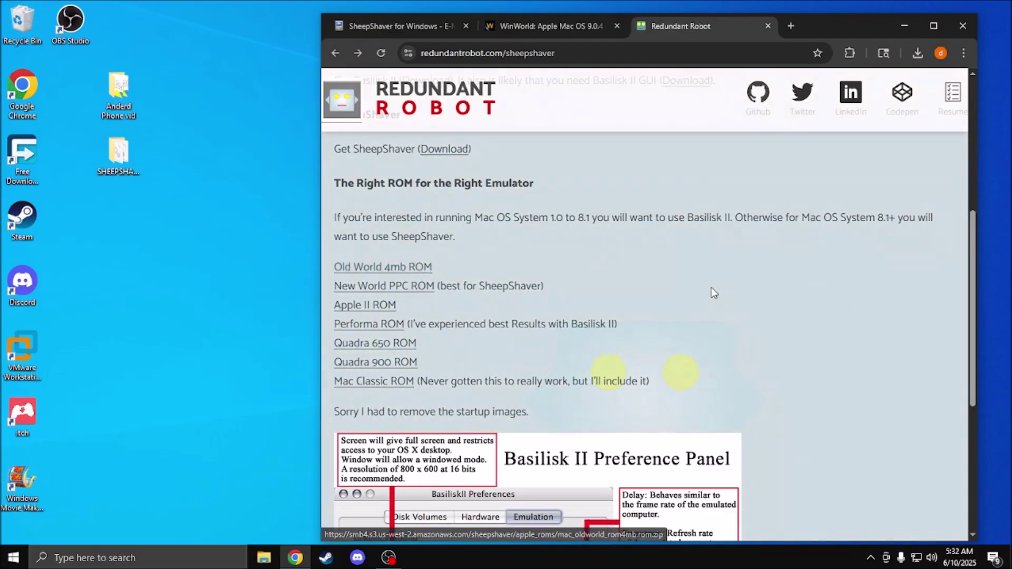
scroll(710, 287, up, 6)
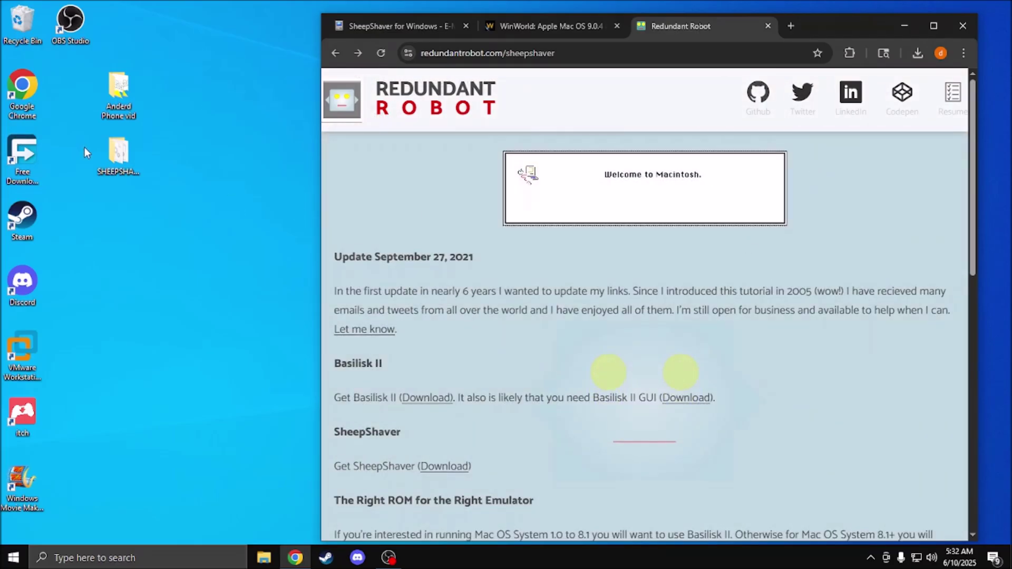
click(118, 153)
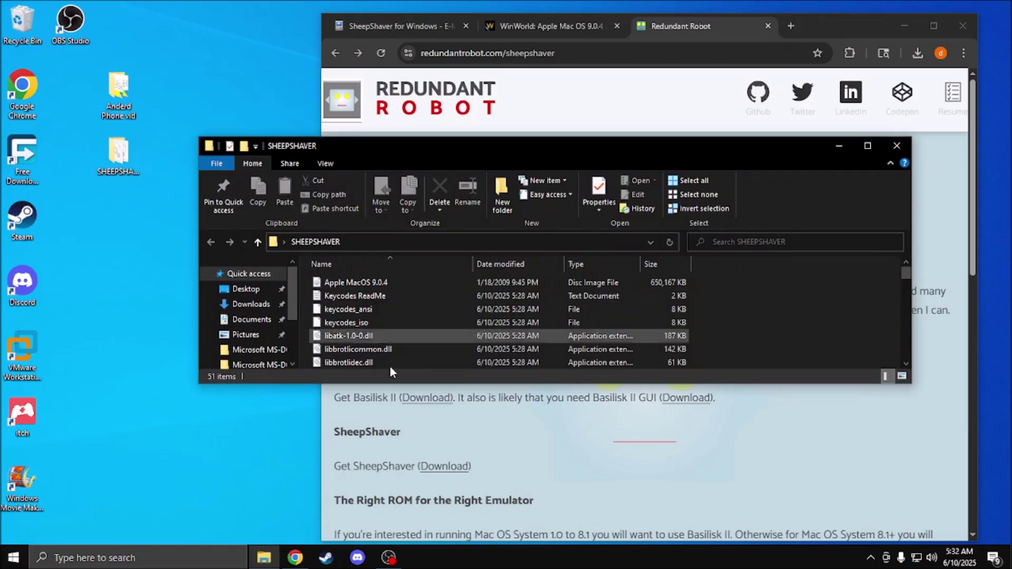
drag(399, 390, 401, 540)
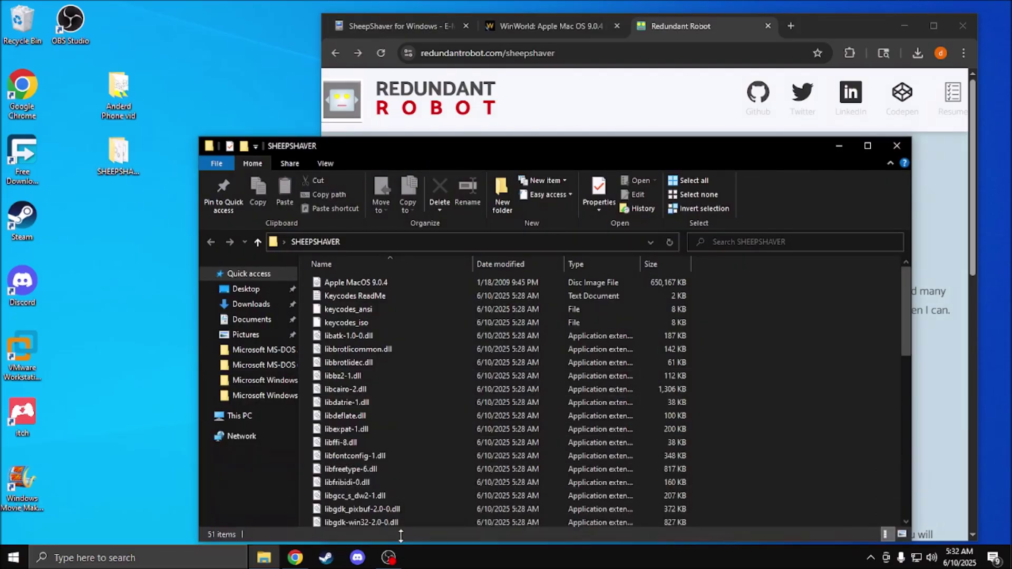
drag(416, 146, 354, 96)
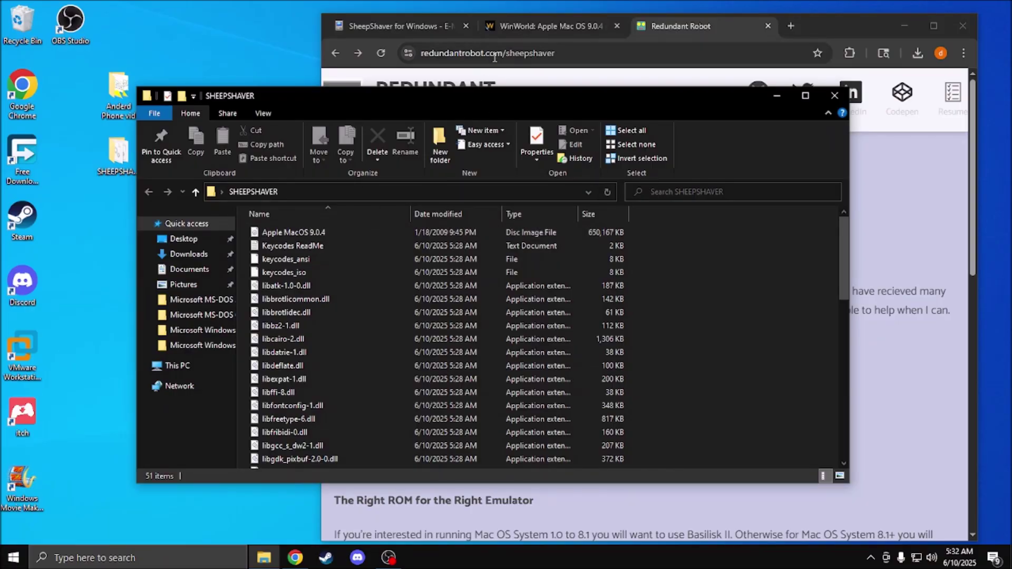
click(549, 23)
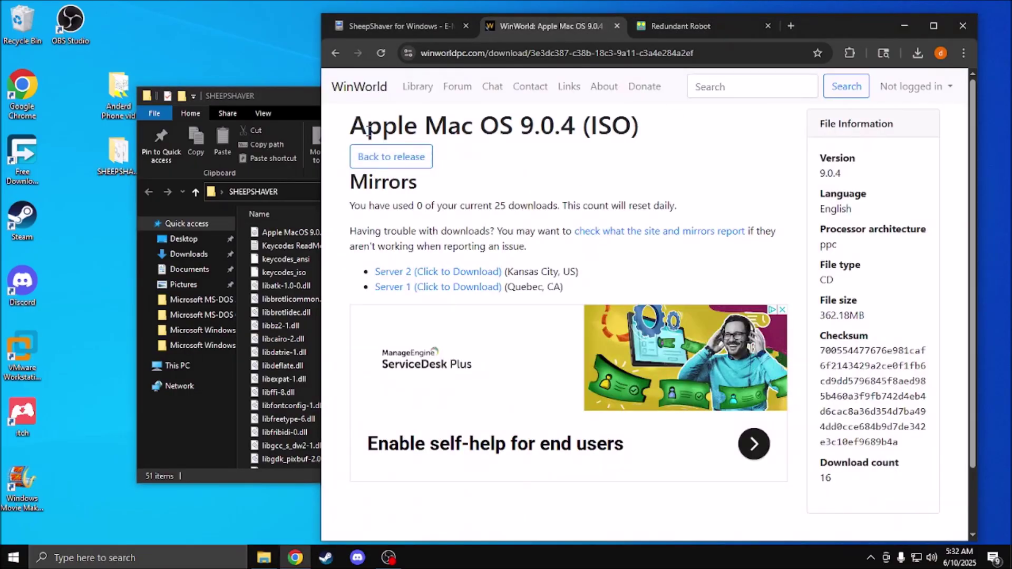
Step: Leave the Mac OS 9.0.4 (ISO) page for the Mac OS 9 release page and scroll its downloads
drag(367, 129, 624, 153)
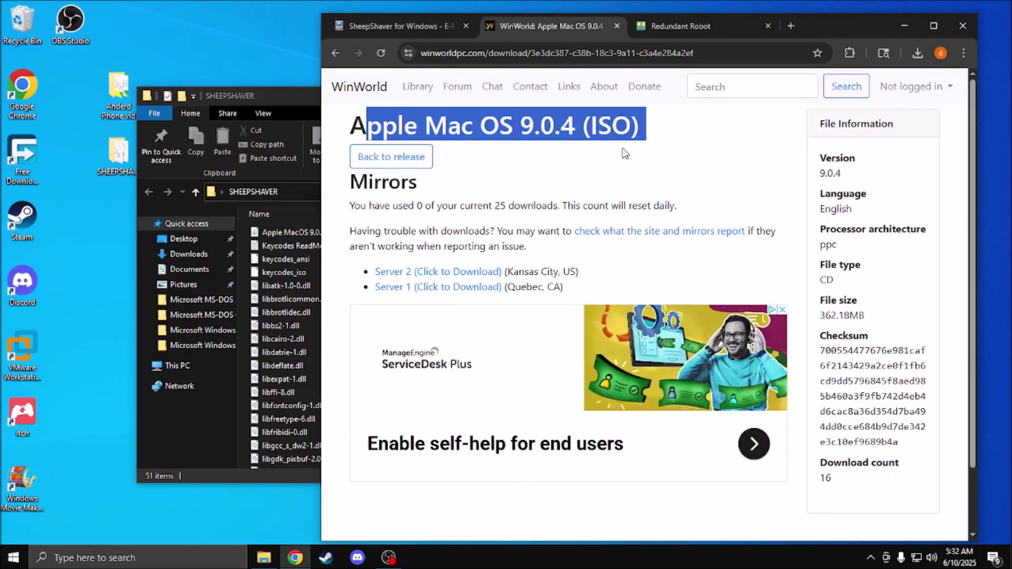
click(687, 168)
click(398, 165)
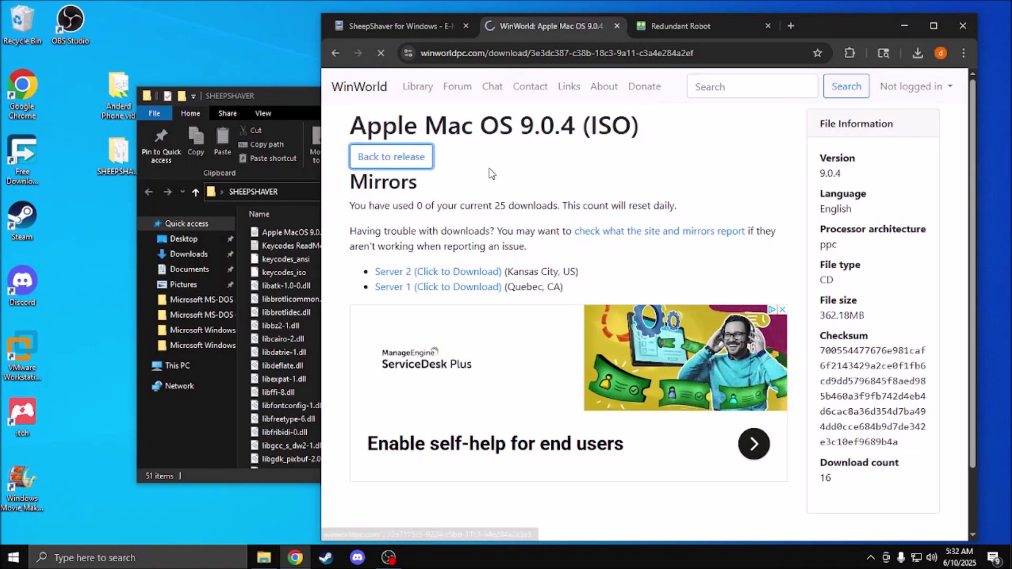
scroll(593, 284, down, 8)
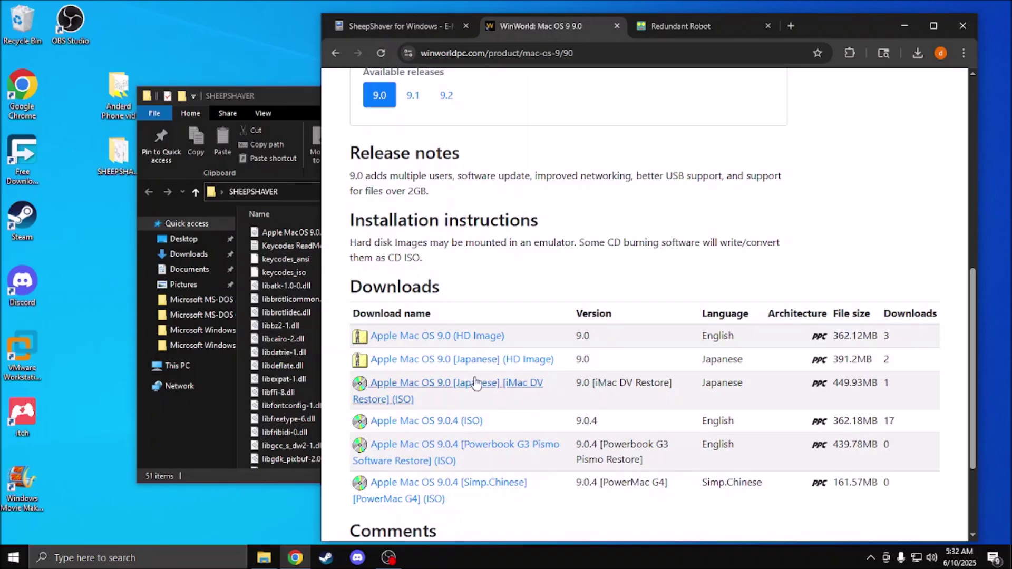
scroll(502, 279, up, 5)
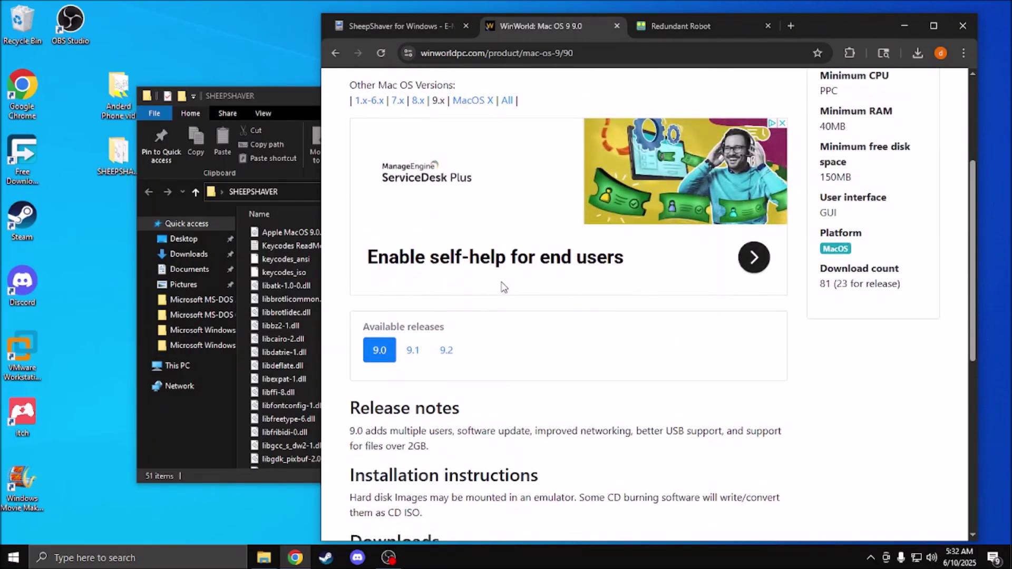
scroll(502, 287, up, 4)
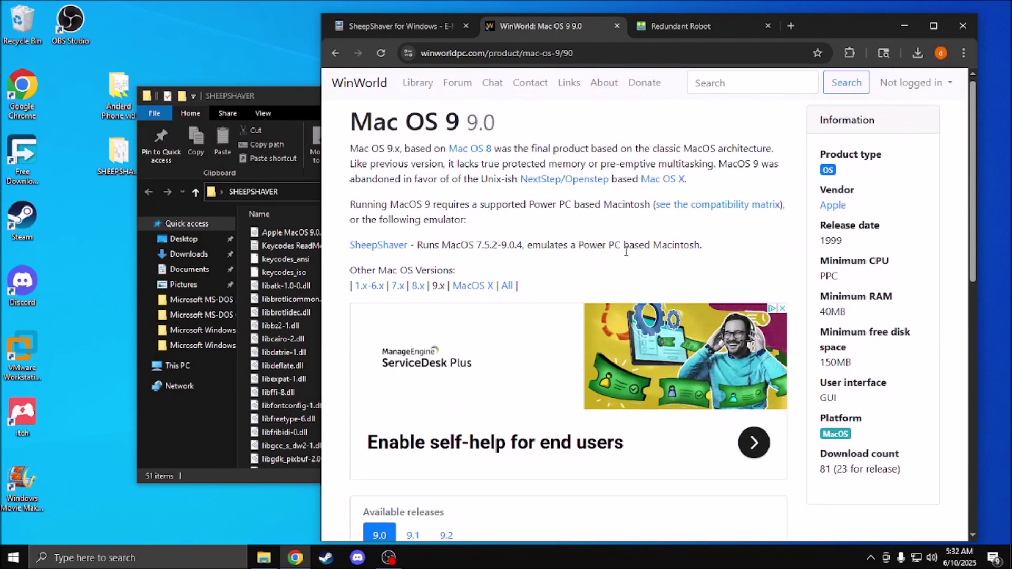
scroll(466, 108, down, 1)
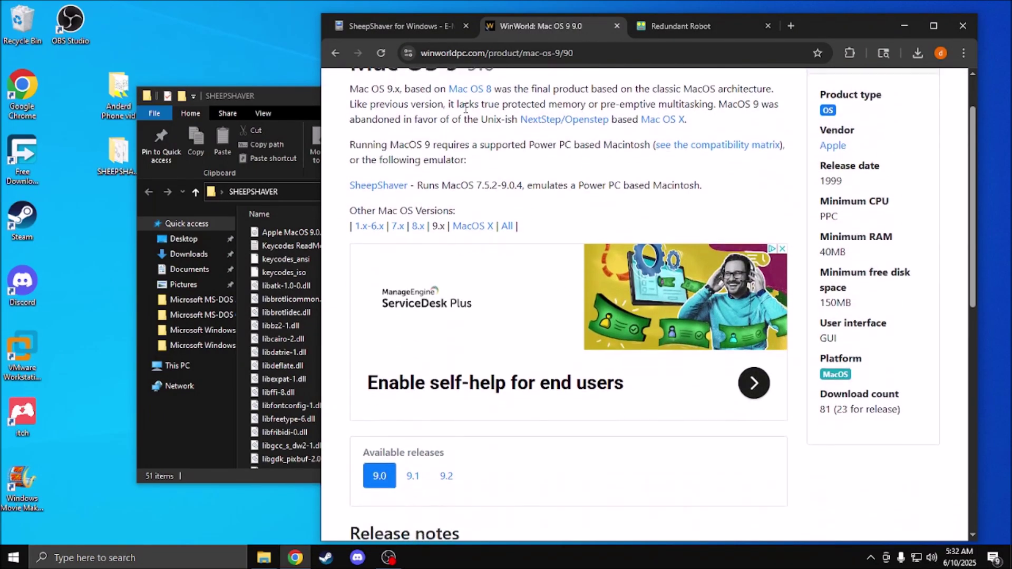
click(292, 100)
Step: Rename newworld86.rom to 'Mac OS ROM', accepting the extension change
drag(333, 97, 362, 51)
scroll(428, 235, down, 5)
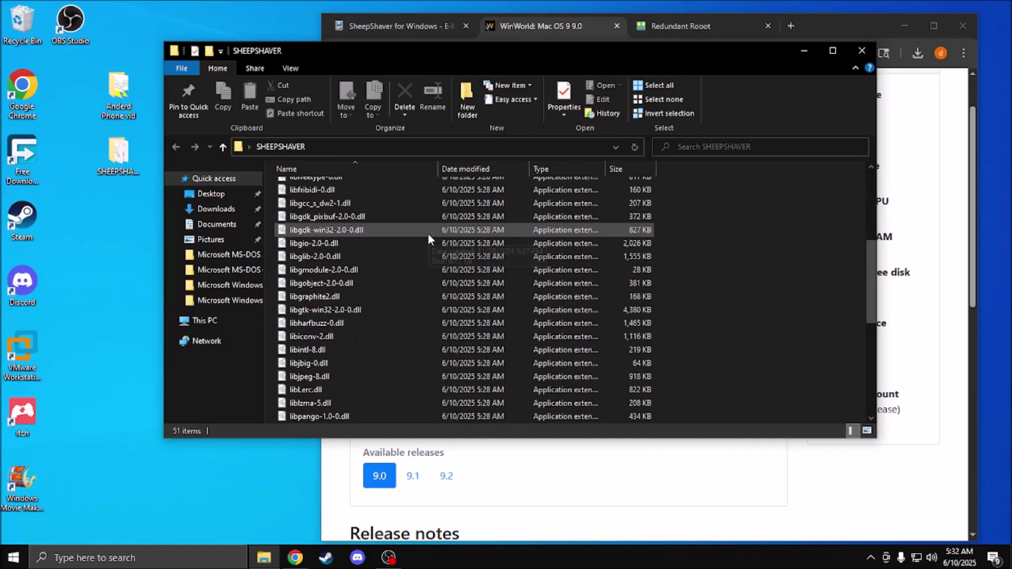
scroll(428, 233, down, 6)
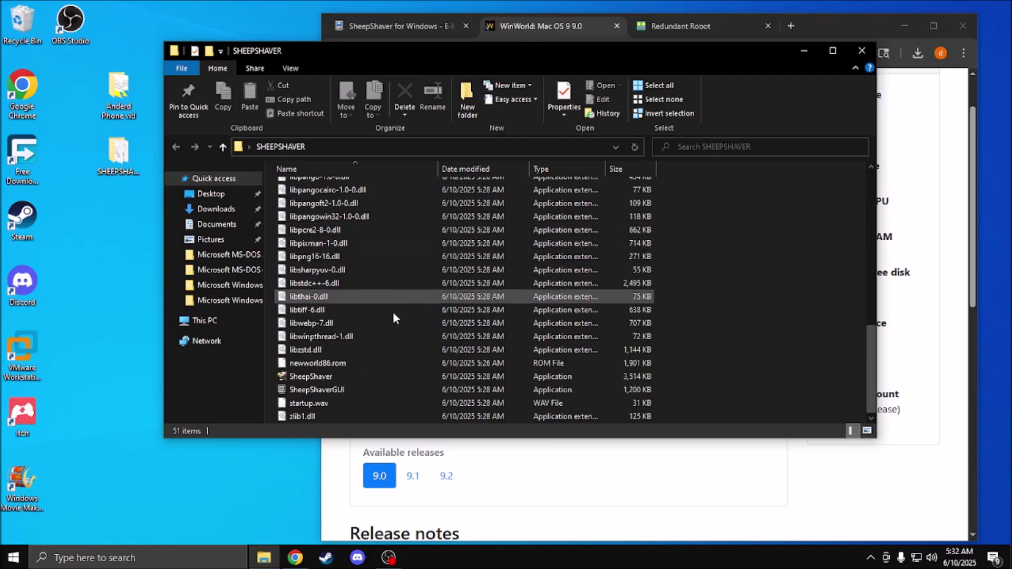
click(311, 363)
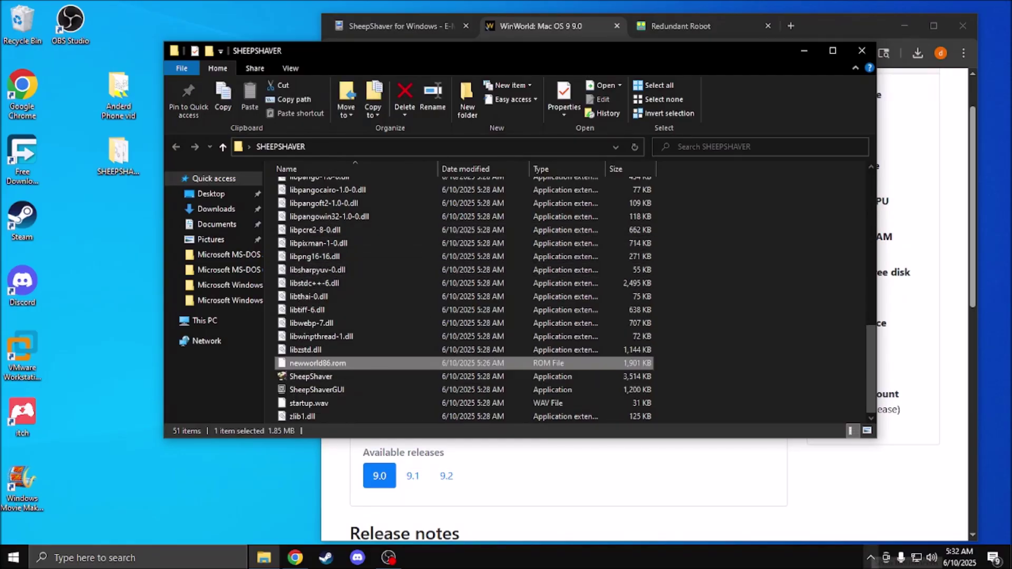
key(F2)
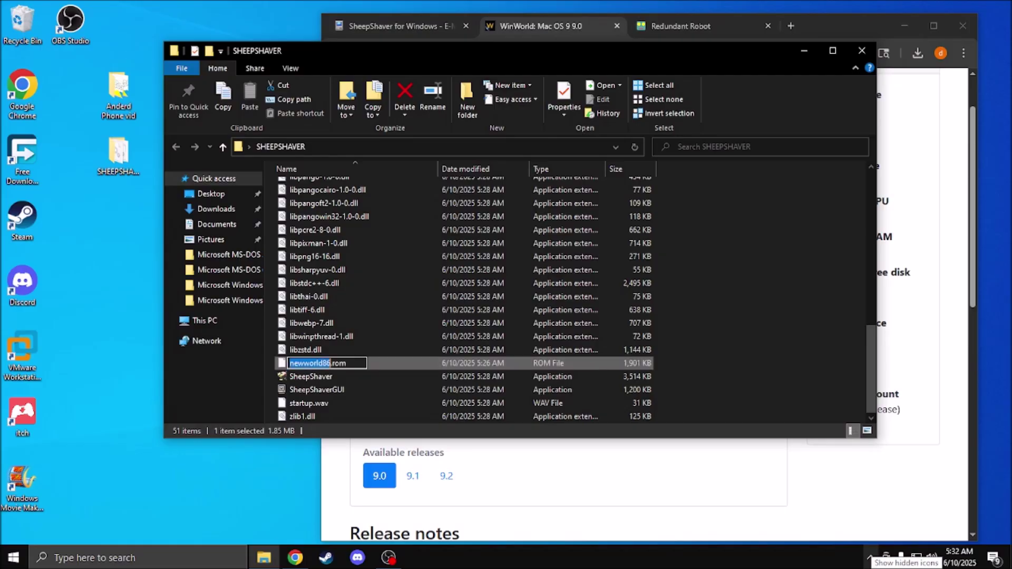
drag(353, 363, 122, 345)
text(Ma)
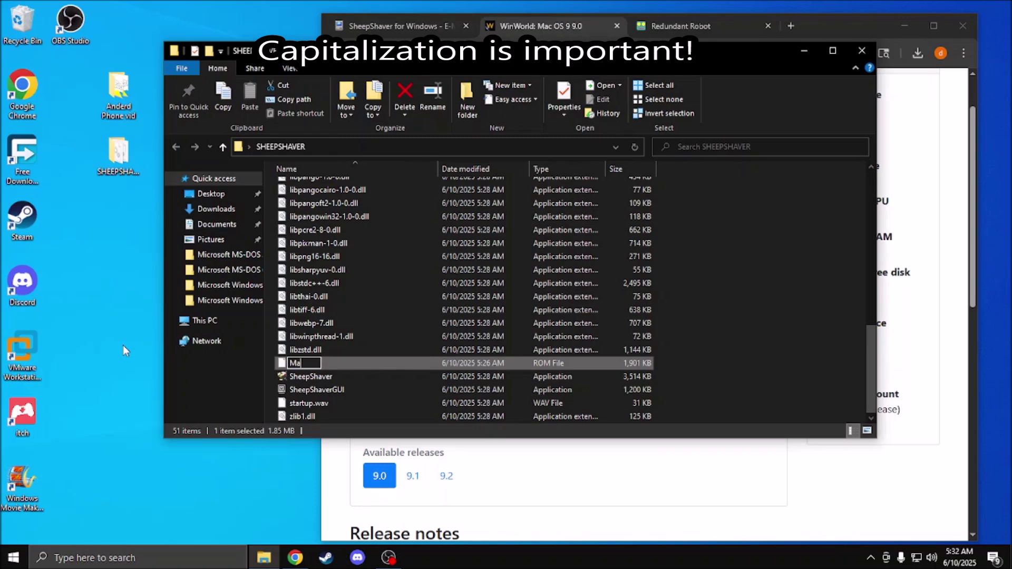
text(c OS ROM)
key(Return)
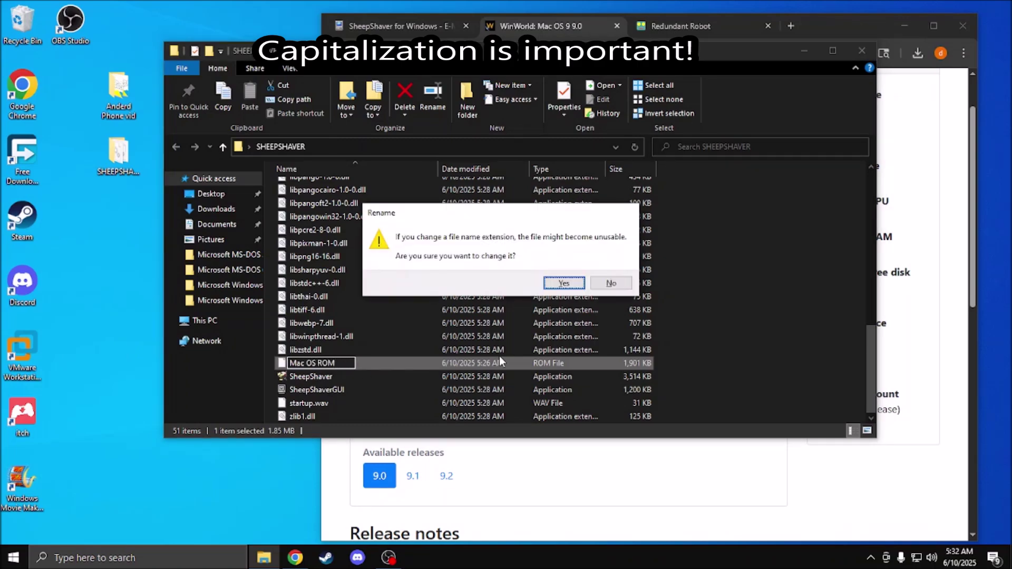
click(564, 283)
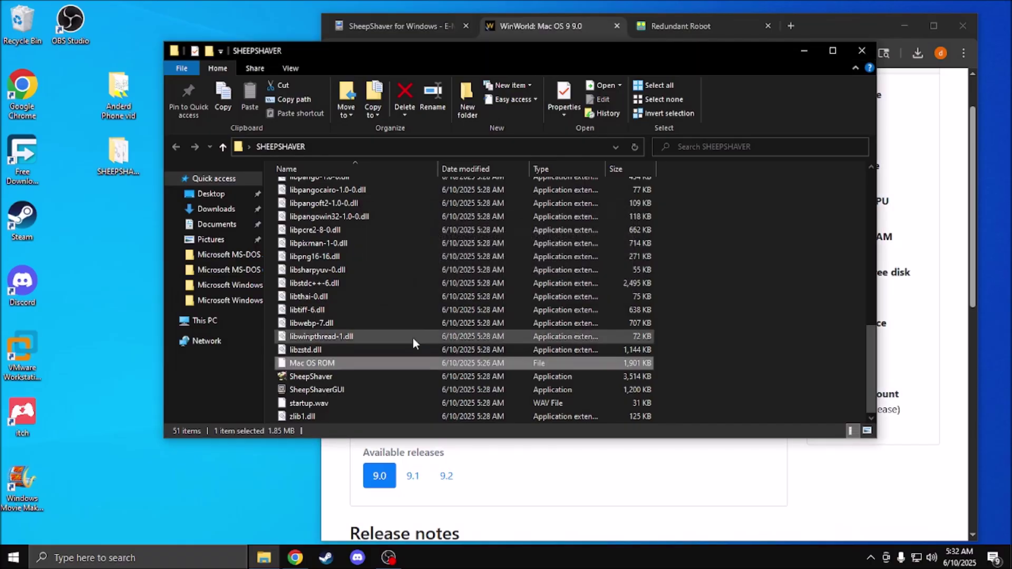
Step: Launch SheepShaverGUI and run it anyway past the SmartScreen warning
double_click(296, 393)
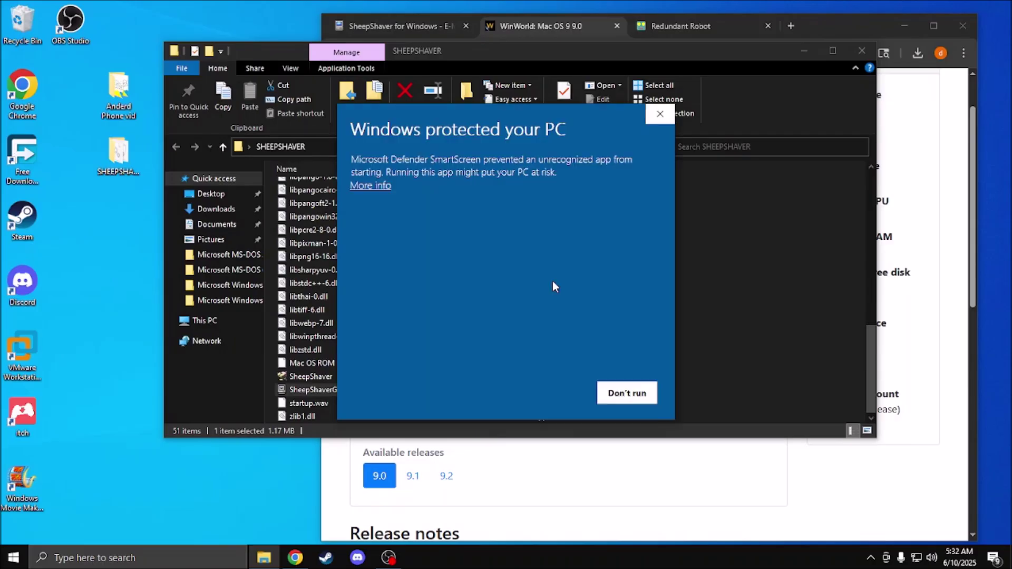
click(364, 186)
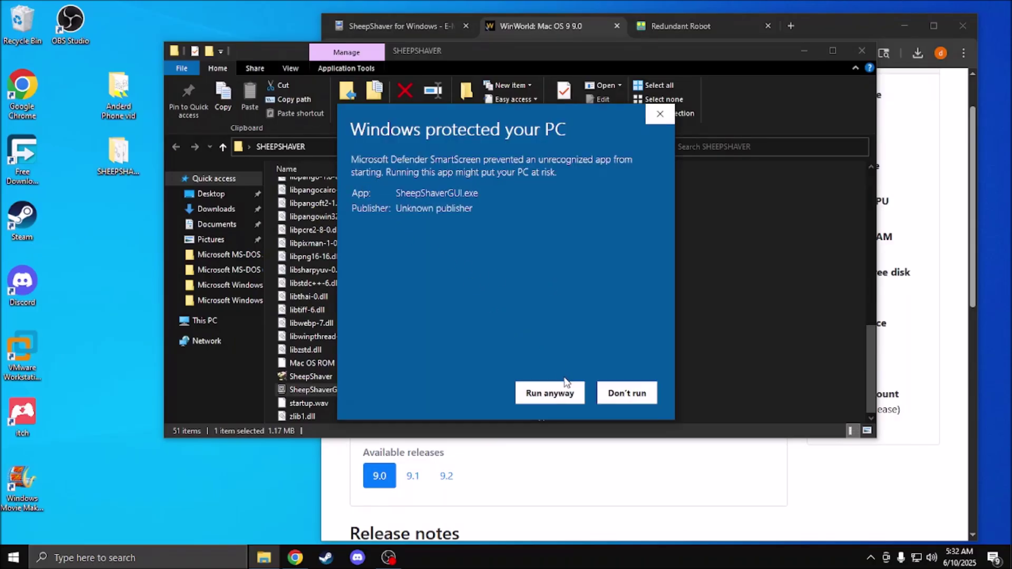
click(565, 383)
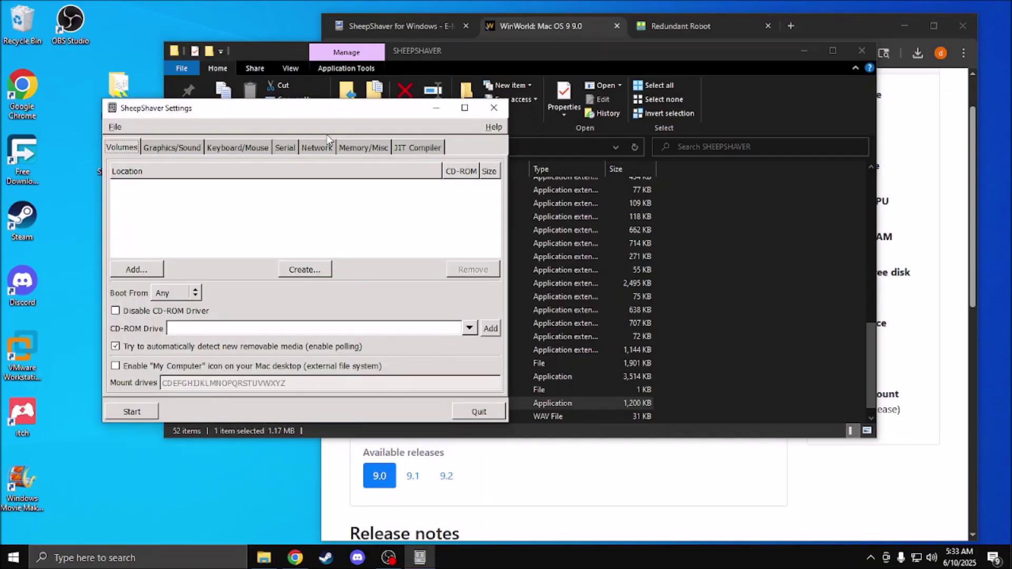
Step: Create a 20000 MiB volume file named os9 from the Volumes tab
drag(283, 109, 494, 53)
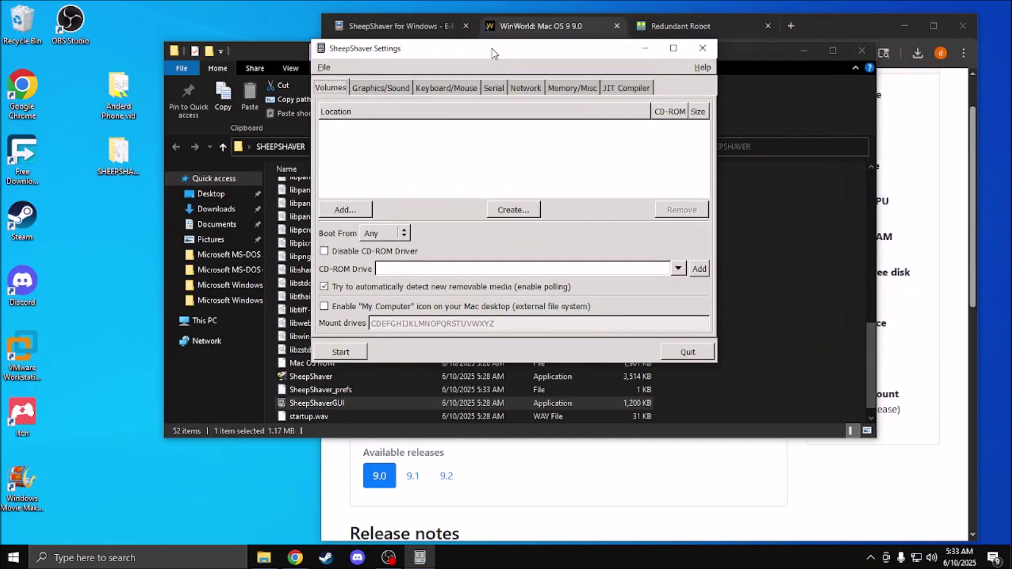
click(516, 210)
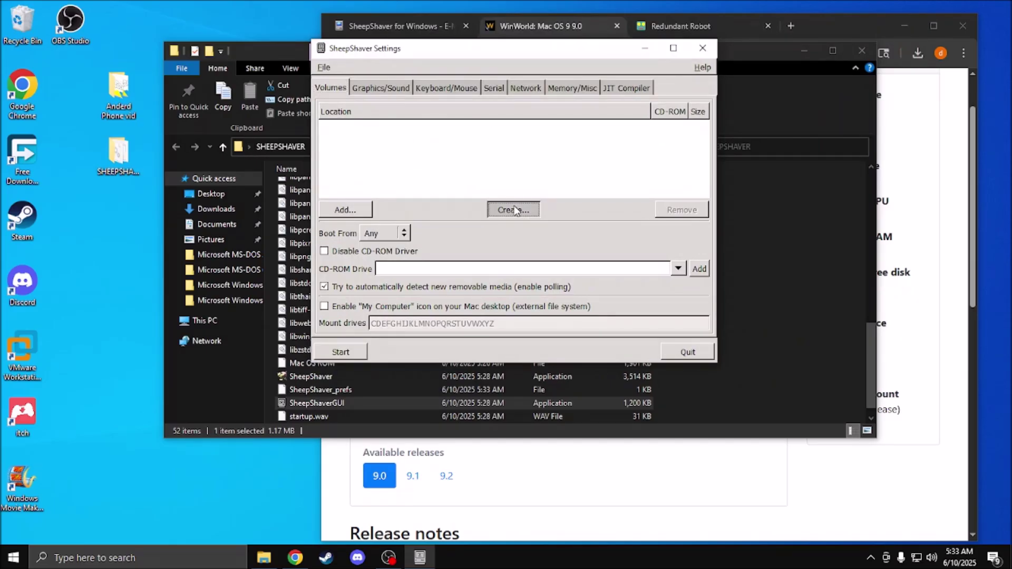
drag(228, 308, 145, 313)
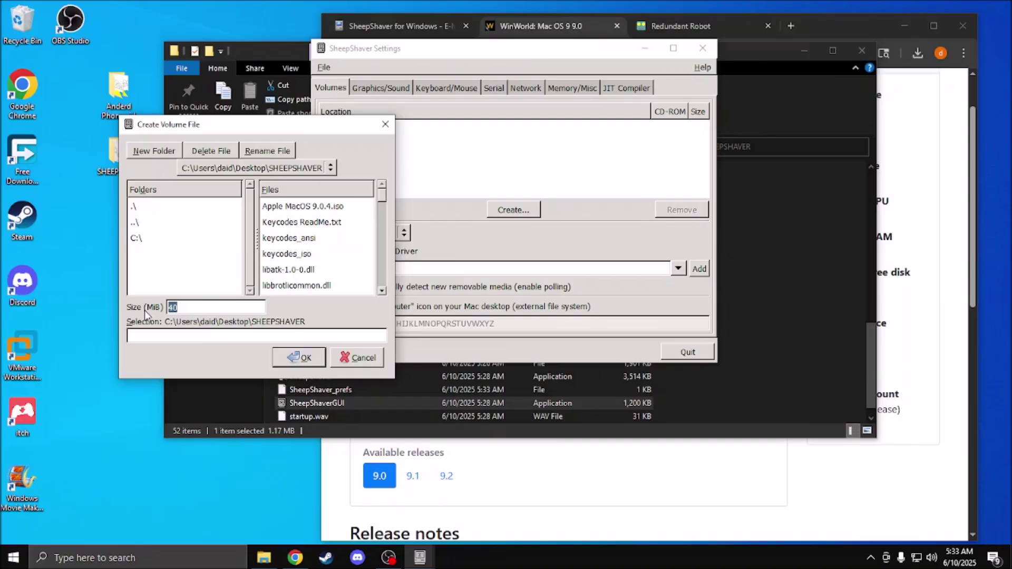
text(20000)
click(242, 337)
click(299, 357)
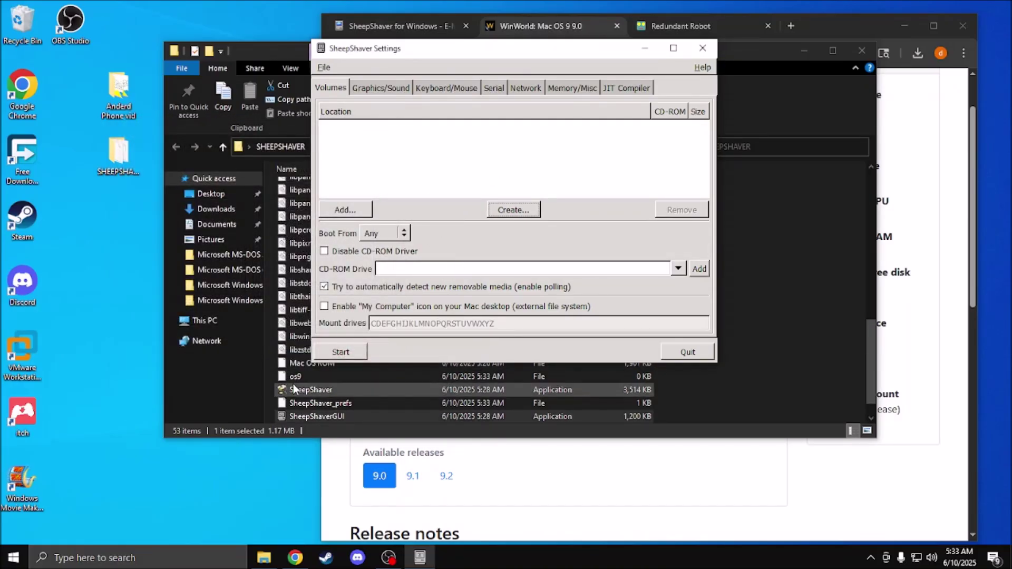
Step: Add the os9 disk file and the Apple MacOS 9.0.4.iso CD image to the volume list
click(345, 210)
scroll(352, 262, down, 2)
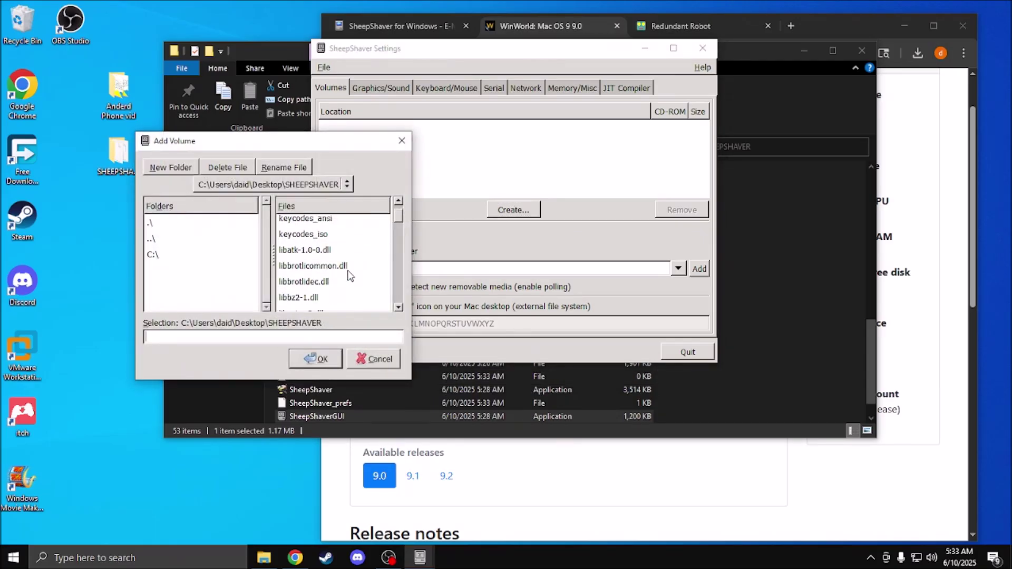
scroll(350, 265, down, 10)
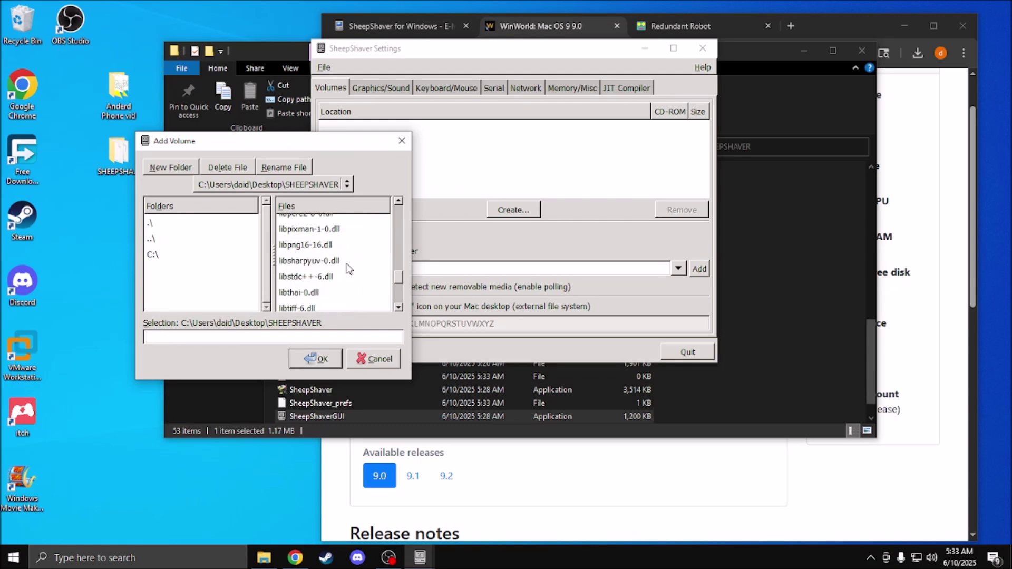
scroll(348, 268, down, 2)
double_click(316, 223)
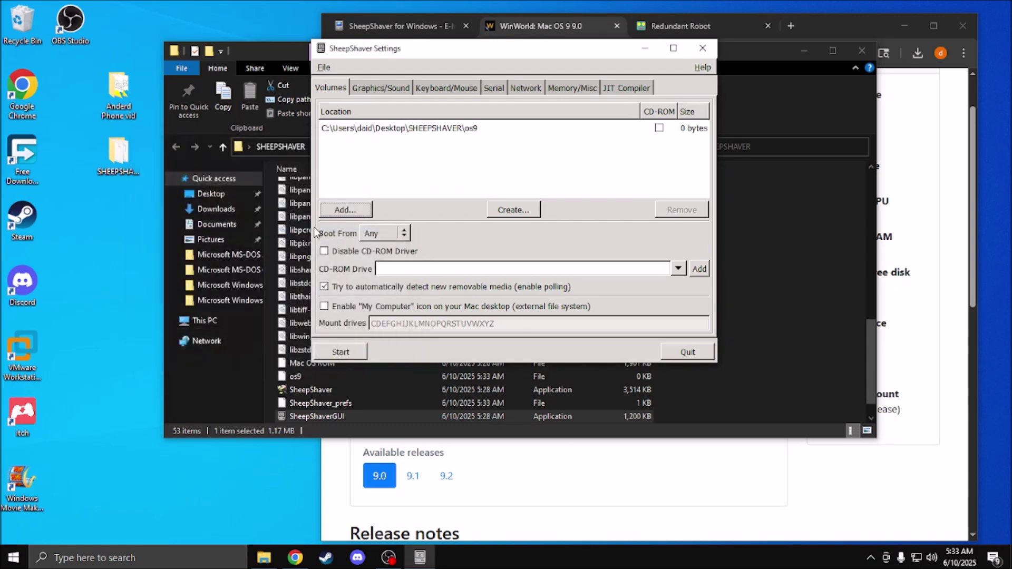
click(697, 131)
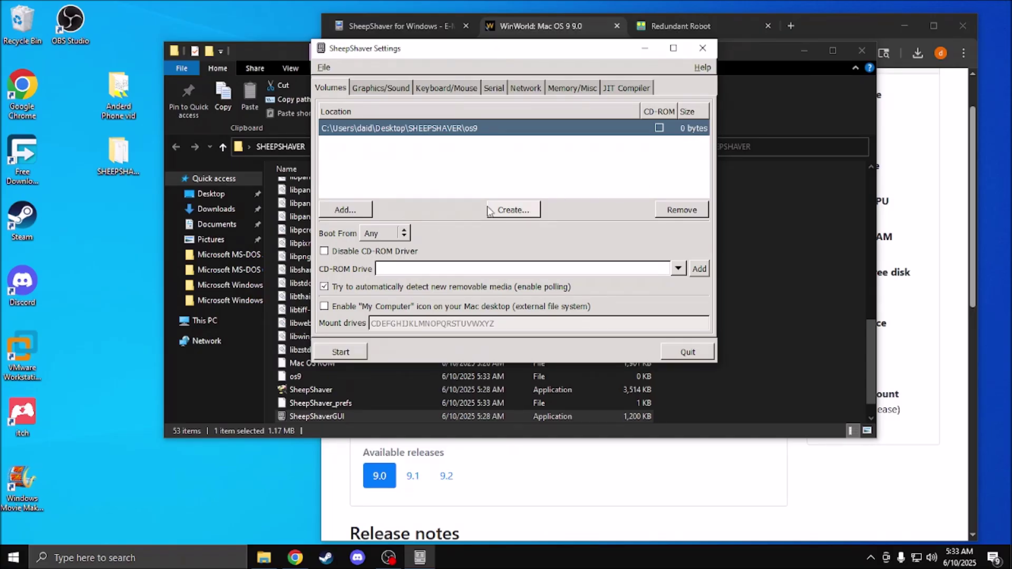
click(346, 210)
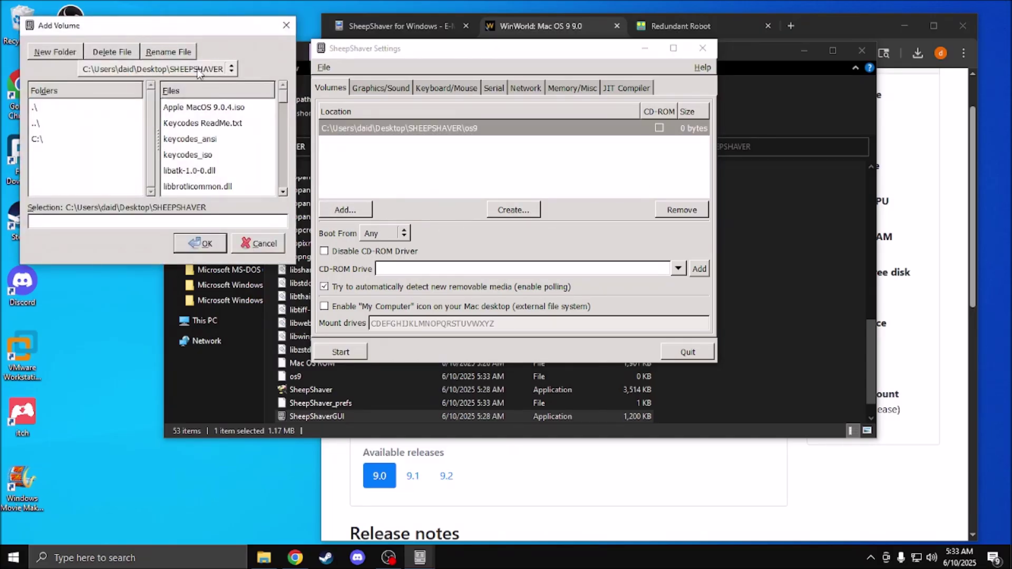
double_click(219, 108)
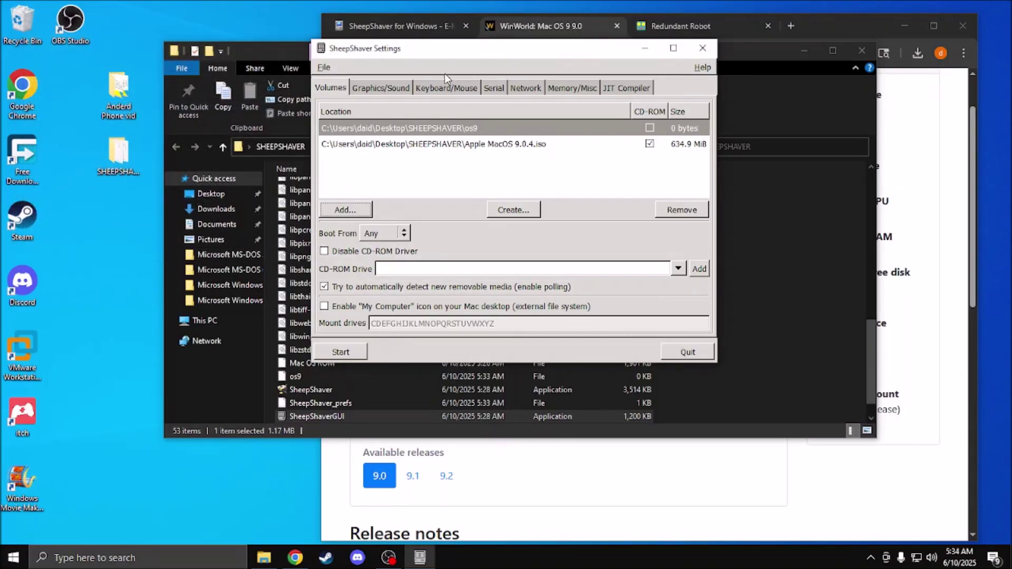
click(403, 91)
Step: Set the display to a 1024×768 window at 60 Hz with the Software render driver
click(434, 119)
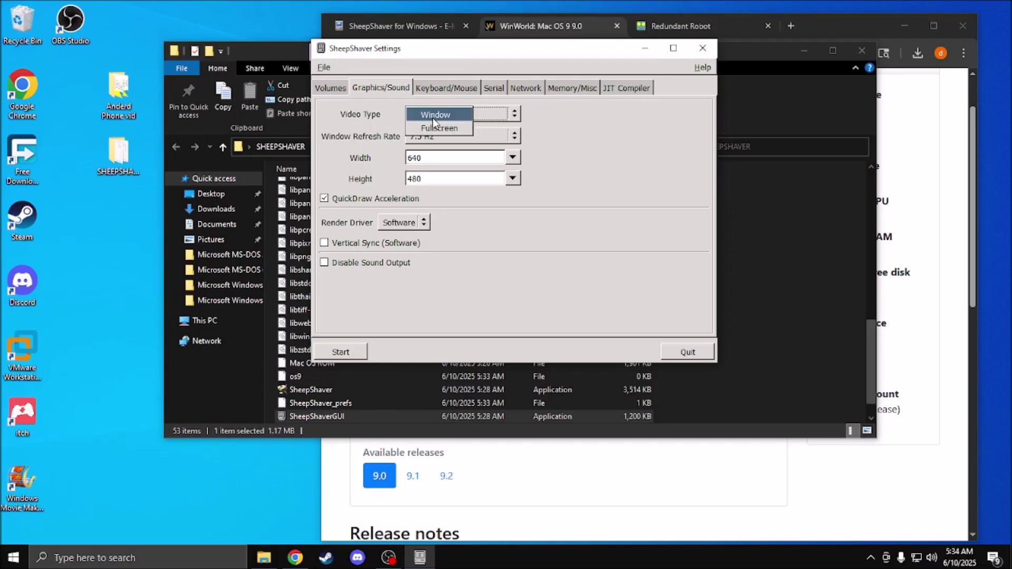
click(453, 116)
click(439, 134)
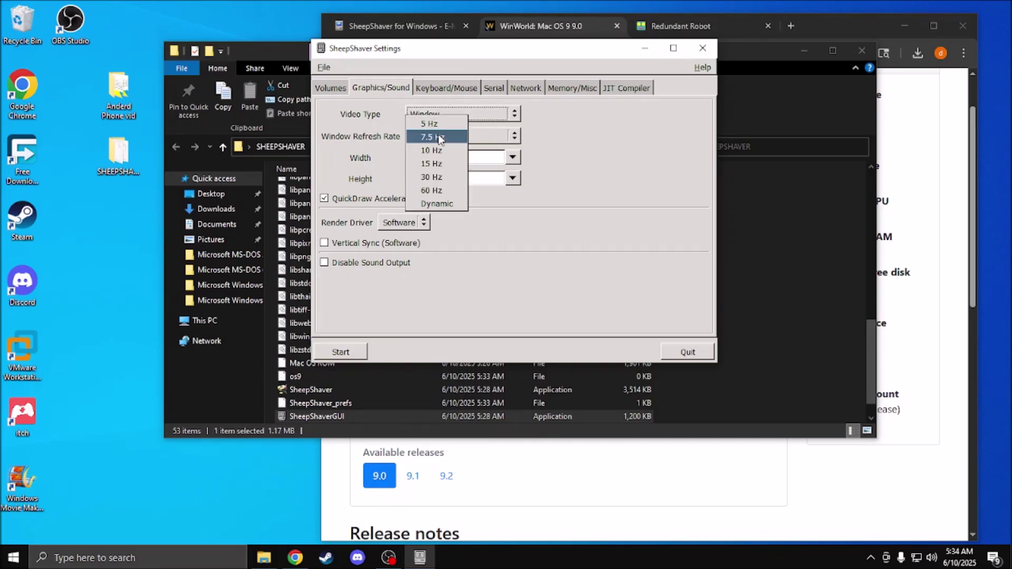
click(439, 189)
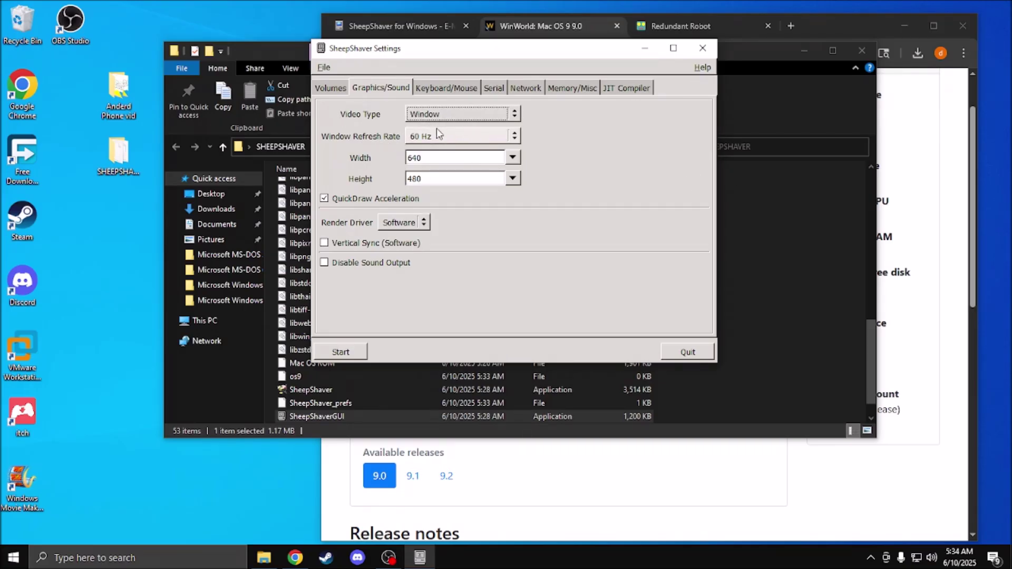
click(512, 158)
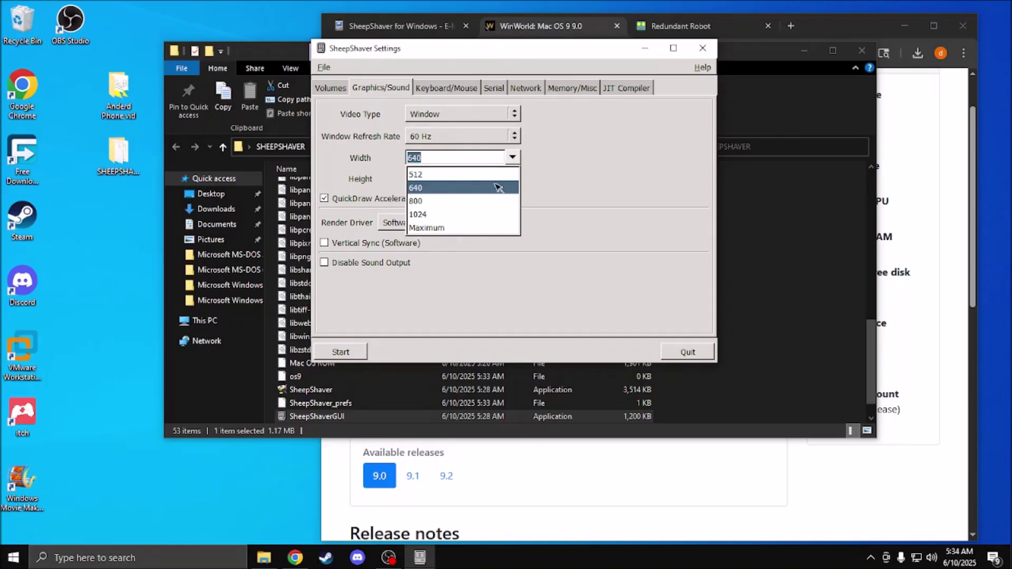
click(431, 215)
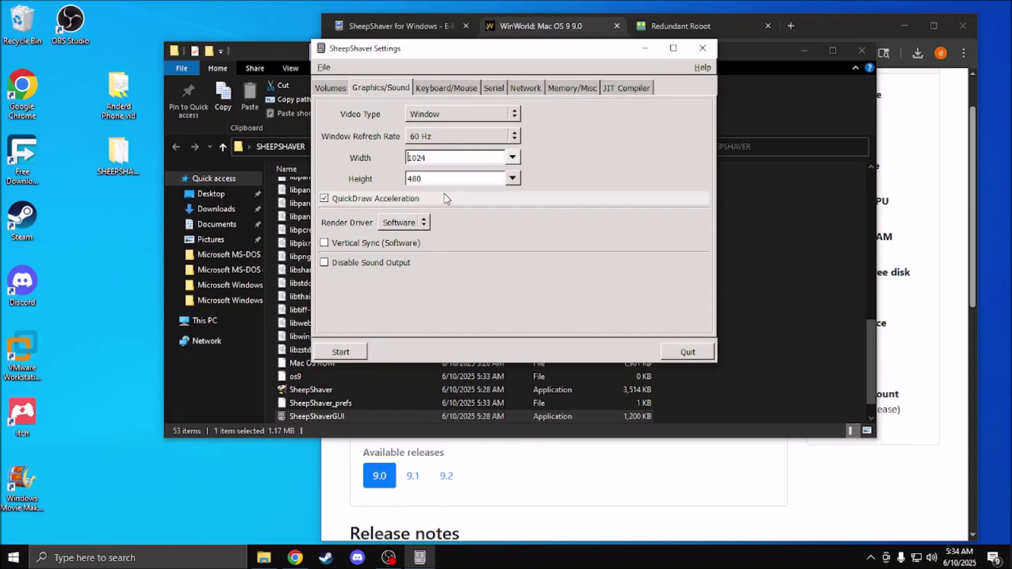
click(513, 179)
click(425, 236)
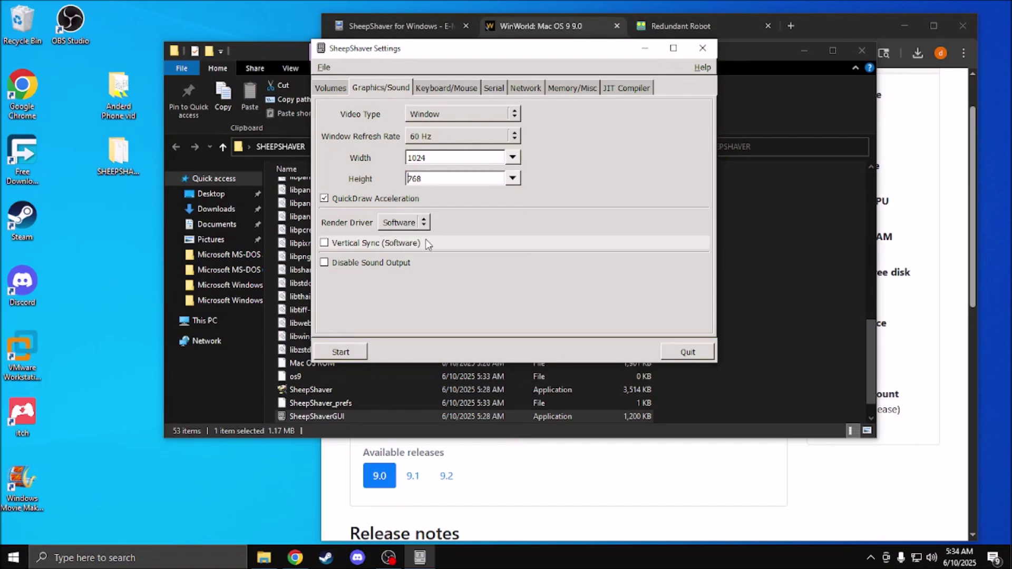
click(416, 224)
click(418, 223)
click(458, 91)
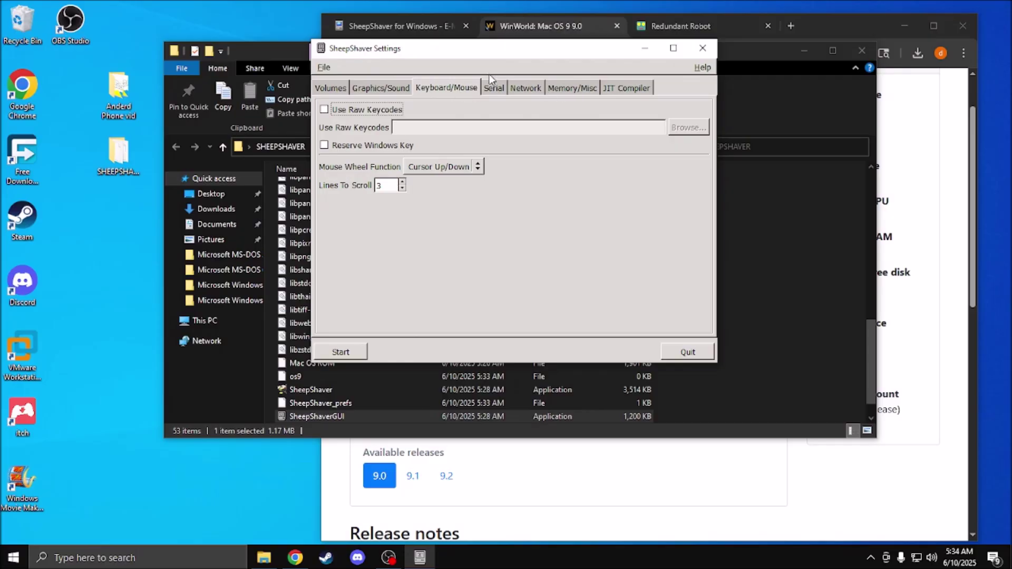
Step: Set the ethernet interface to Basilisk II Slirp
click(494, 87)
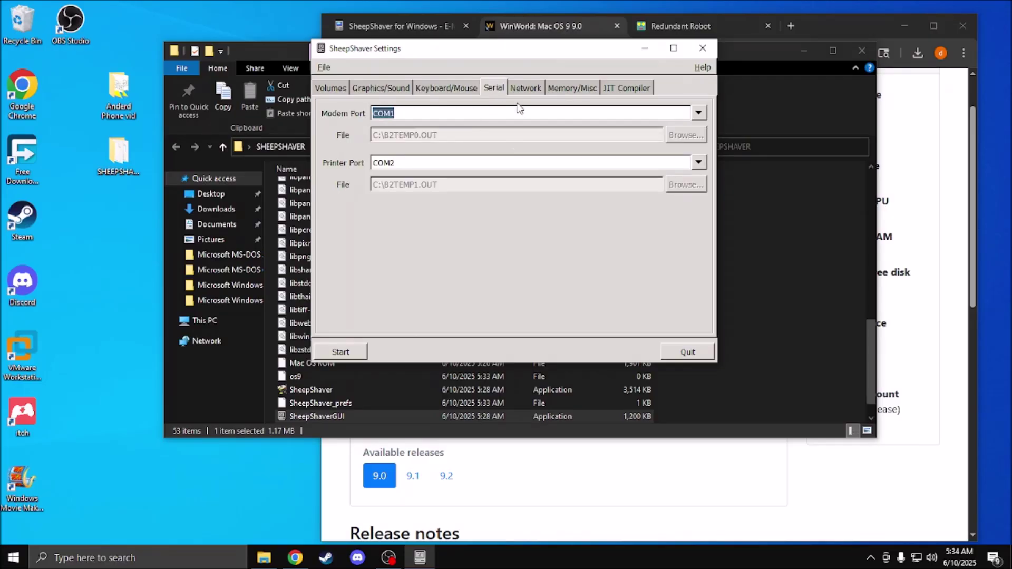
click(526, 88)
click(483, 115)
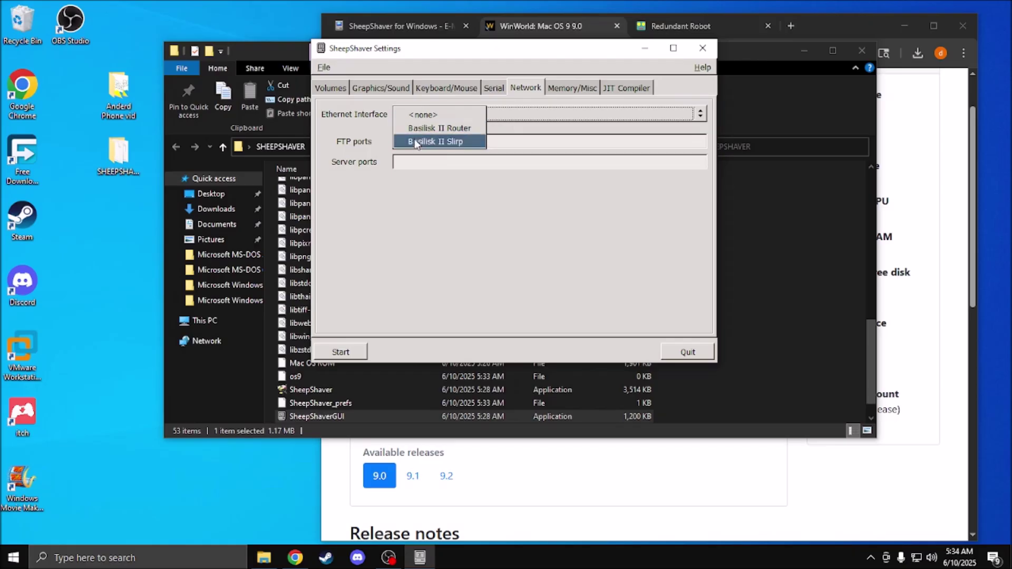
click(467, 286)
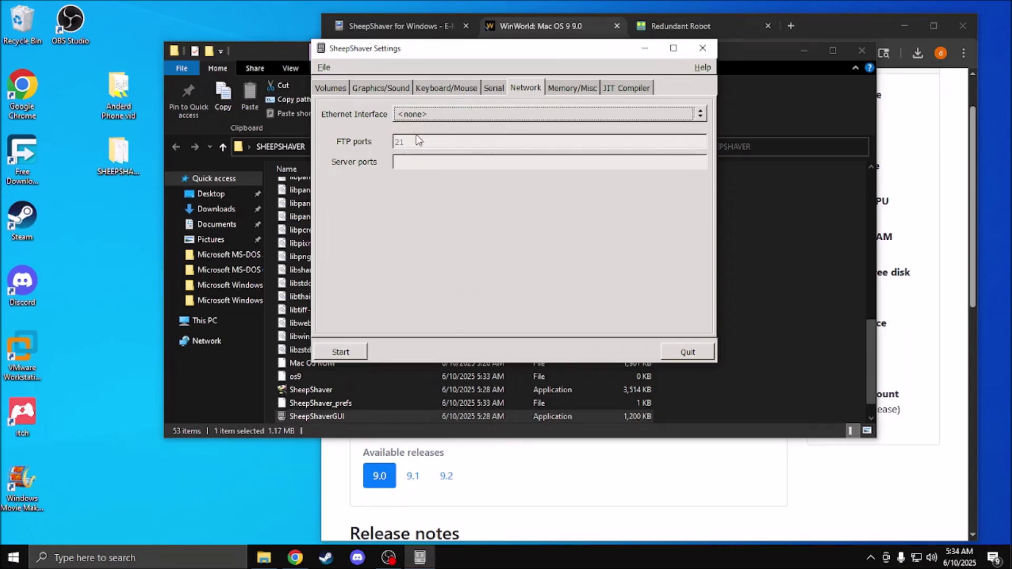
click(445, 116)
click(445, 140)
Step: Set the emulator's RAM size to 512 MB
click(567, 91)
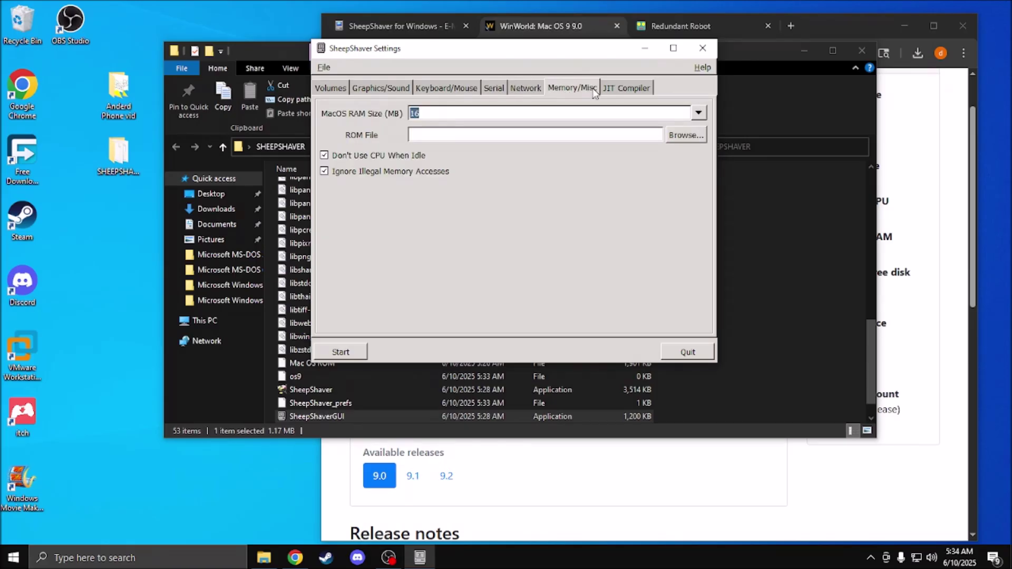
click(698, 112)
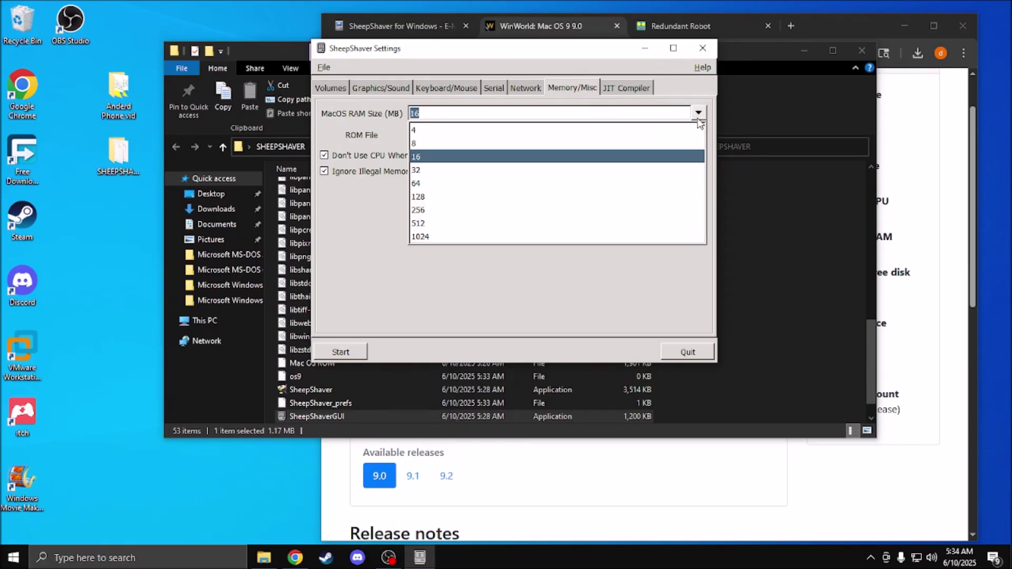
click(421, 237)
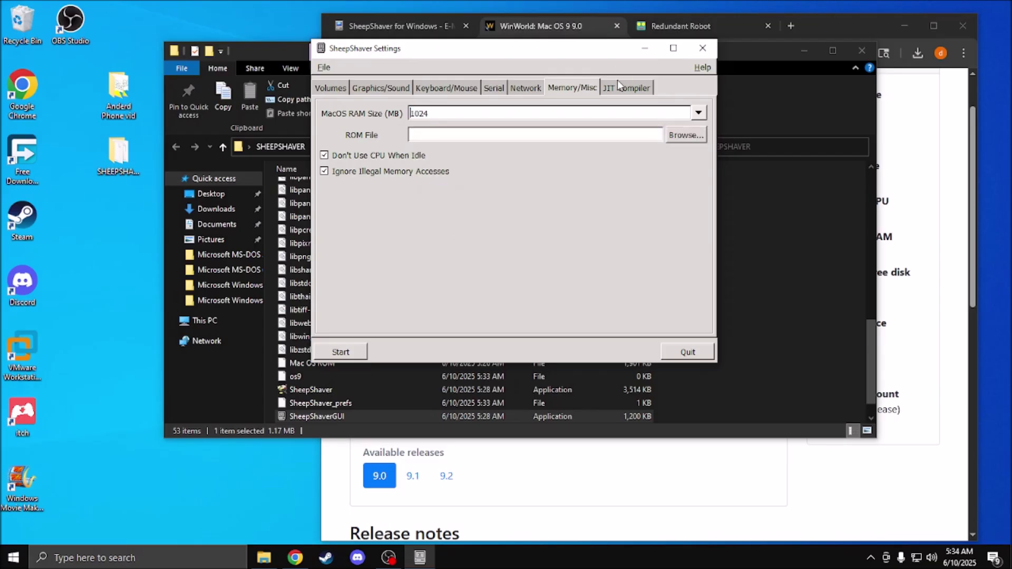
click(698, 112)
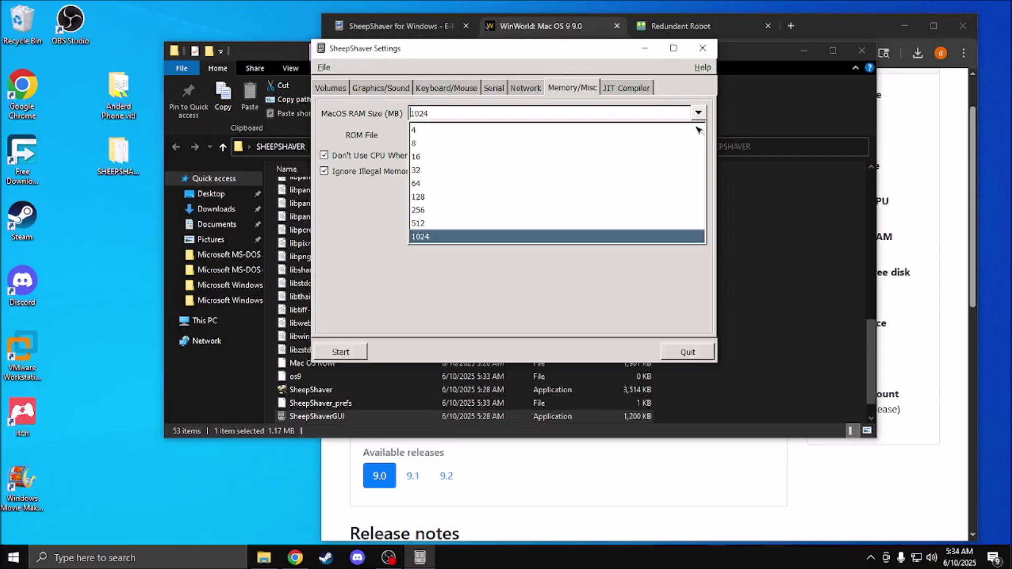
click(437, 223)
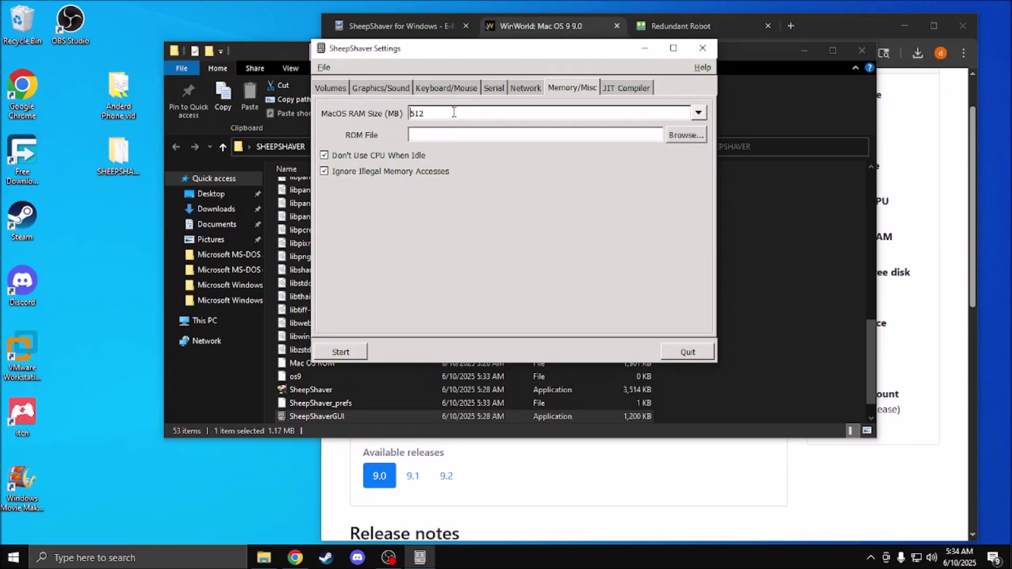
Step: Select the Mac OS ROM file as the ROM and enable the JIT compiler
click(686, 135)
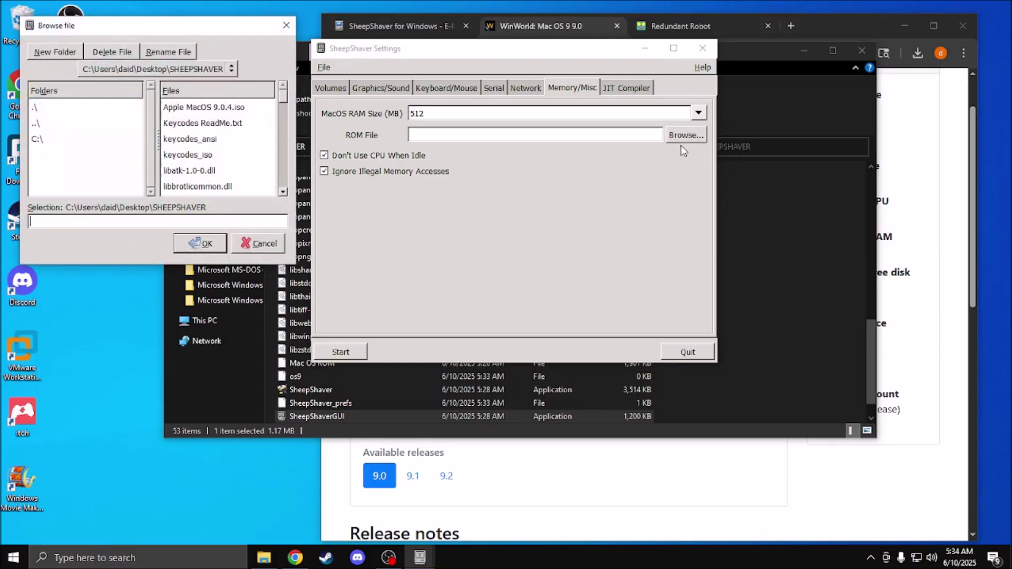
scroll(237, 127, down, 8)
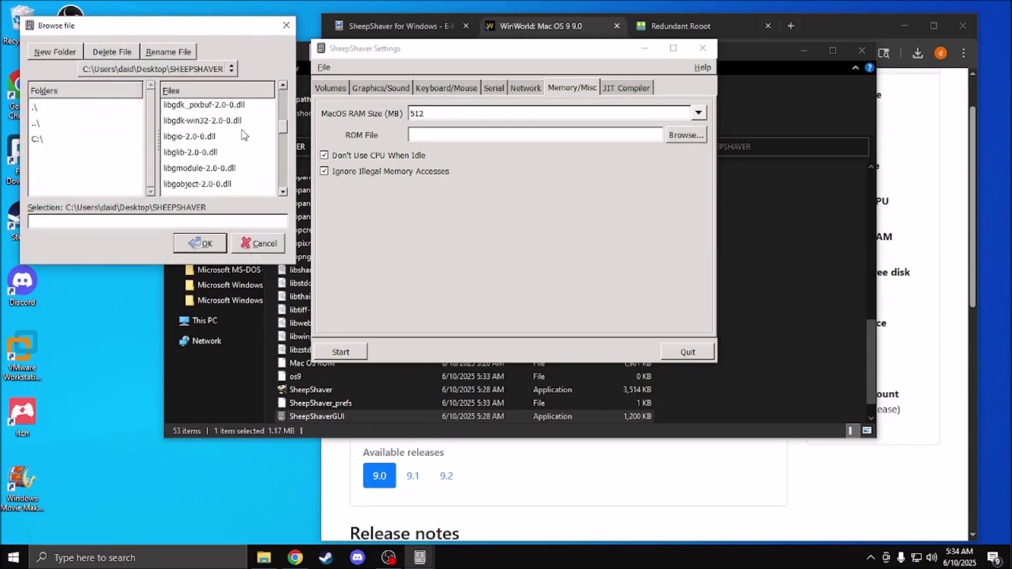
scroll(243, 136, down, 3)
scroll(243, 143, down, 2)
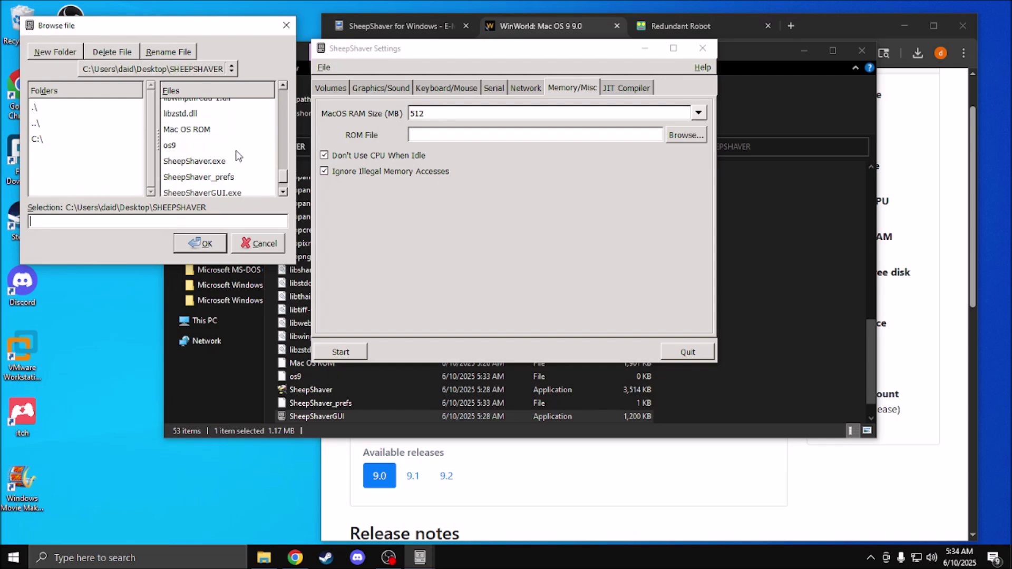
double_click(218, 132)
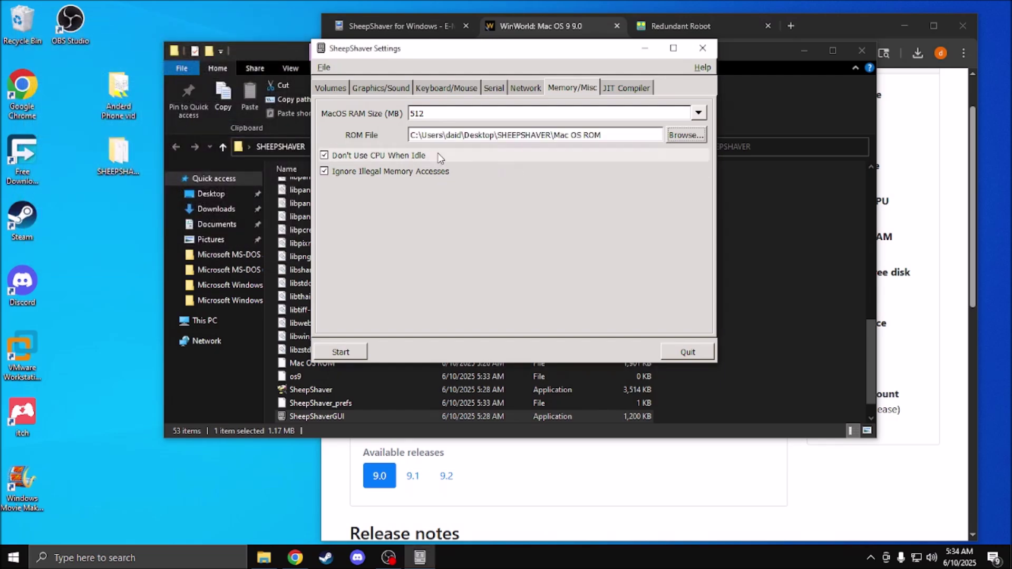
click(626, 87)
click(468, 110)
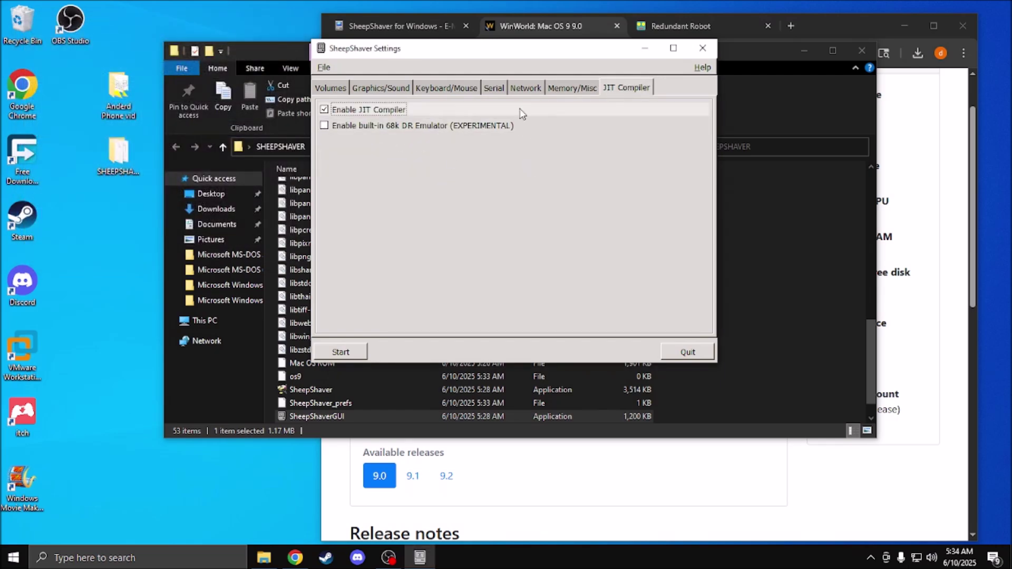
Step: Start the emulator and name the unreadable disk 'Macintosh'
click(347, 352)
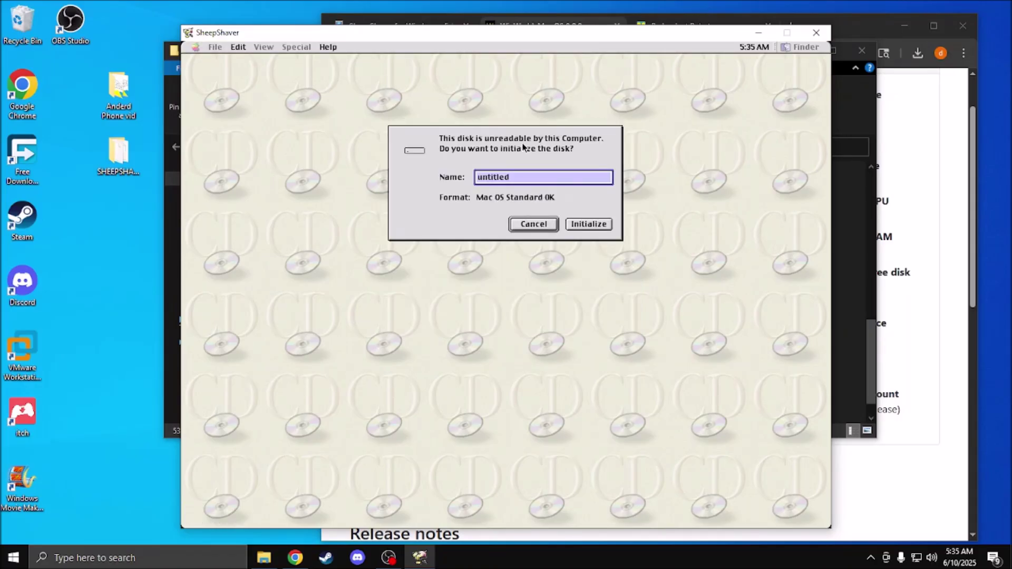
click(539, 176)
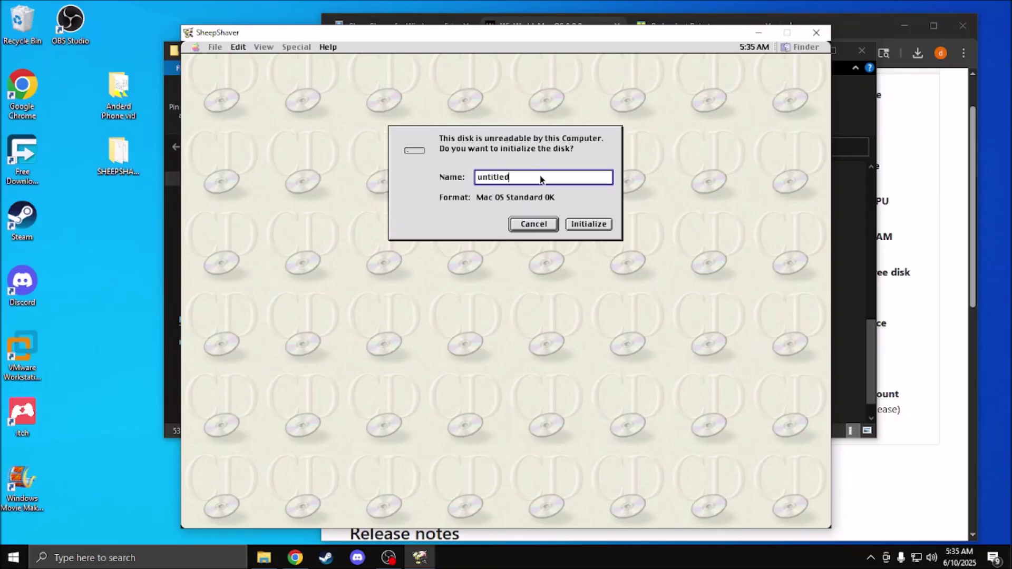
key(BackSpace)
key(BackSpace)
key(BackSpace)
key(BackSpace)
key(BackSpace)
key(BackSpace)
key(BackSpace)
key(BackSpace)
text(Macs)
key(BackSpace)
key(BackSpace)
text(cintosh)
Step: Initialize and erase the disk, then quit the emulator after the failure
click(575, 229)
click(559, 183)
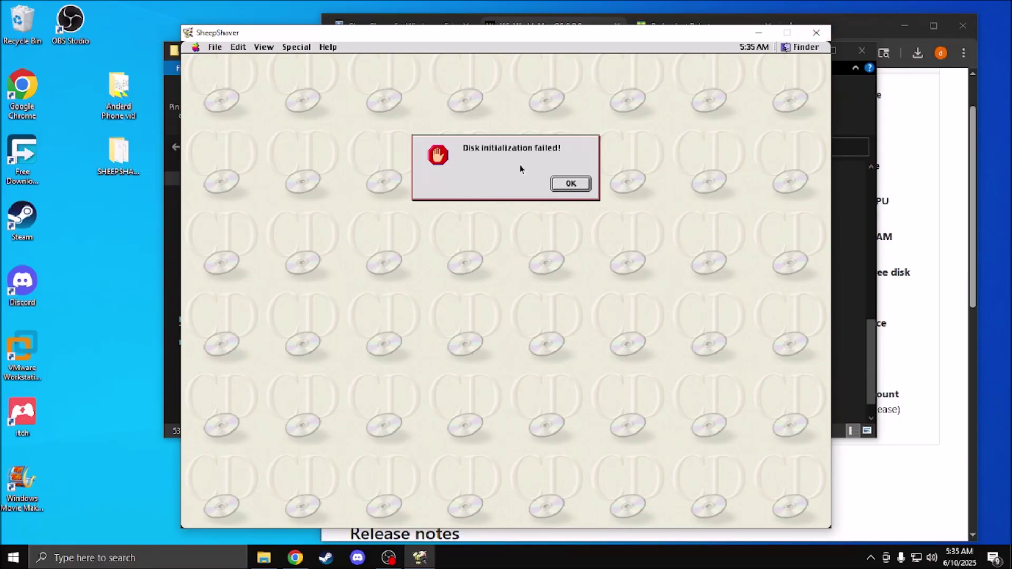
click(819, 33)
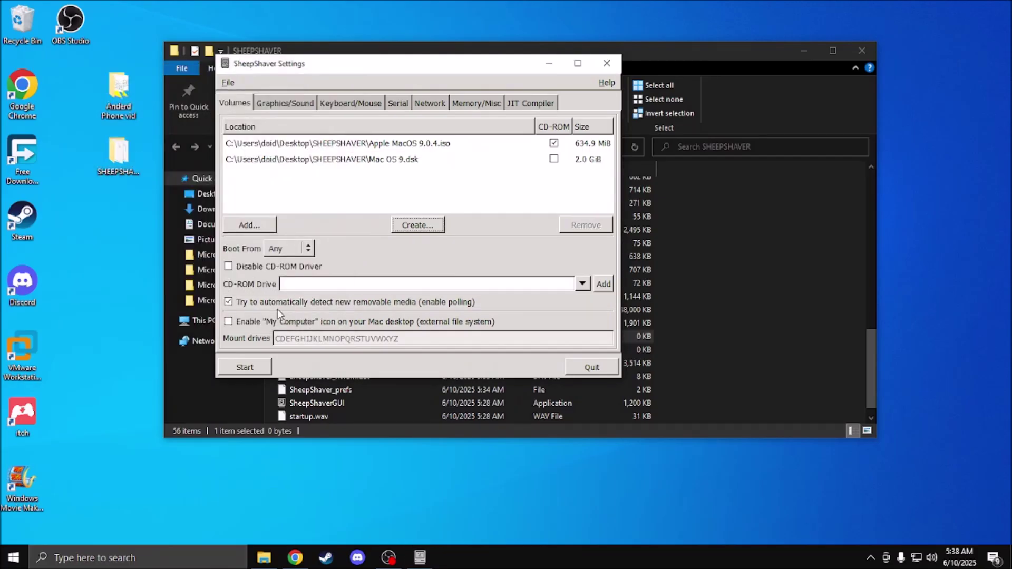
Step: Move Mac OS 9.dsk above the Apple MacOS 9.0.4.iso entry in the volume list
click(362, 163)
drag(343, 165, 363, 143)
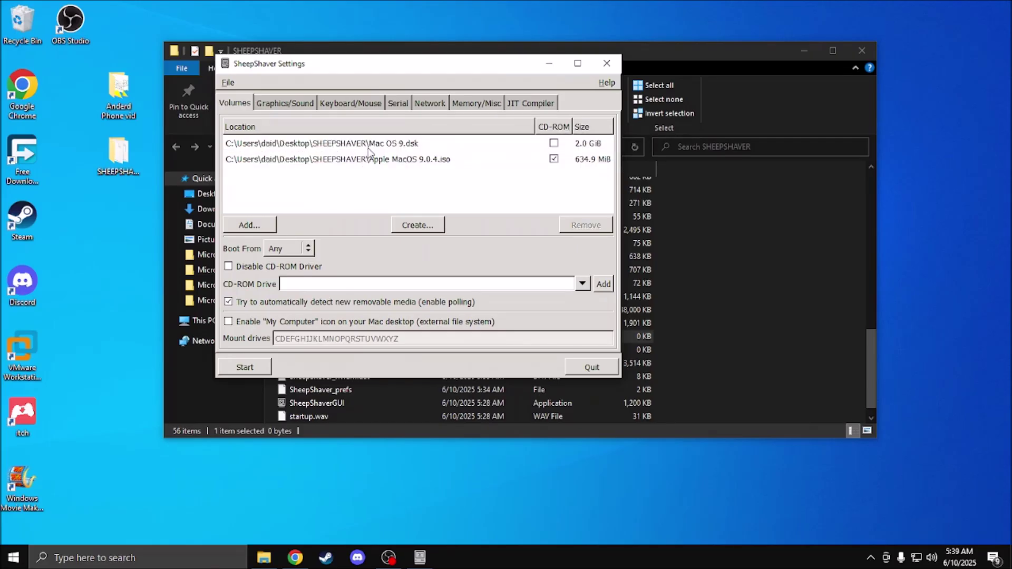
drag(438, 66, 632, 93)
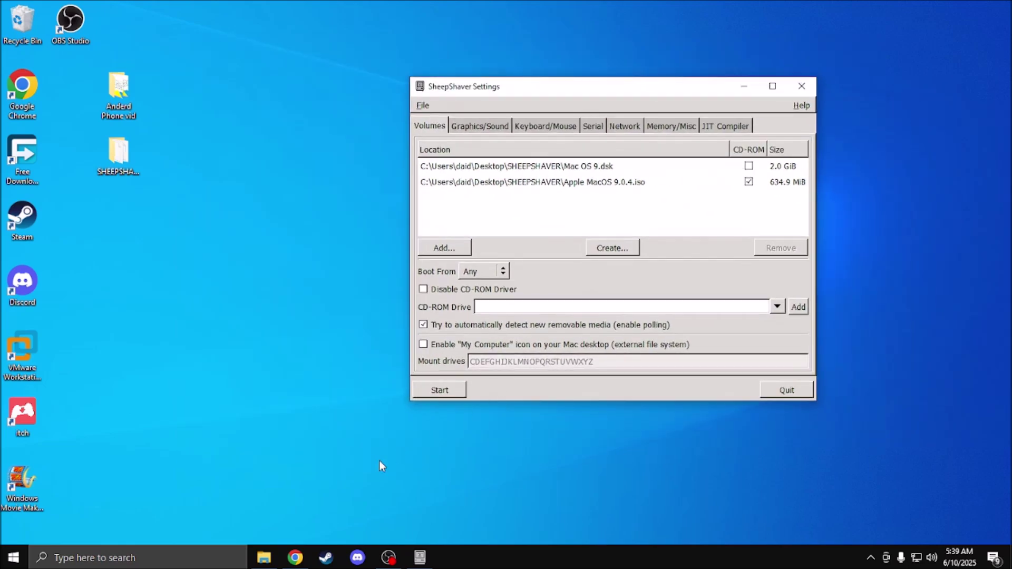
Step: Switch between the folder and settings windows and recheck the Graphics/Sound settings
click(263, 557)
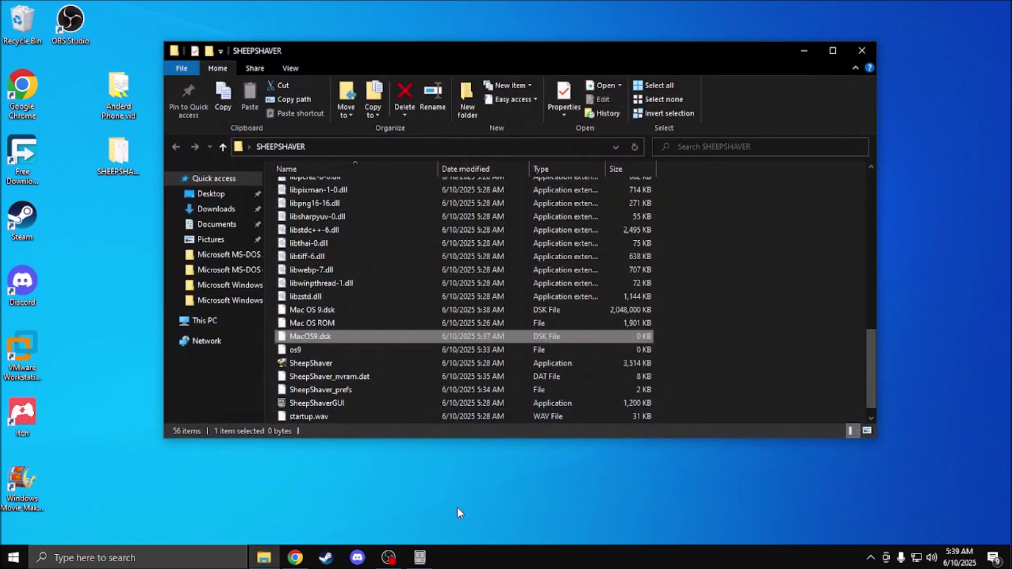
click(420, 557)
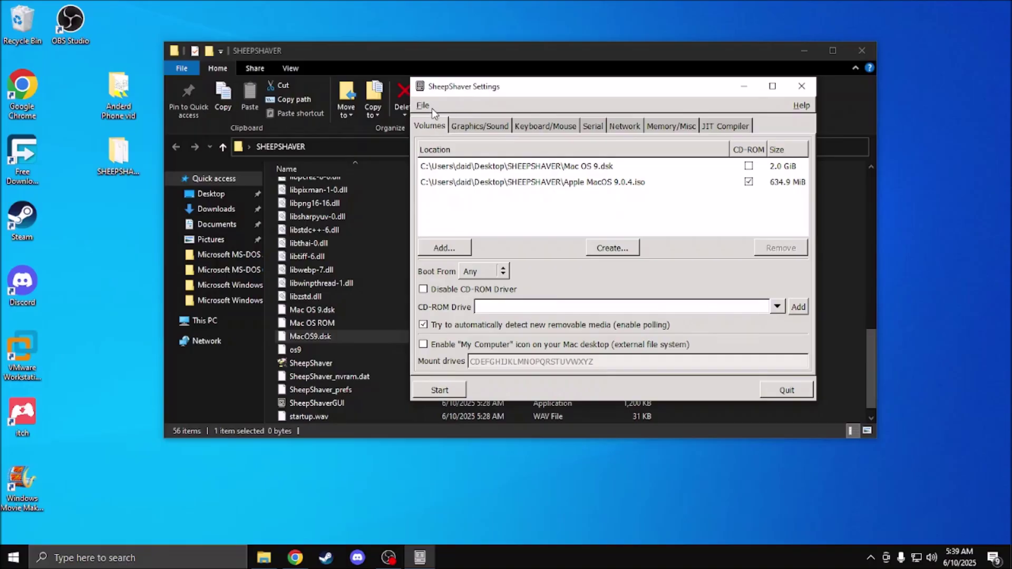
click(459, 127)
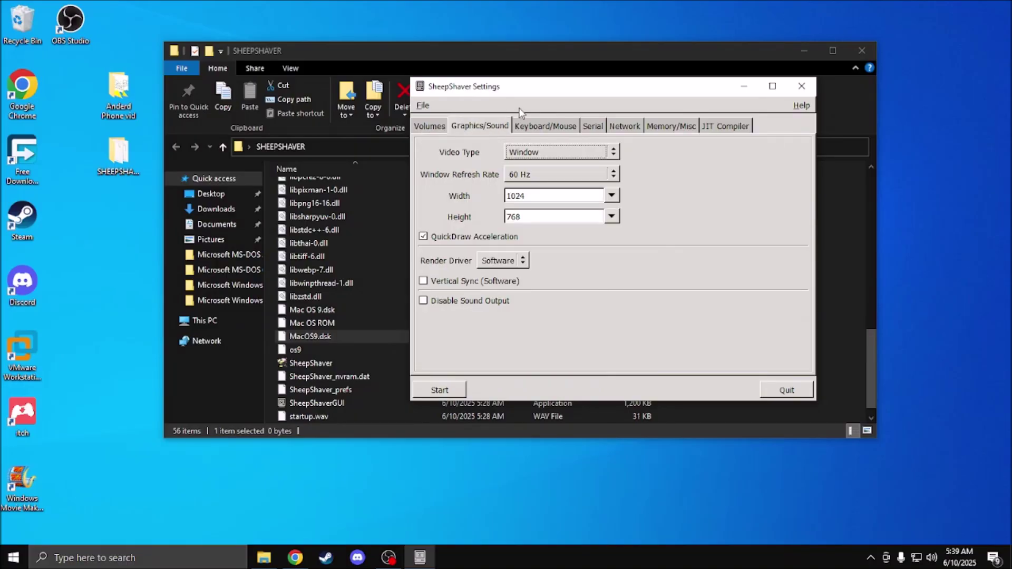
click(427, 126)
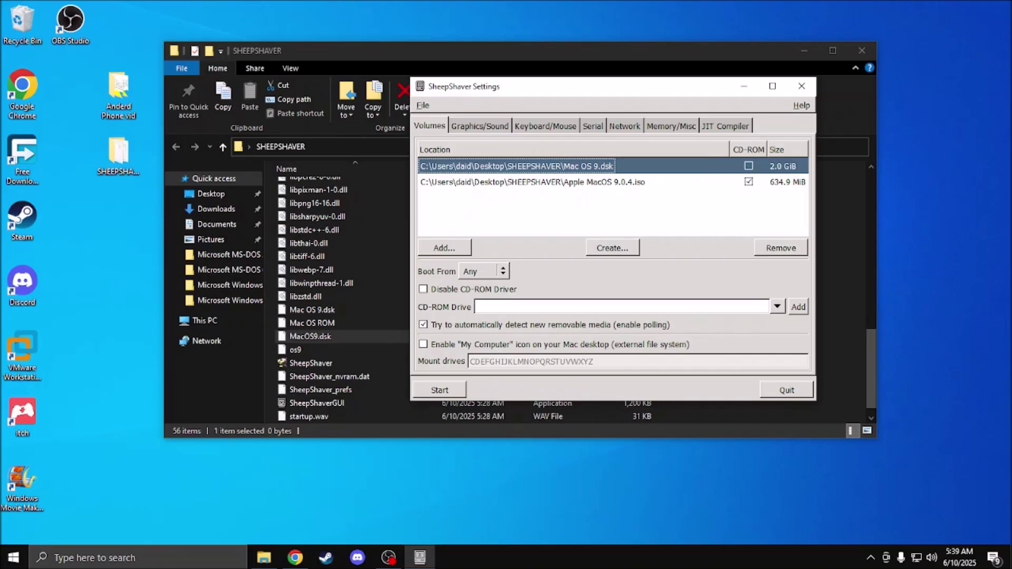
click(471, 127)
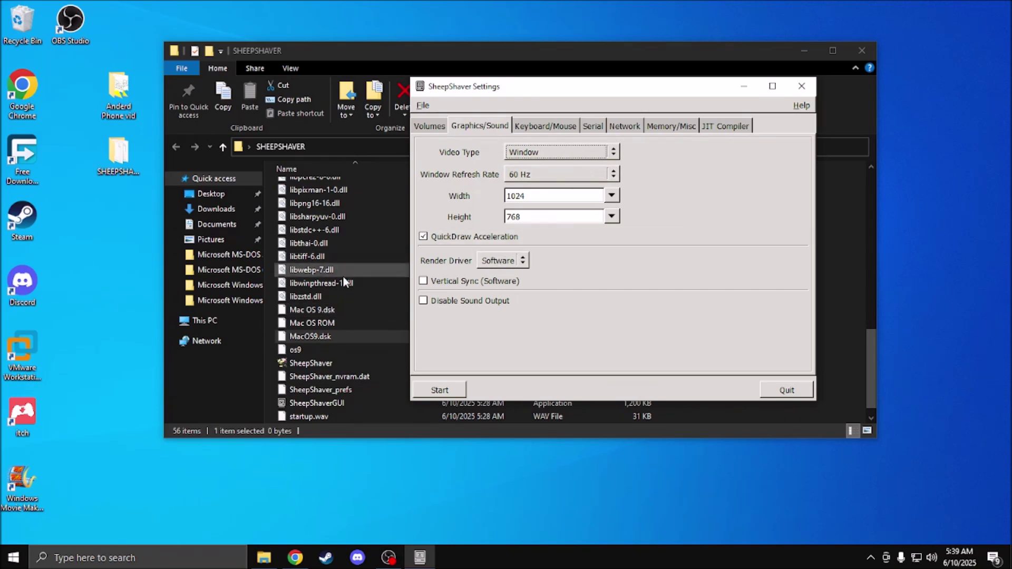
scroll(327, 285, up, 9)
Step: Mark the Apple MacOS 9.0.4 disc image as Read-only in its Properties
click(353, 187)
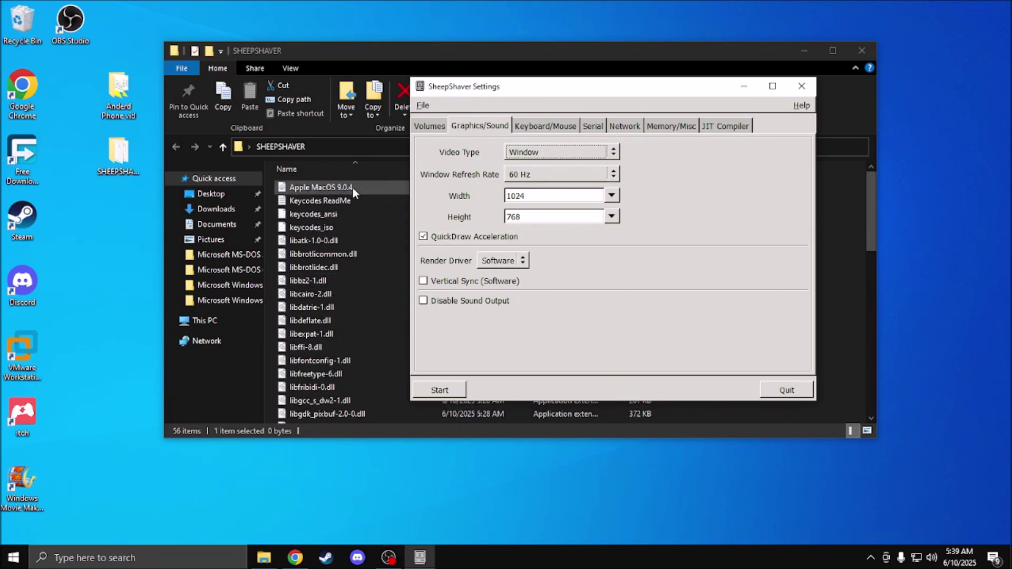
right_click(349, 185)
click(400, 412)
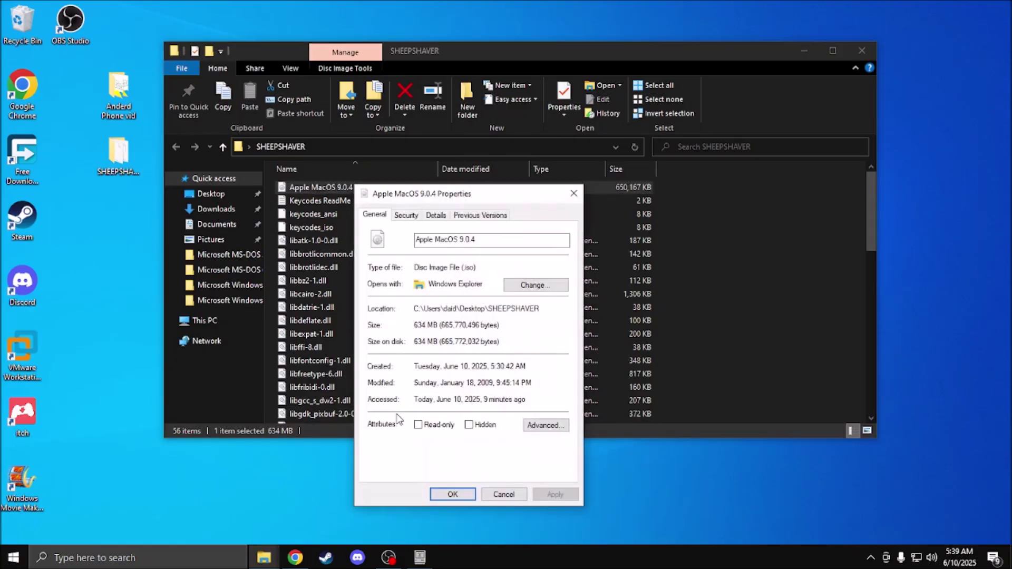
click(418, 425)
click(467, 498)
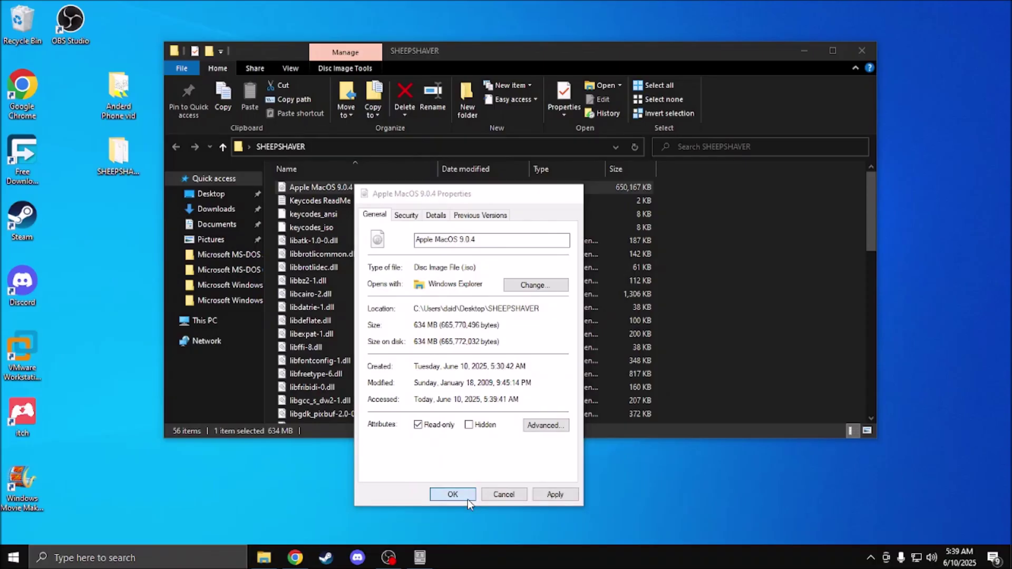
Step: Check the keyboard/mouse and serial port settings, then start Mac OS 9 in SheepShaver
click(420, 558)
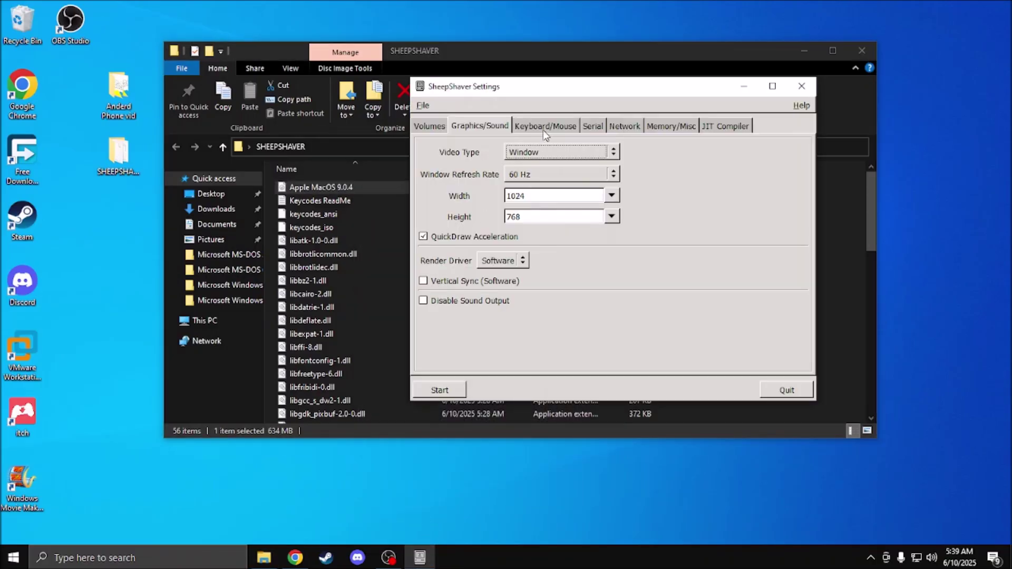
click(567, 128)
click(592, 126)
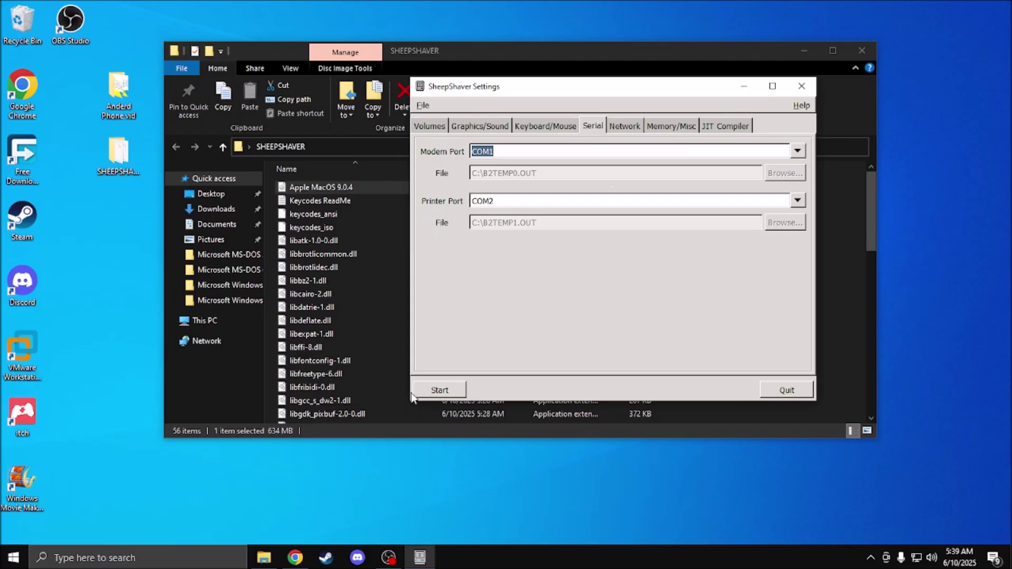
click(439, 390)
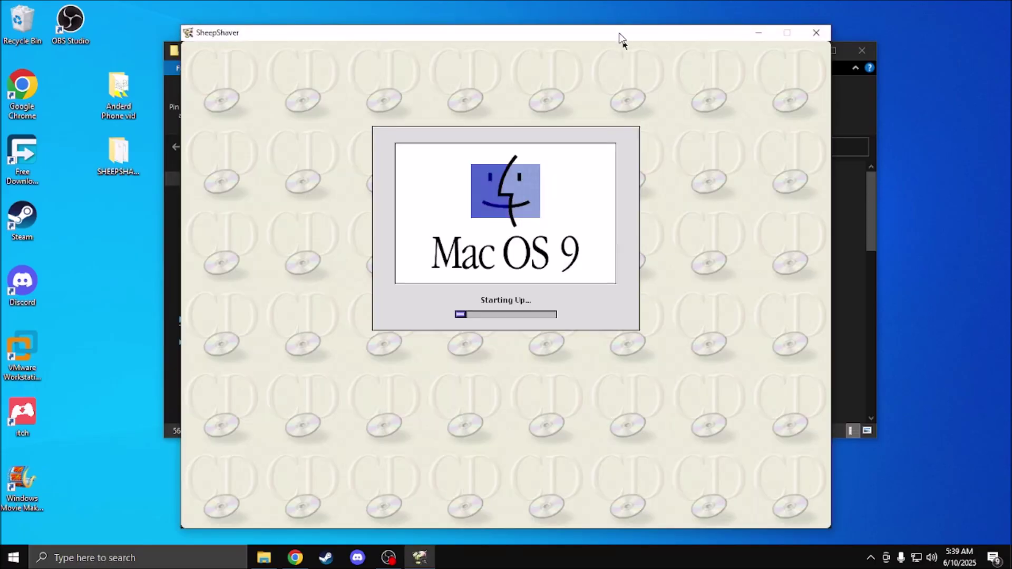
Step: Initialize the blank disk as Mac OS Standard 1.9 GB named 'Macintosh HD', confirming the erase
drag(620, 34, 602, 27)
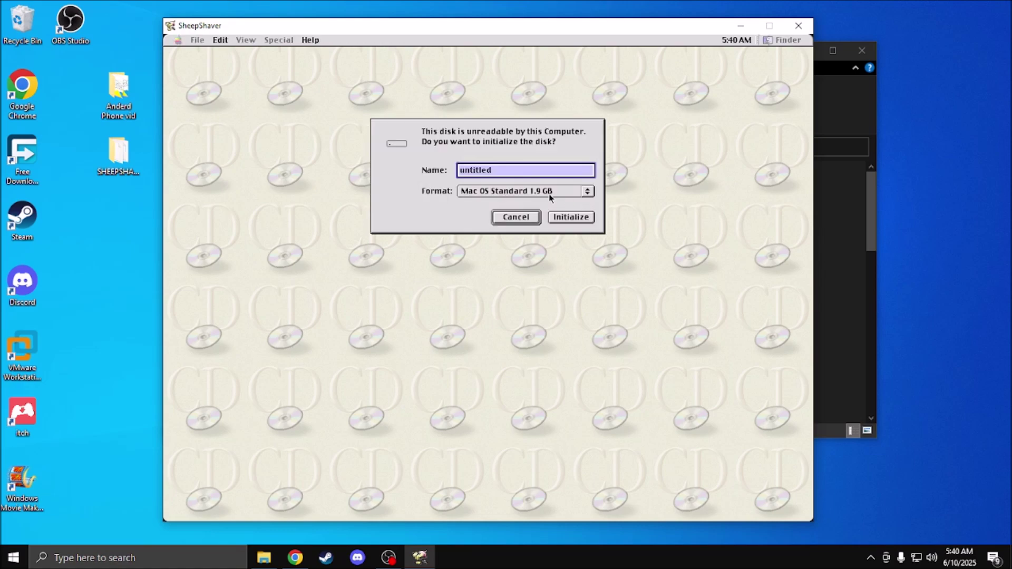
click(489, 194)
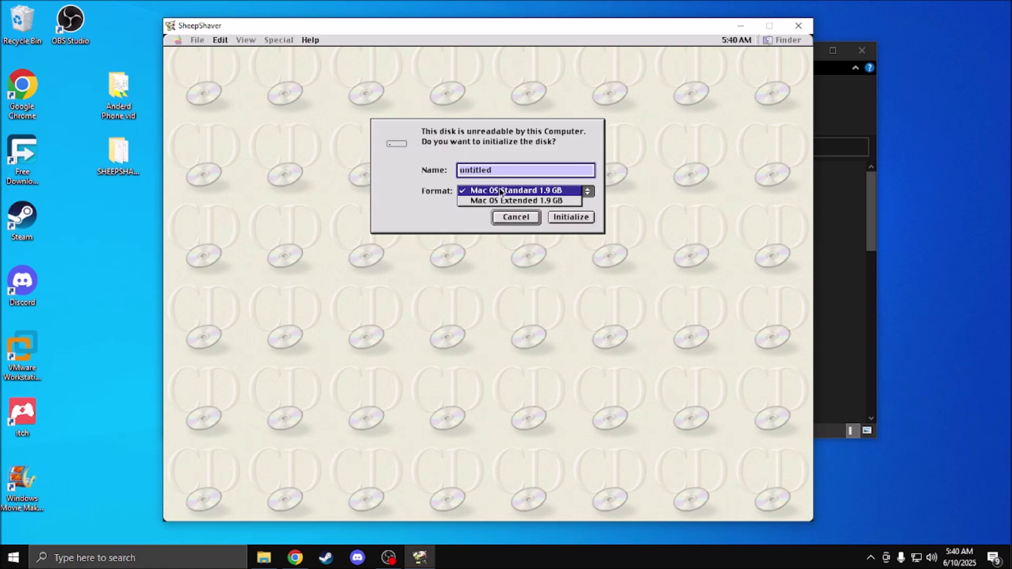
click(494, 191)
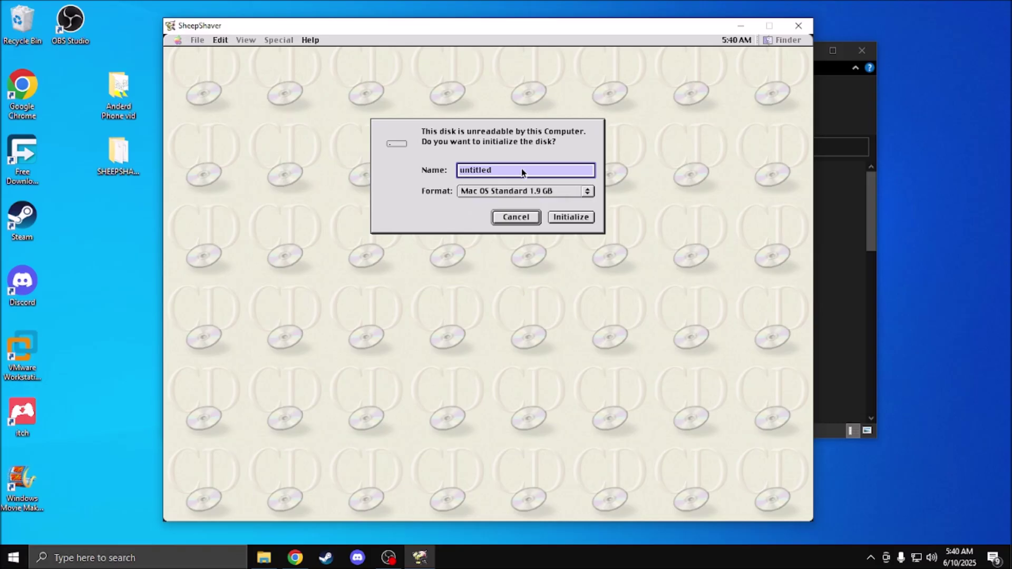
click(521, 169)
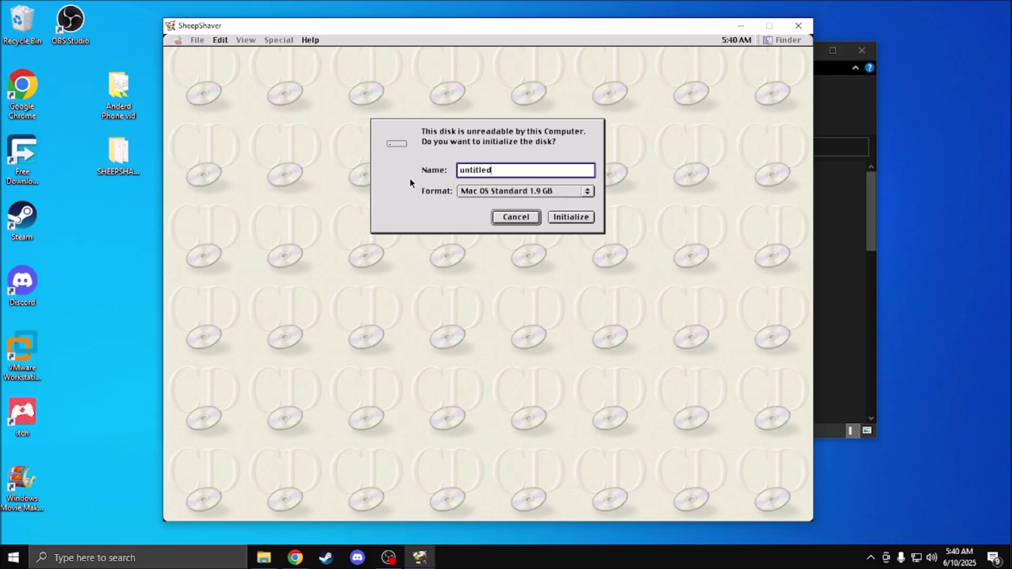
key(BackSpace)
key(BackSpace)
key(BackSpace)
key(BackSpace)
key(BackSpace)
key(BackSpace)
key(BackSpace)
key(BackSpace)
text(Macintosh HD)
click(555, 216)
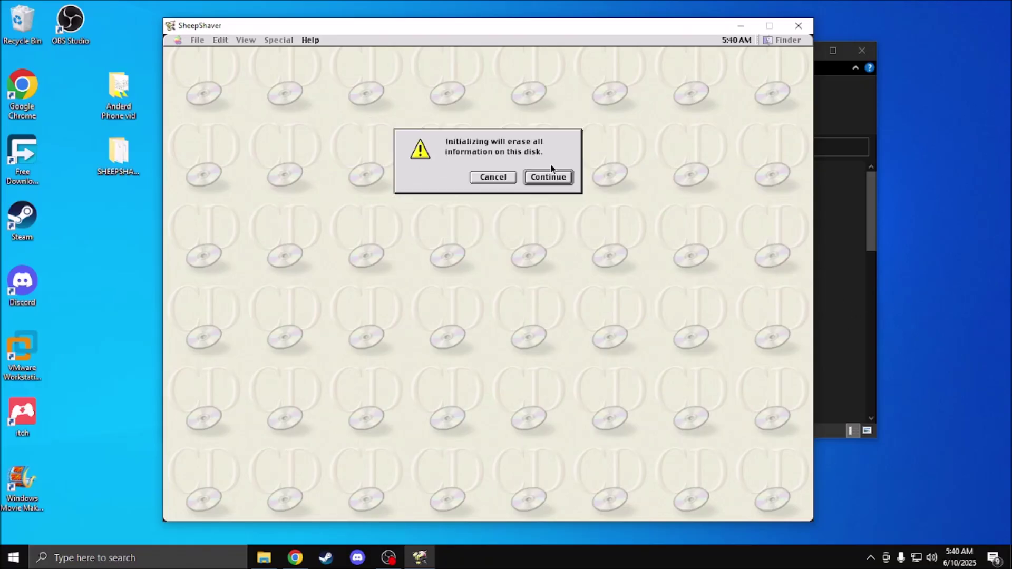
click(547, 177)
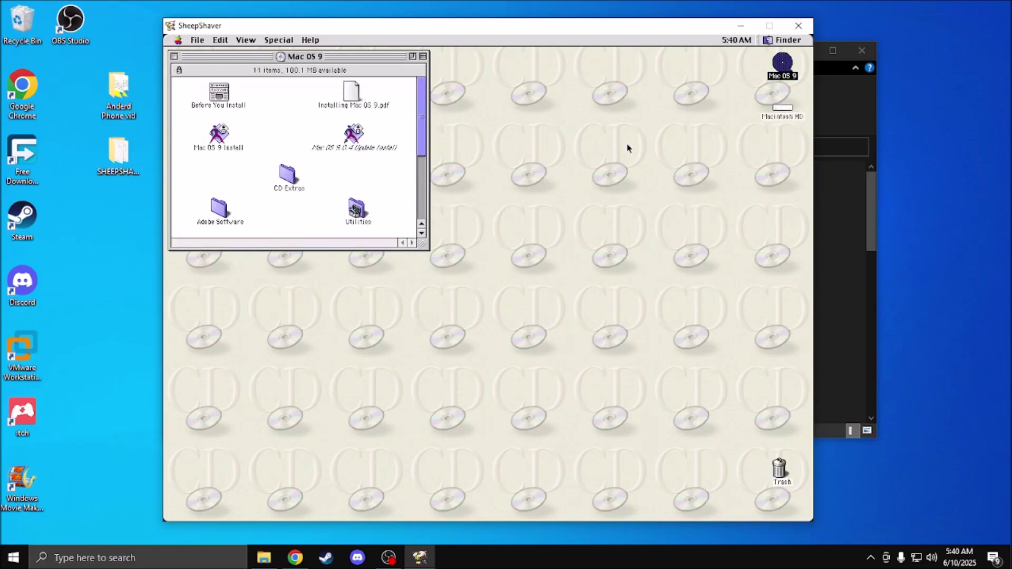
double_click(778, 117)
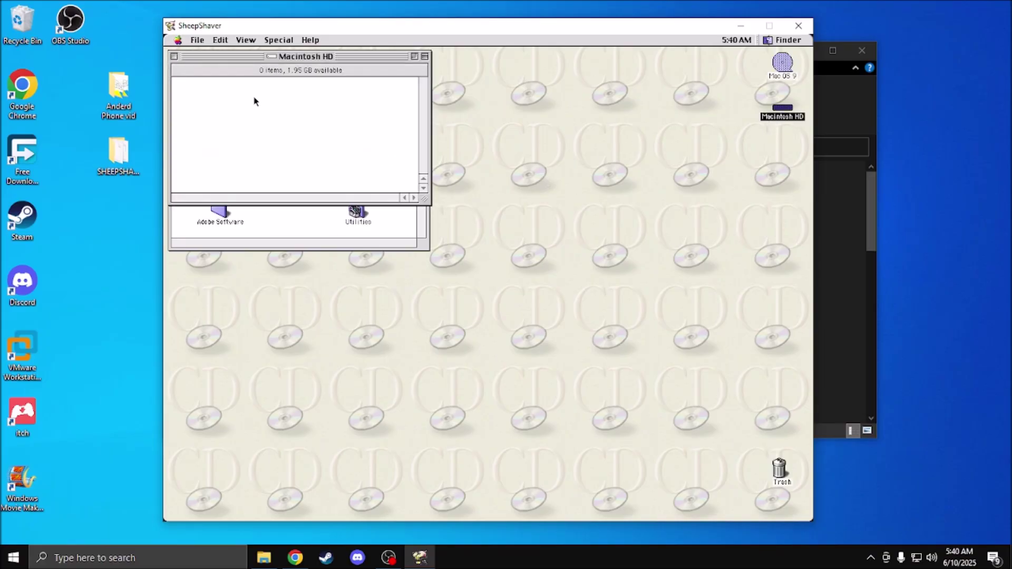
drag(243, 58, 598, 121)
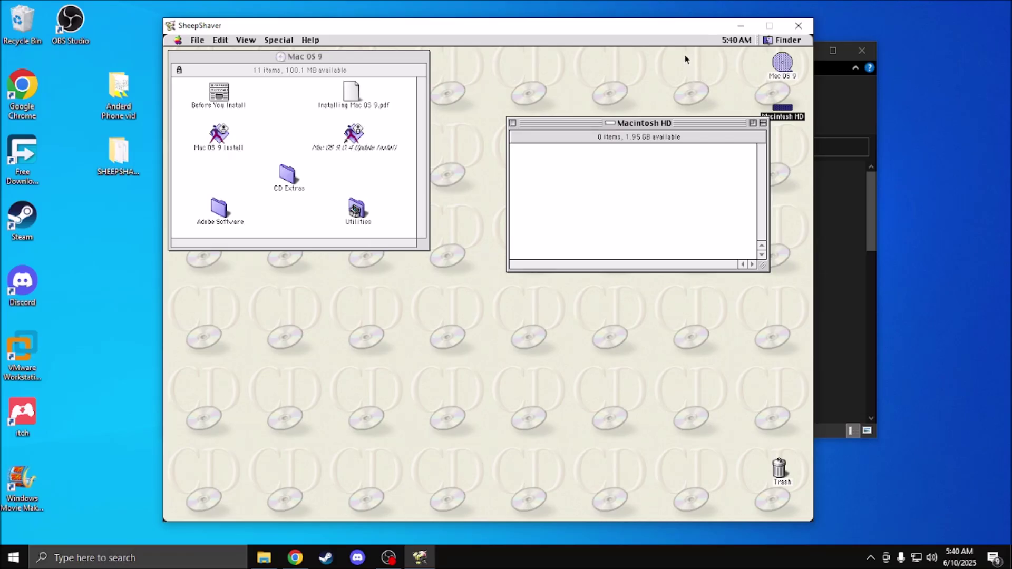
drag(637, 124, 583, 101)
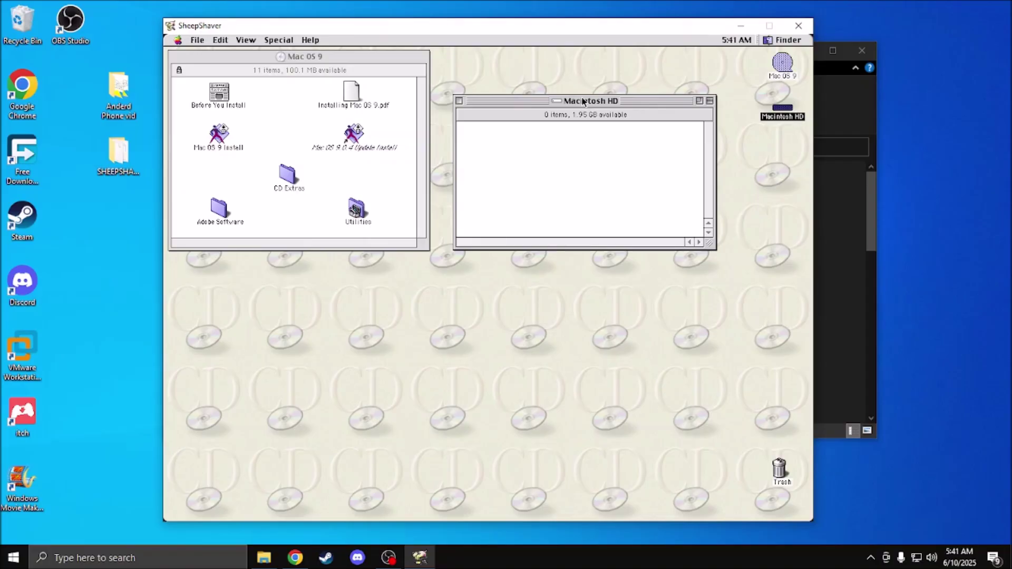
drag(584, 101, 603, 140)
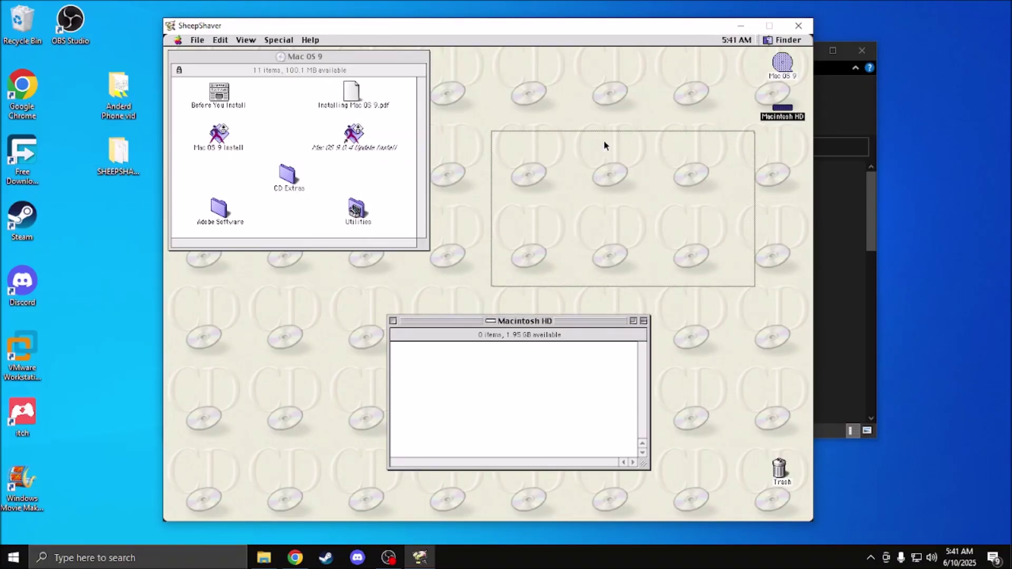
click(227, 169)
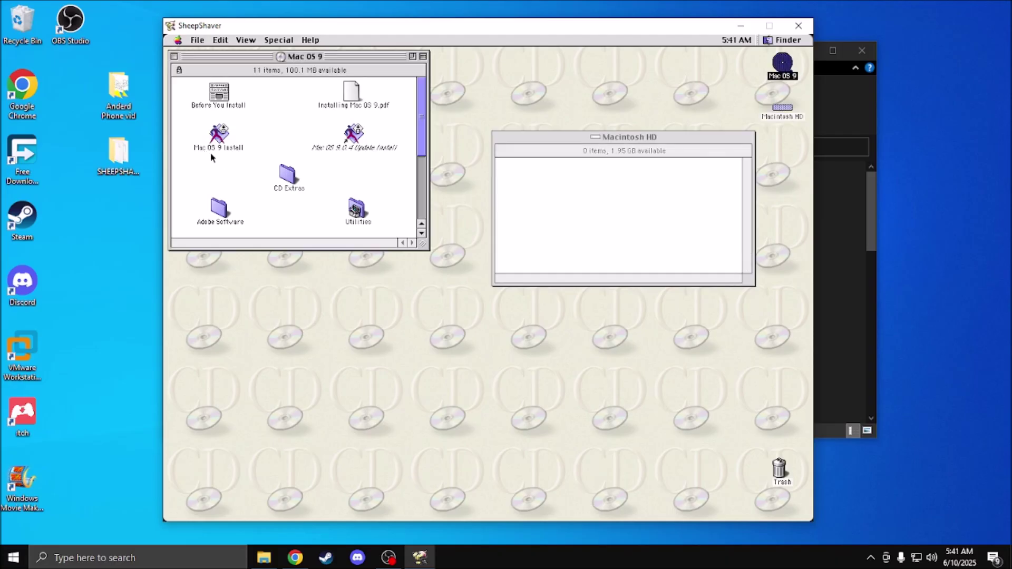
click(216, 147)
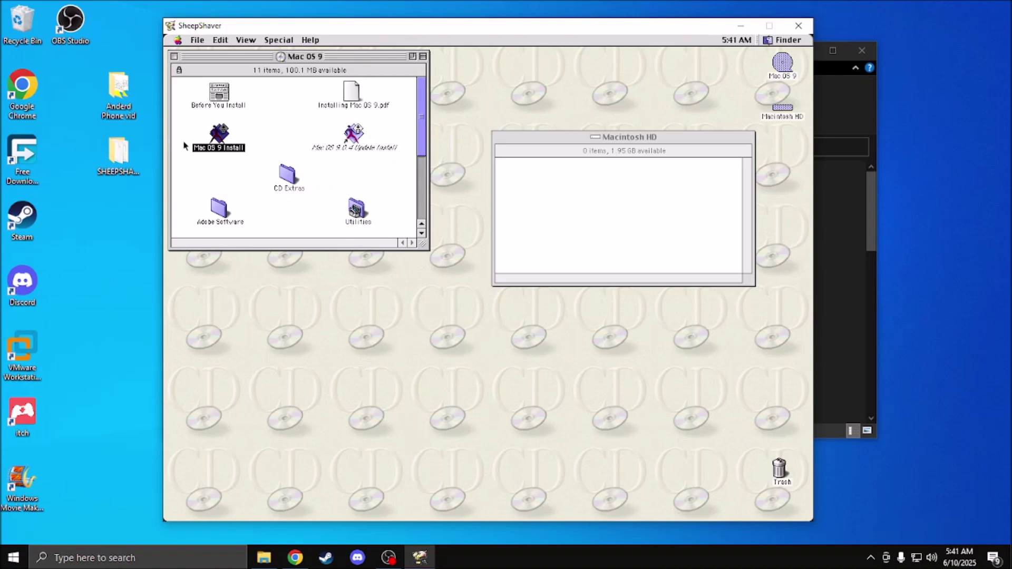
scroll(187, 150, down, 3)
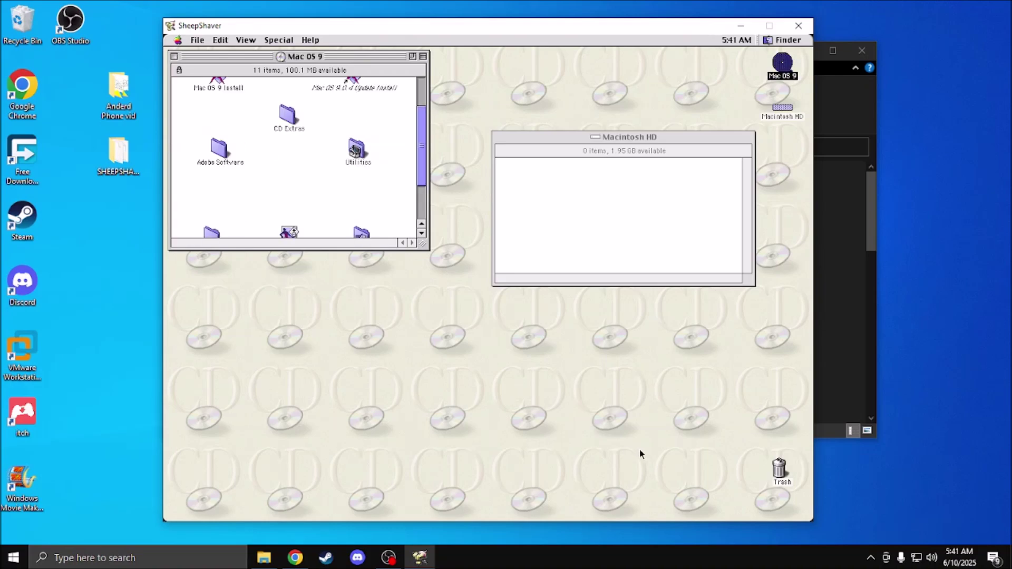
scroll(413, 198, down, 3)
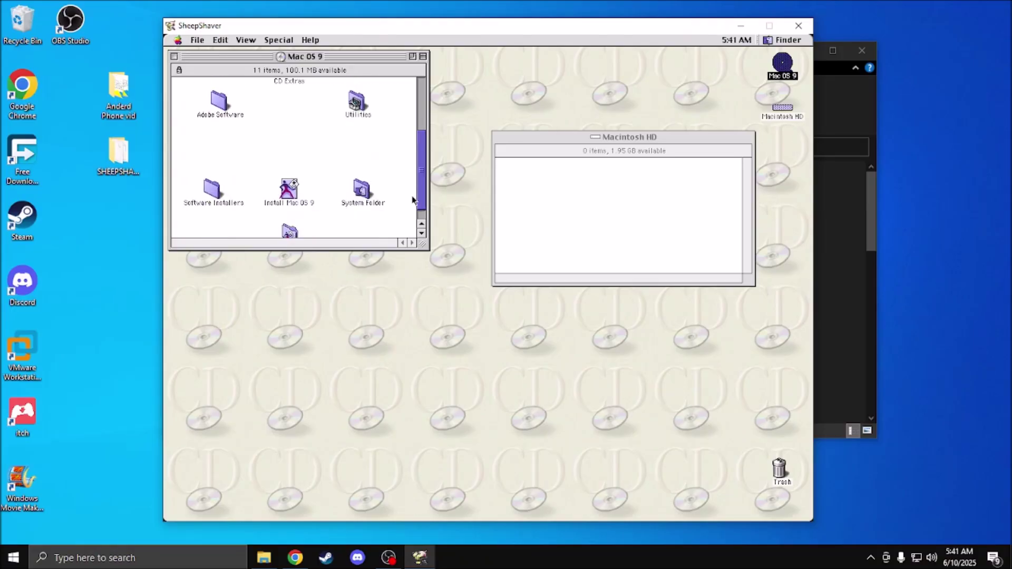
scroll(414, 158, up, 6)
scroll(413, 199, down, 7)
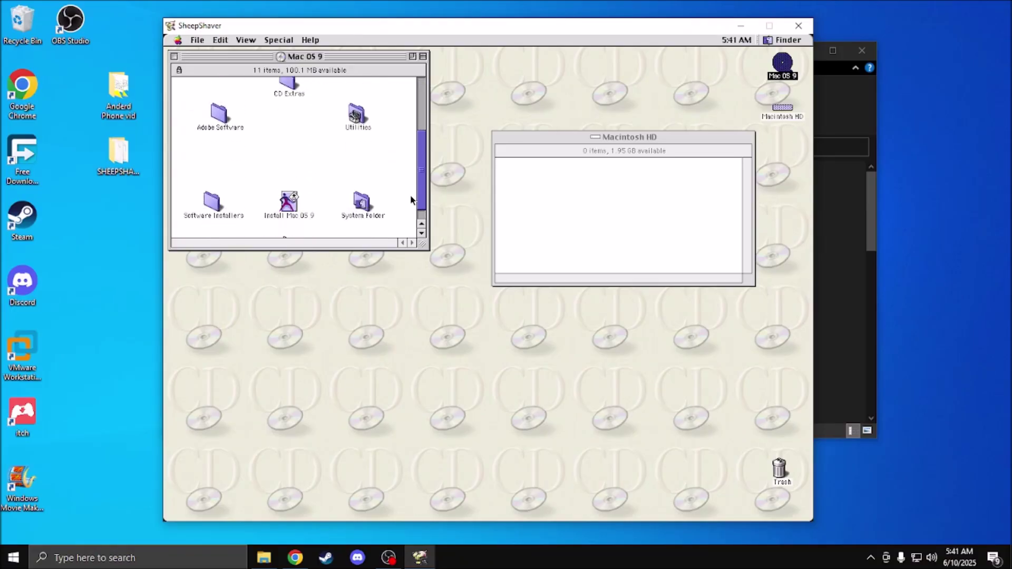
scroll(412, 181, up, 6)
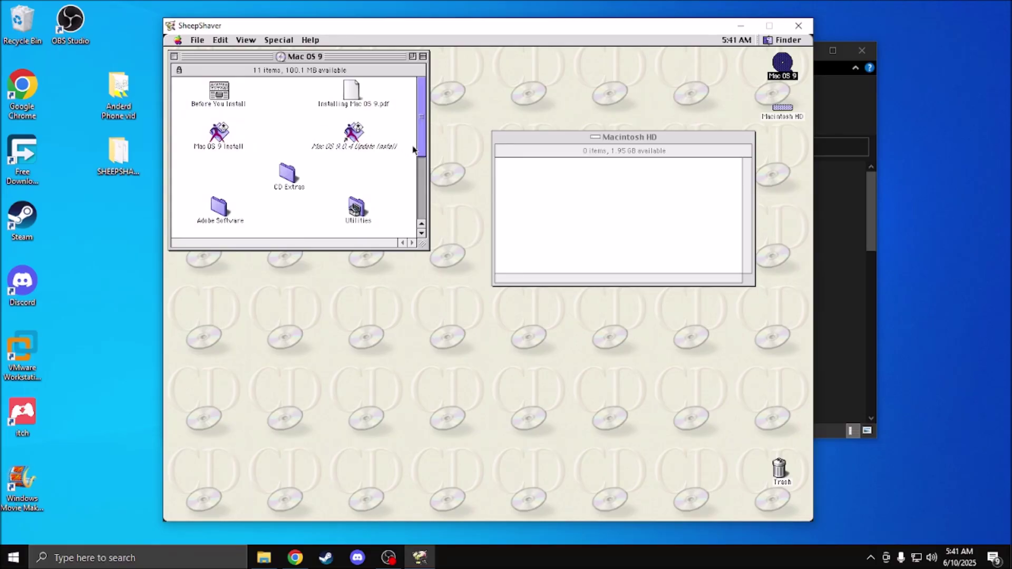
scroll(419, 179, down, 6)
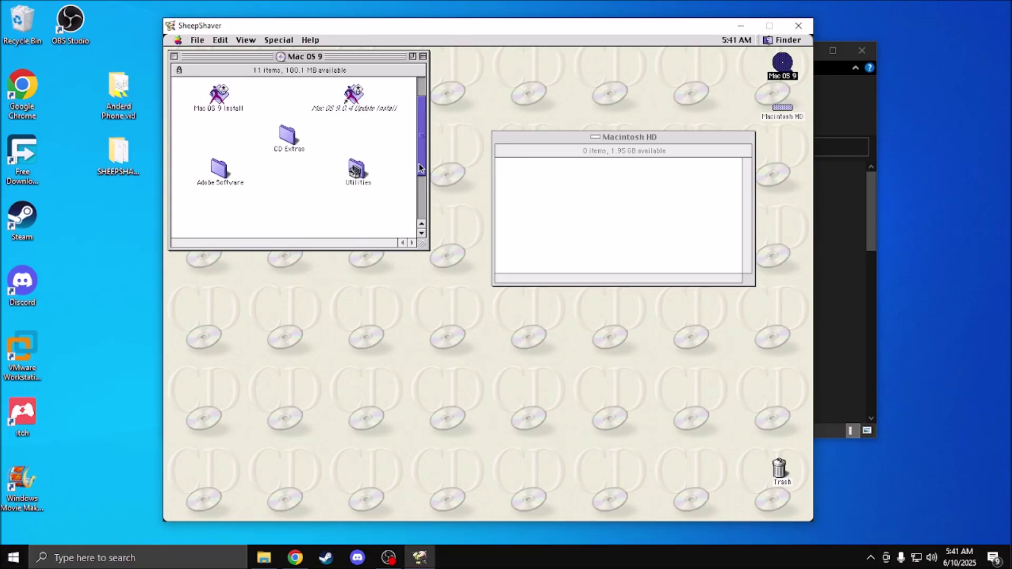
drag(269, 198, 322, 143)
click(316, 174)
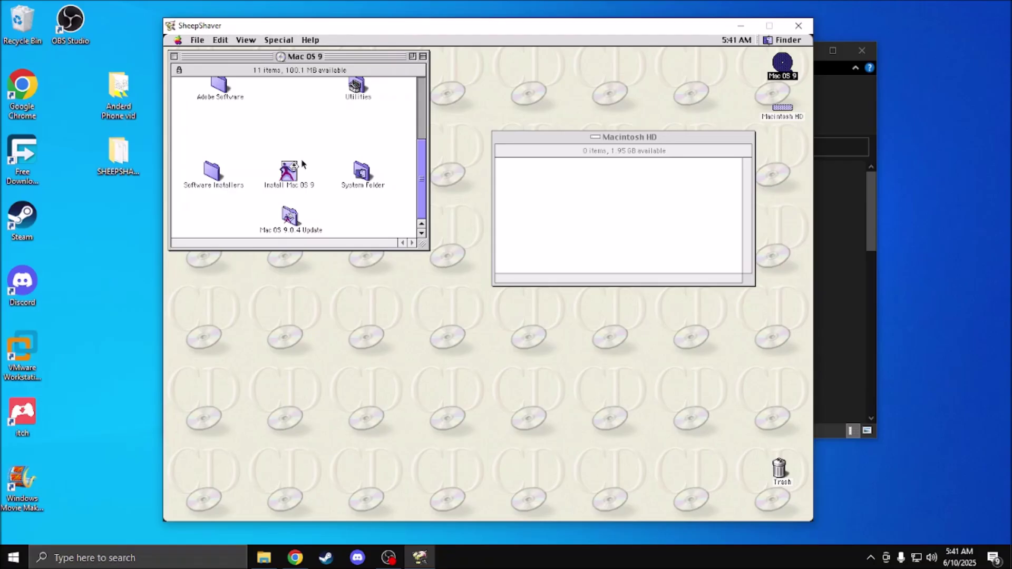
drag(420, 184, 327, 203)
drag(424, 182, 484, 111)
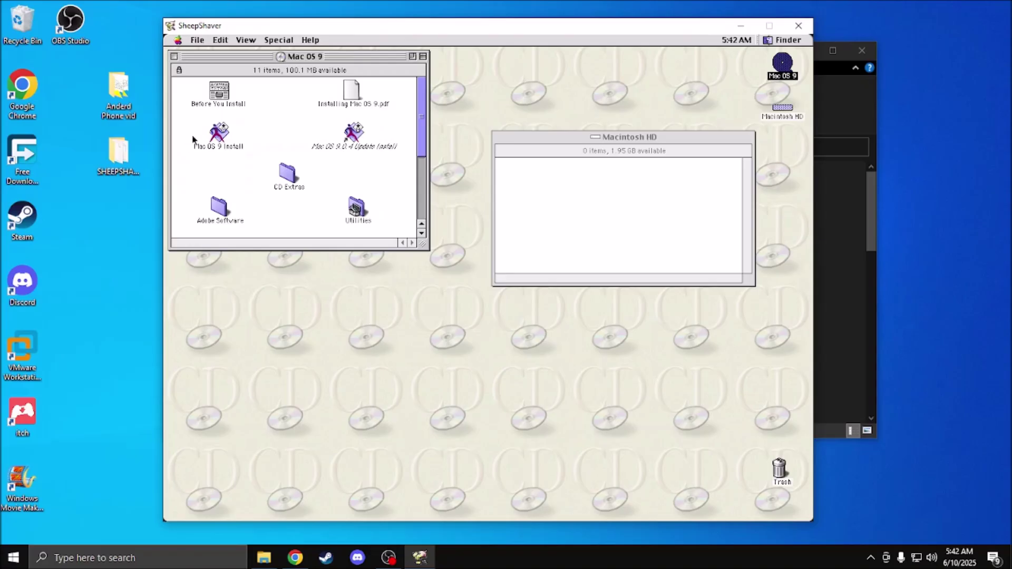
click(218, 135)
Step: Launch Mac OS 9 Install from the CD and continue past the Welcome page
double_click(218, 134)
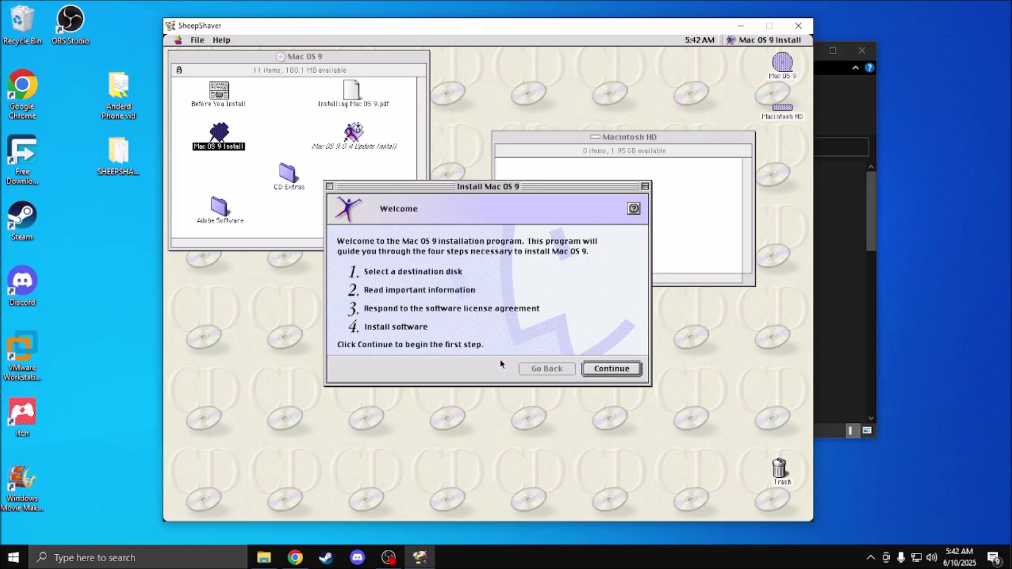
click(617, 370)
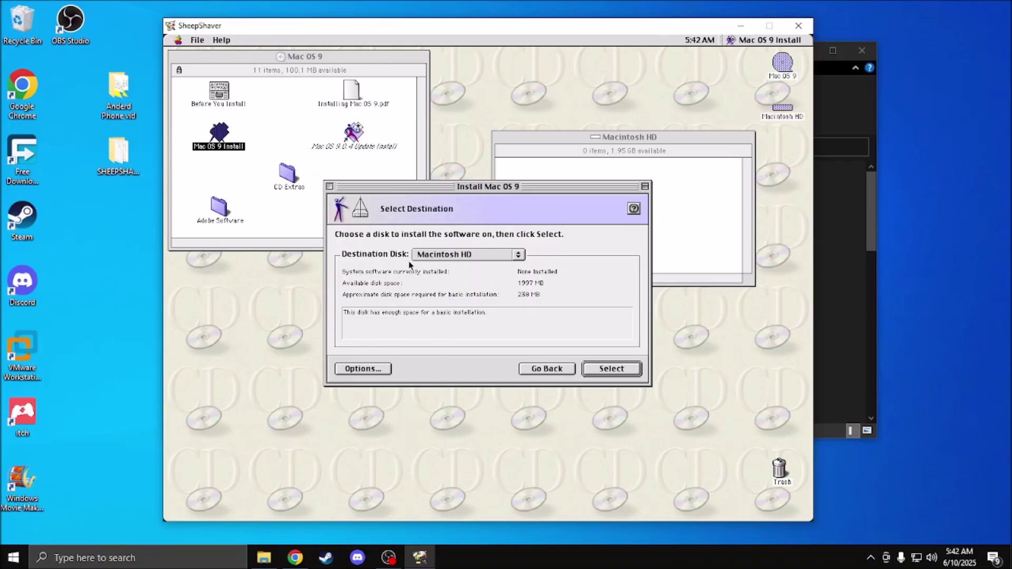
Step: Keep Macintosh HD as destination, leave clean installation off, and select it
click(426, 255)
click(427, 256)
click(374, 370)
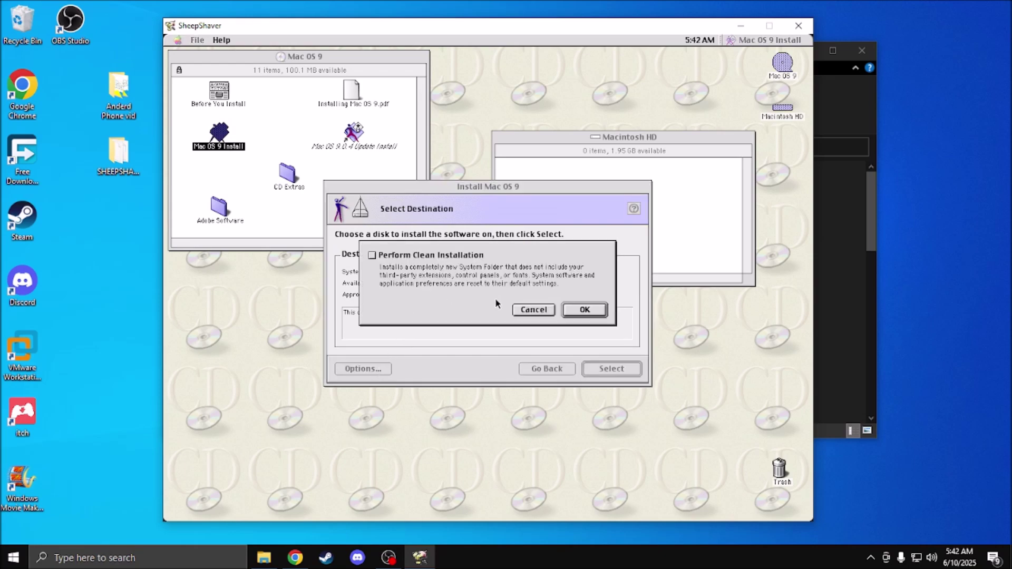
click(525, 315)
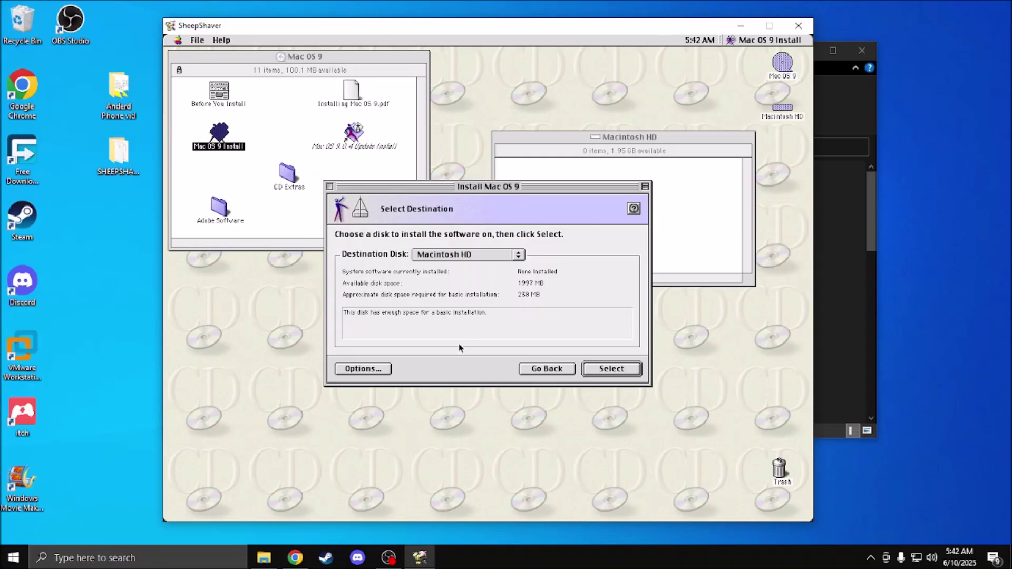
click(605, 370)
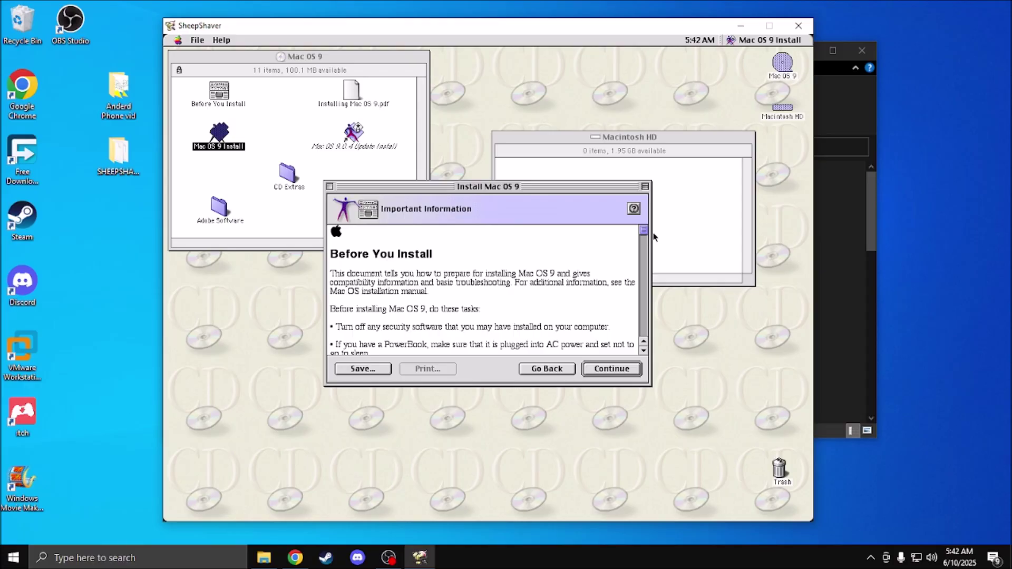
Step: Read the Before You Install notes, scroll the license, agree, and view the component list
mouse_move(647, 231)
mouse_down()
mouse_move(644, 312)
mouse_move(643, 230)
mouse_up()
click(626, 371)
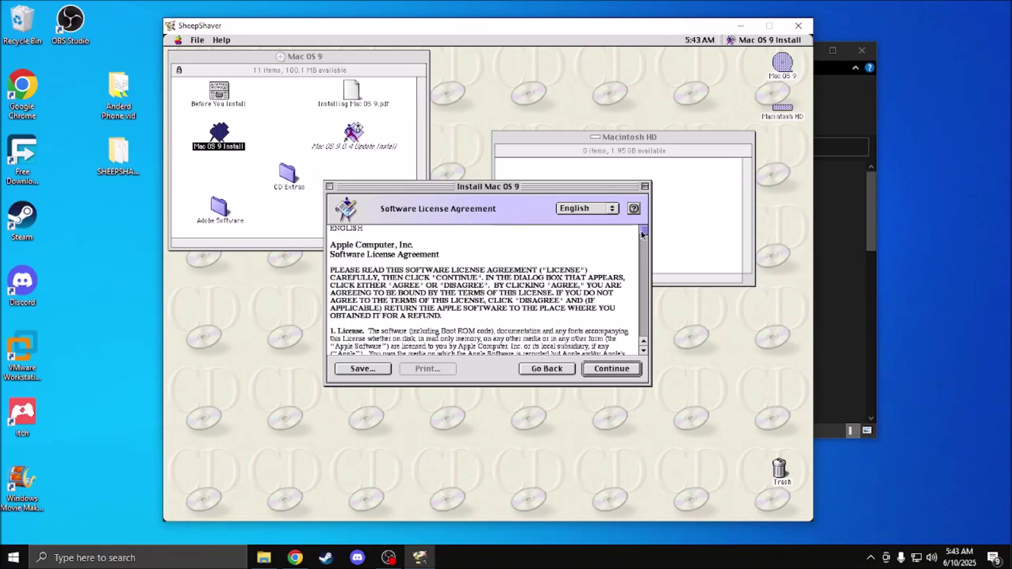
drag(643, 229, 644, 333)
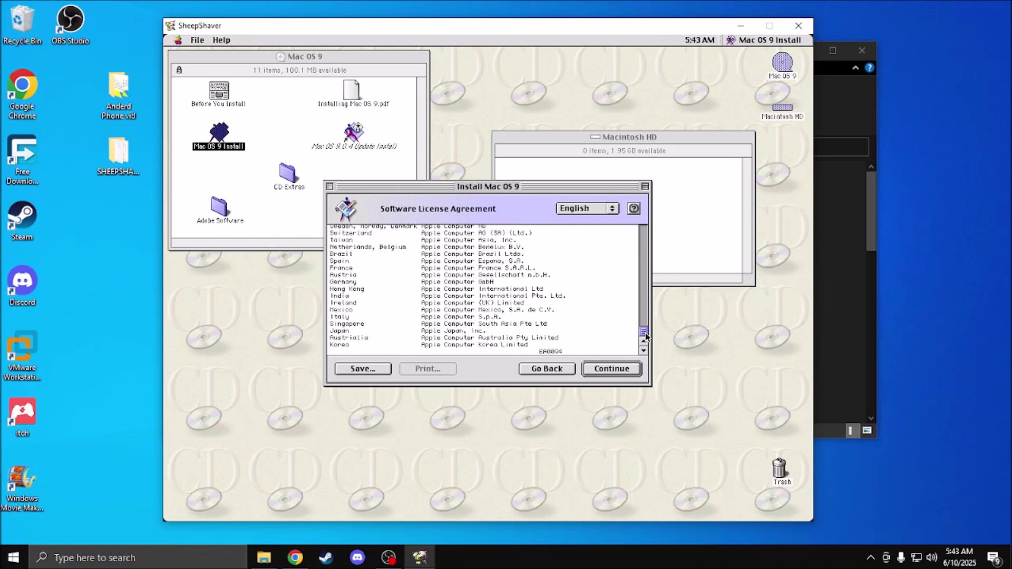
click(622, 370)
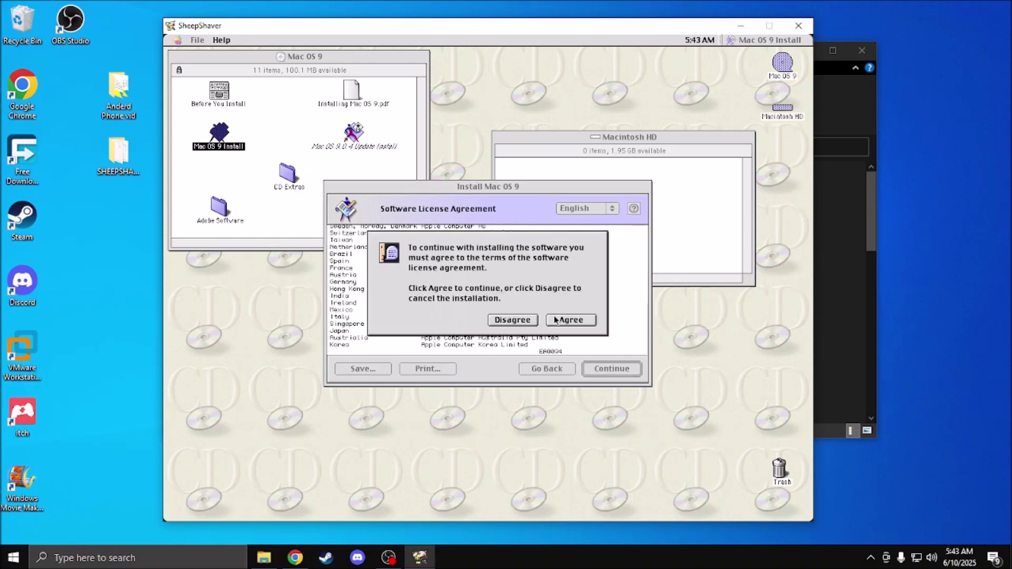
click(564, 319)
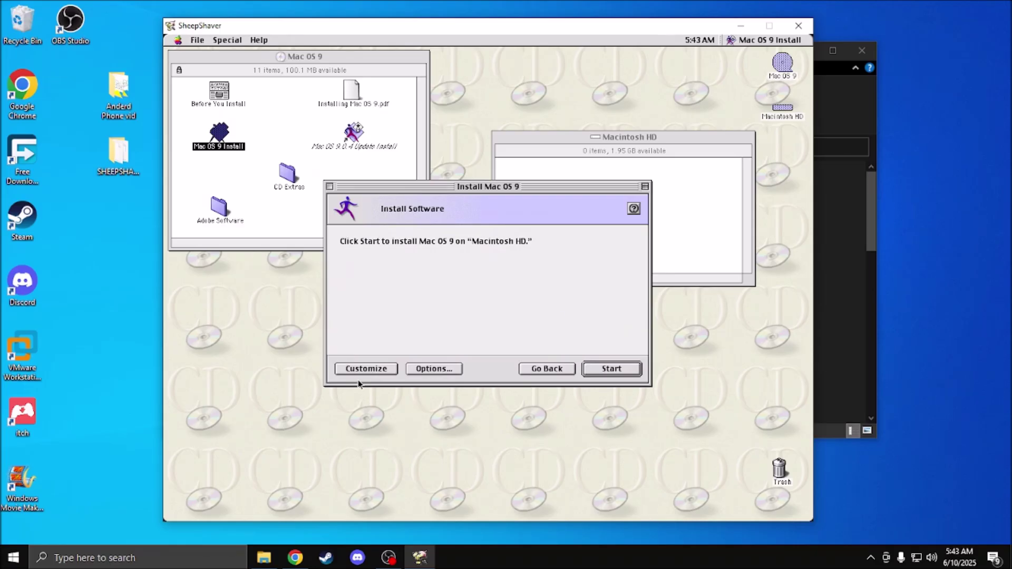
click(372, 370)
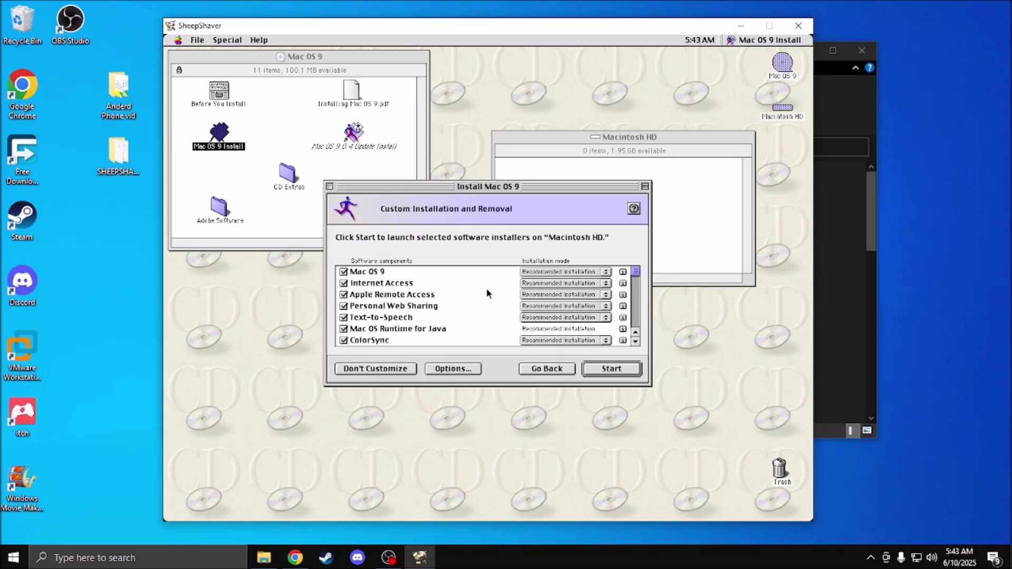
Step: Review the recommended components and start installing Mac OS 9 onto Macintosh HD
click(635, 343)
click(633, 343)
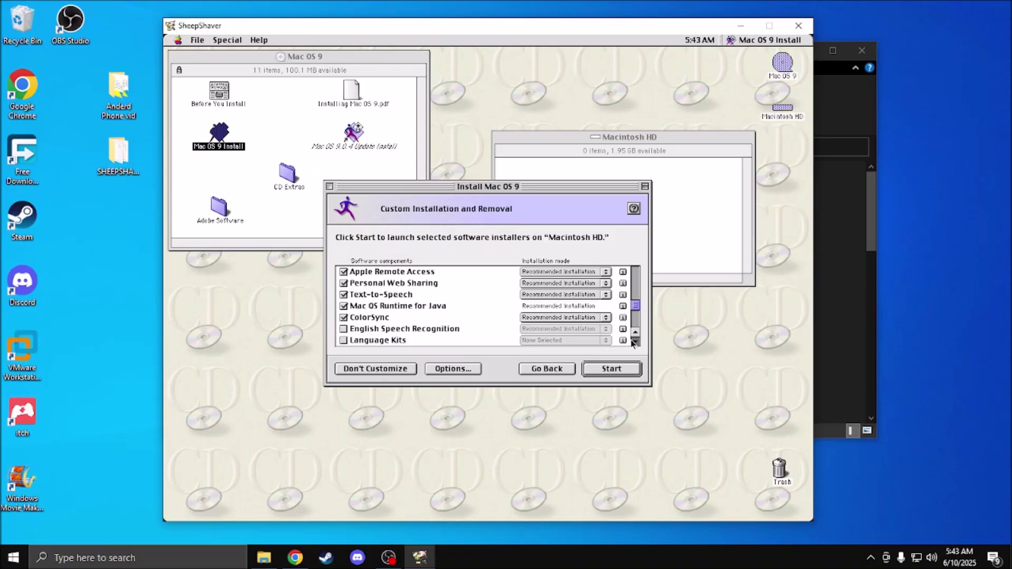
click(634, 343)
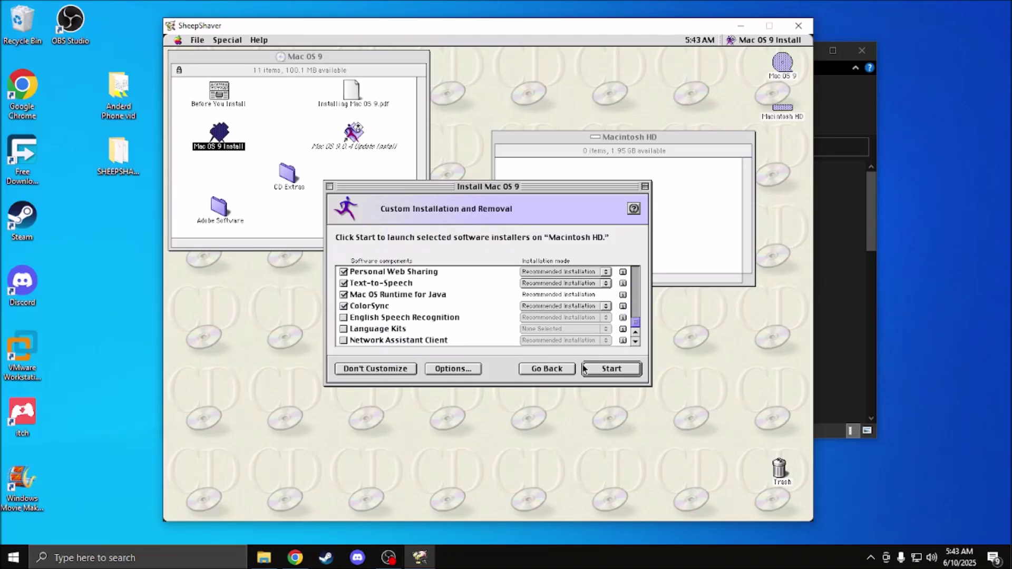
click(603, 372)
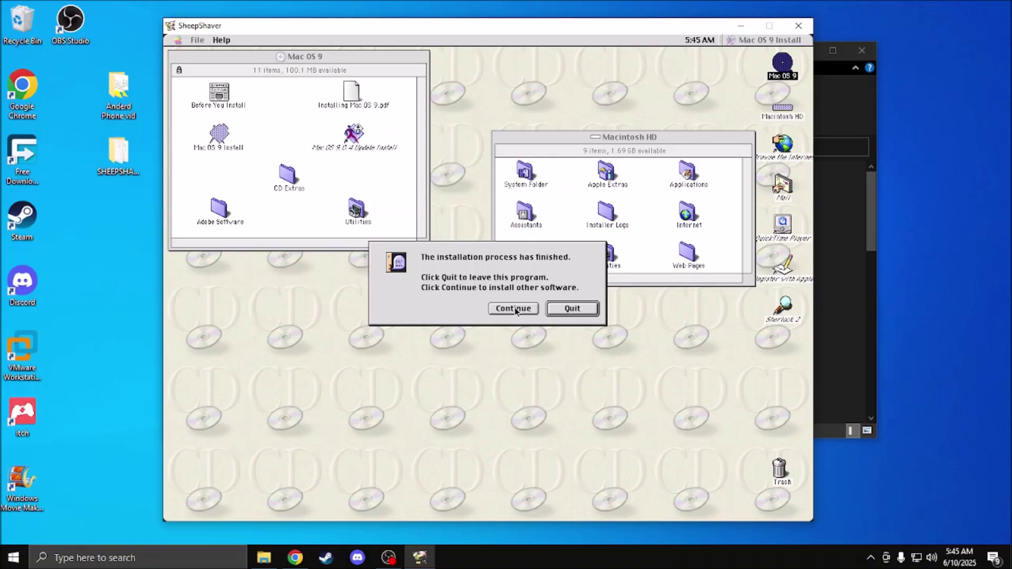
Step: Quit the installer, open System Folder and Apple Menu Items, and show the Special menu
click(571, 307)
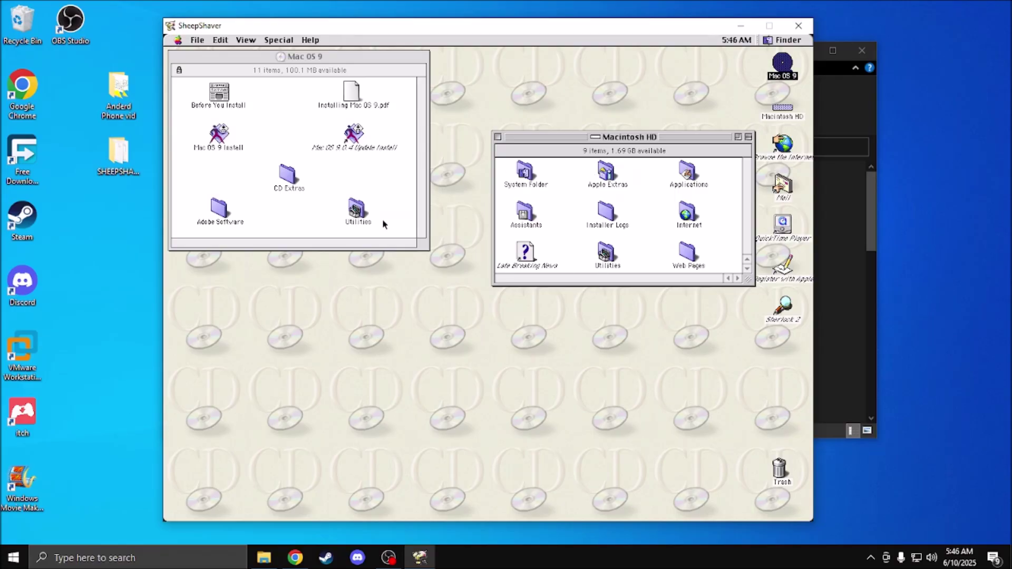
drag(571, 216, 569, 261)
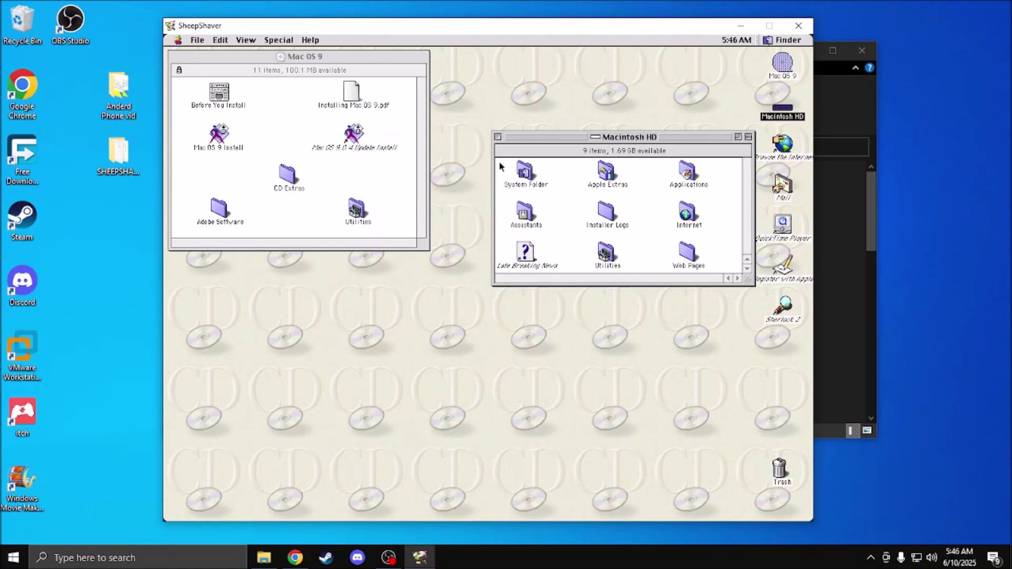
double_click(522, 171)
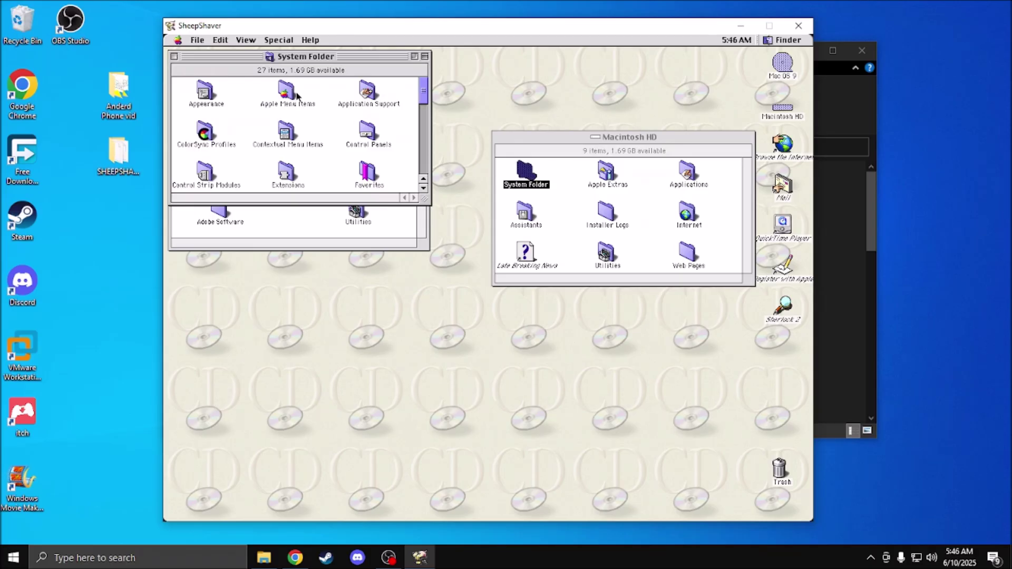
double_click(297, 95)
drag(316, 60, 698, 92)
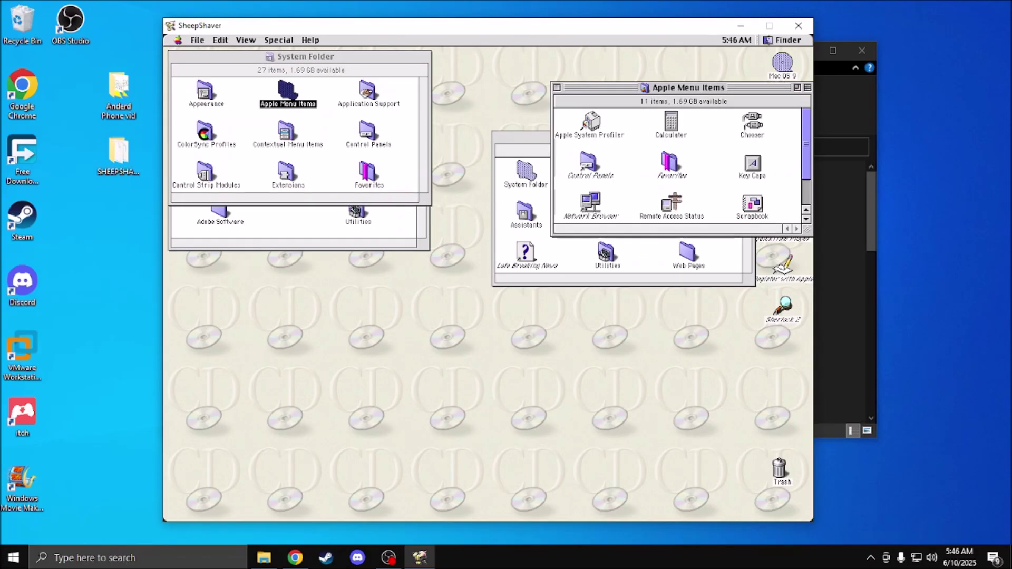
click(278, 40)
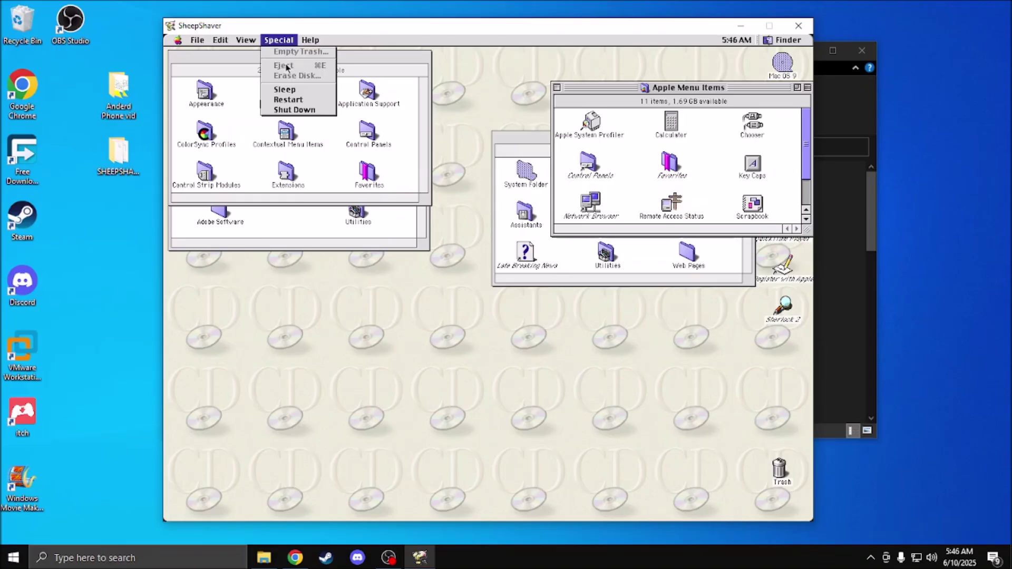
Step: Shut down the emulated Mac from the Special menu
click(312, 113)
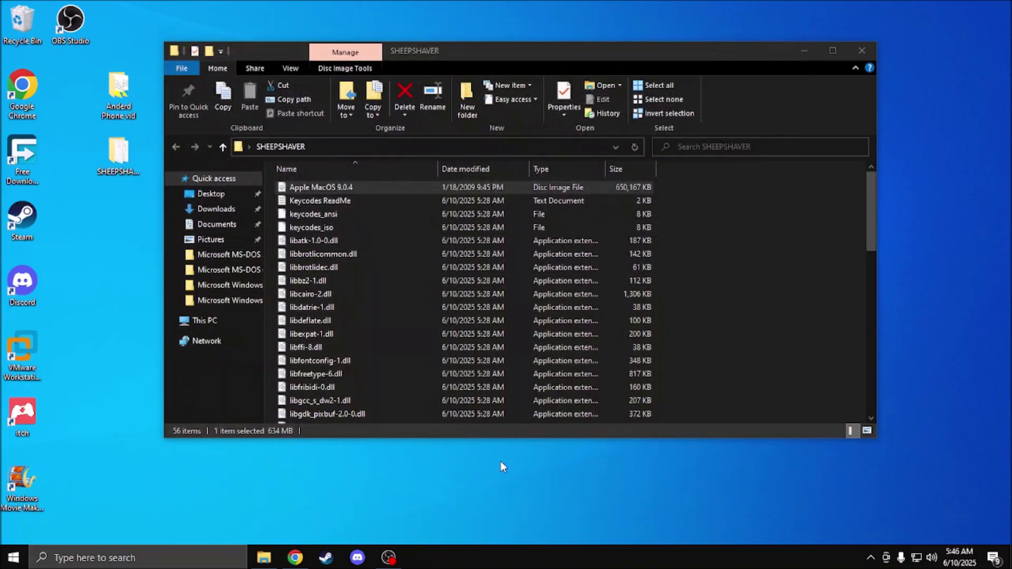
scroll(524, 314, down, 1)
scroll(519, 327, down, 8)
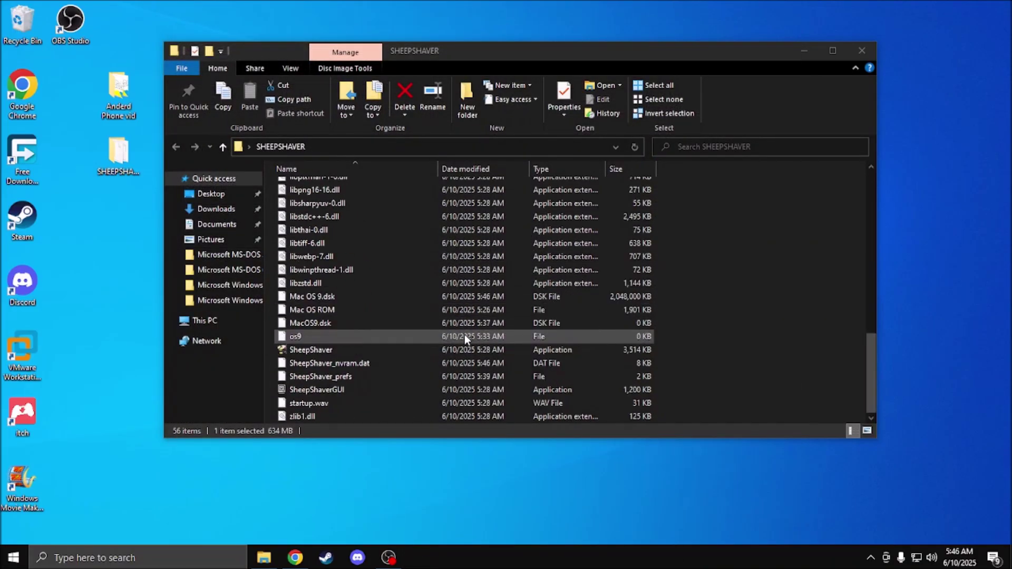
Step: Remove Apple MacOS 9.0.4.iso from the SheepShaver volumes and start the emulator
double_click(374, 390)
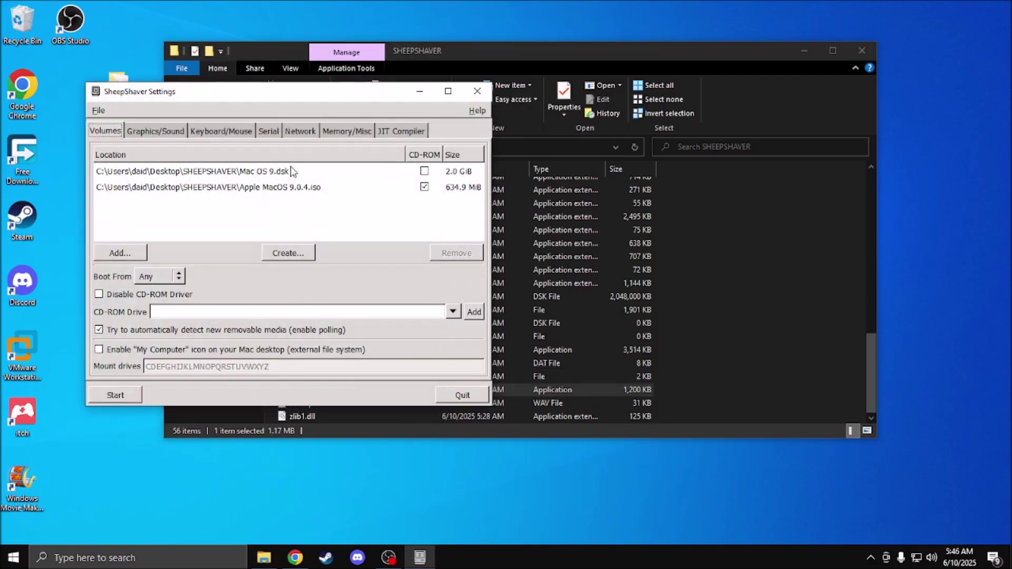
click(364, 185)
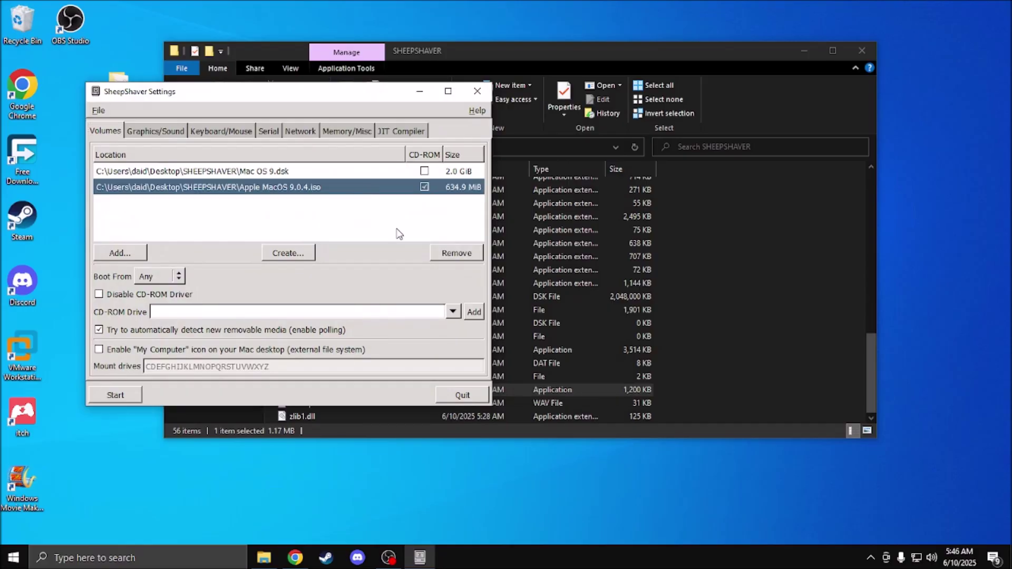
click(460, 256)
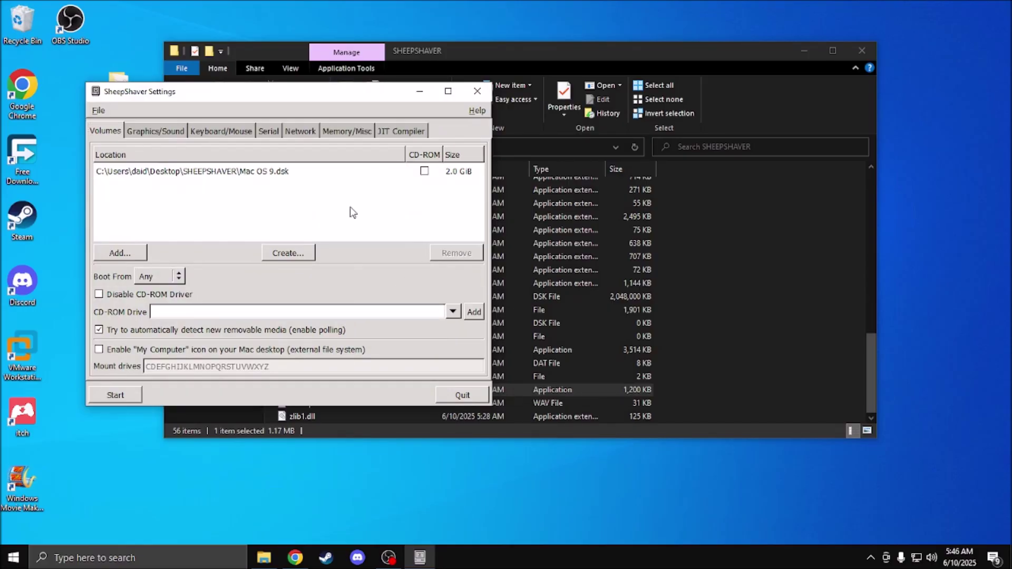
click(117, 395)
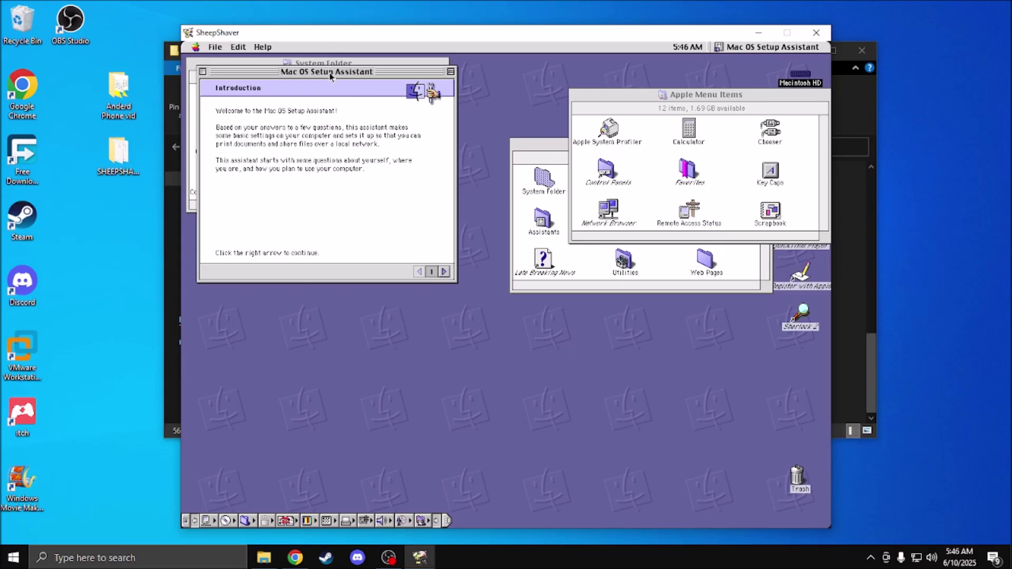
Step: Advance through the Setup Assistant's Regional, Name, and Time pages, entering a user name
drag(329, 72, 486, 108)
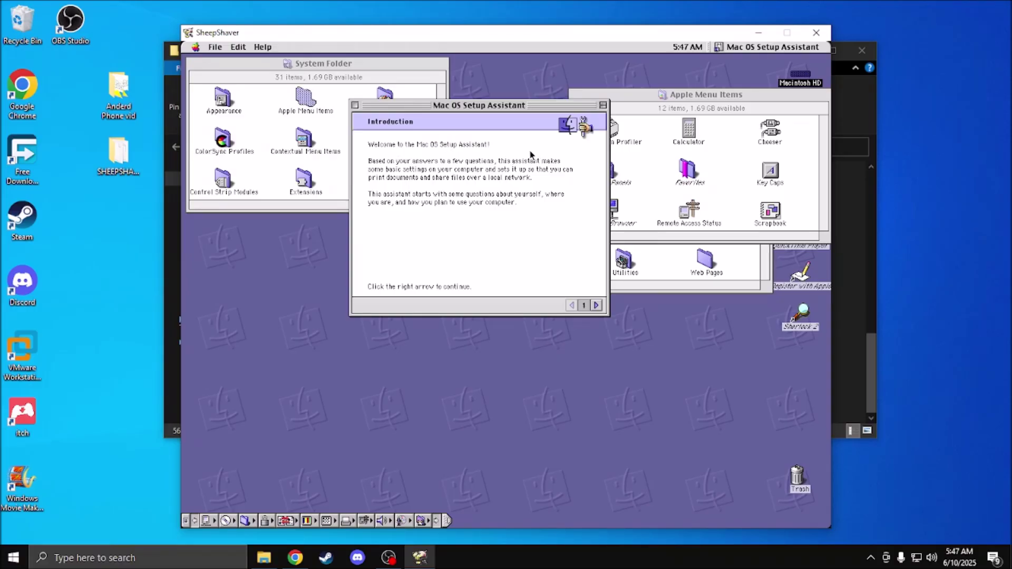
click(595, 306)
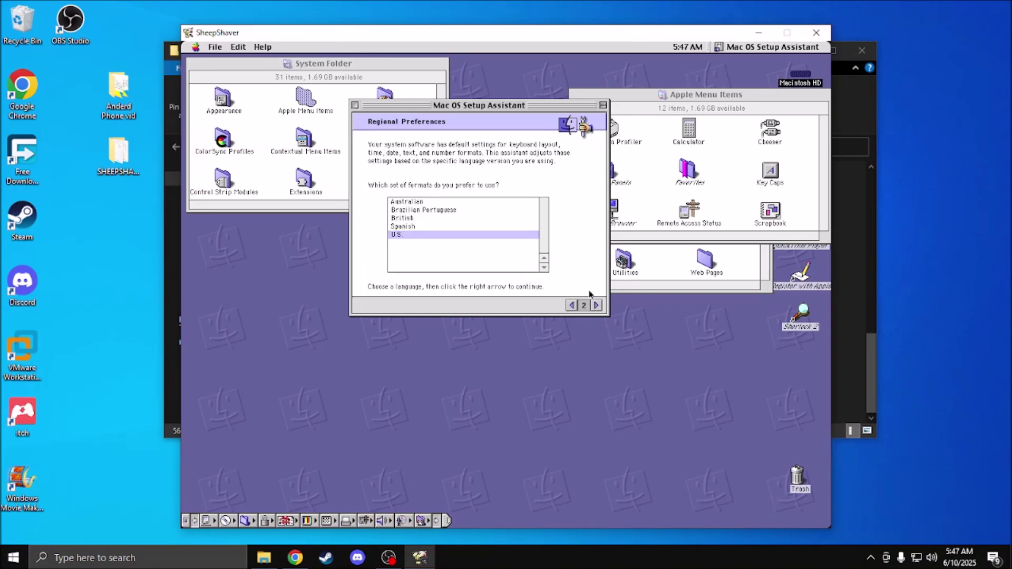
click(596, 306)
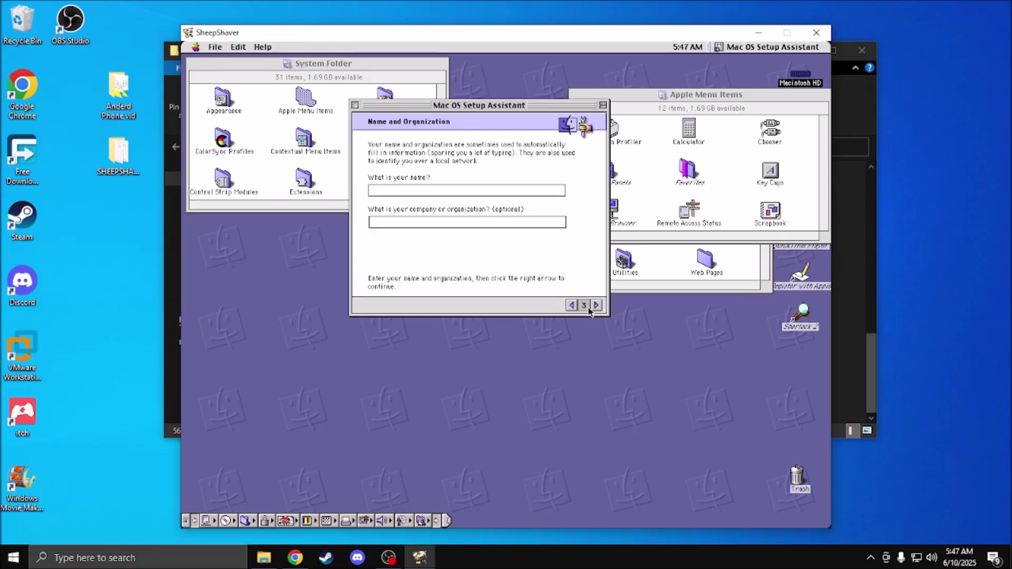
text(dabo)
click(596, 305)
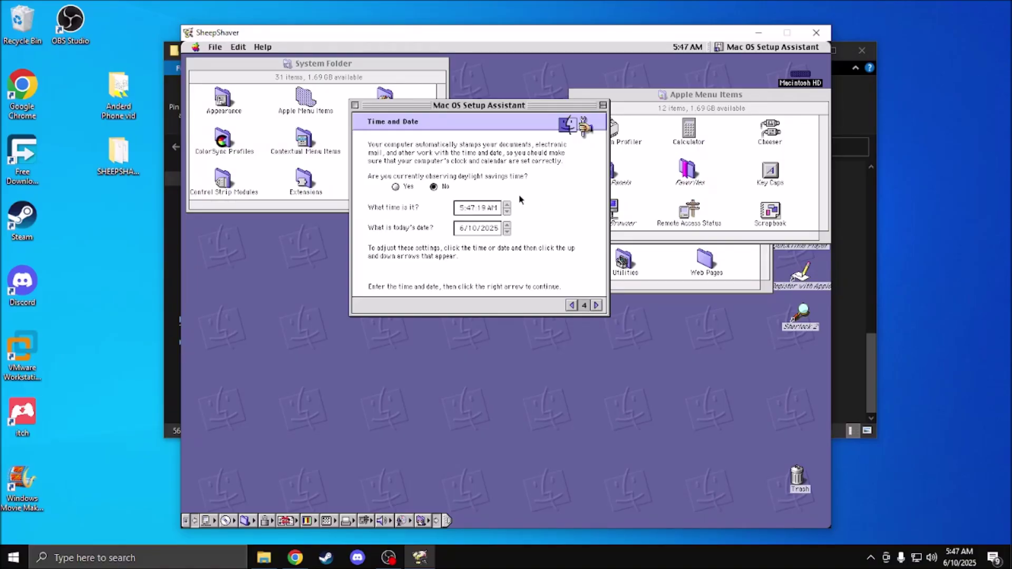
click(596, 305)
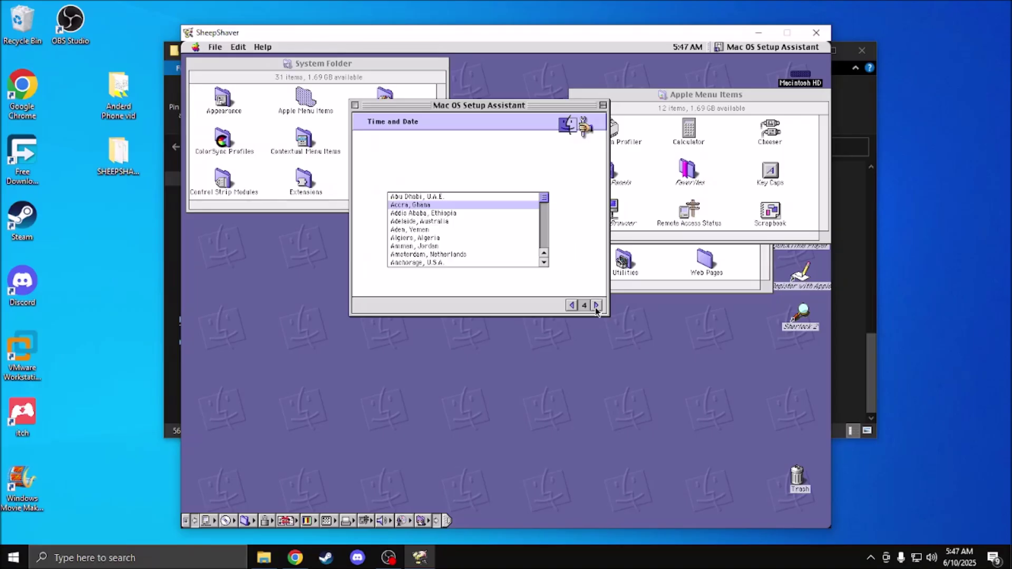
Step: Scroll the city list, select New York, U.S.A., and advance to Finder Preferences
click(545, 264)
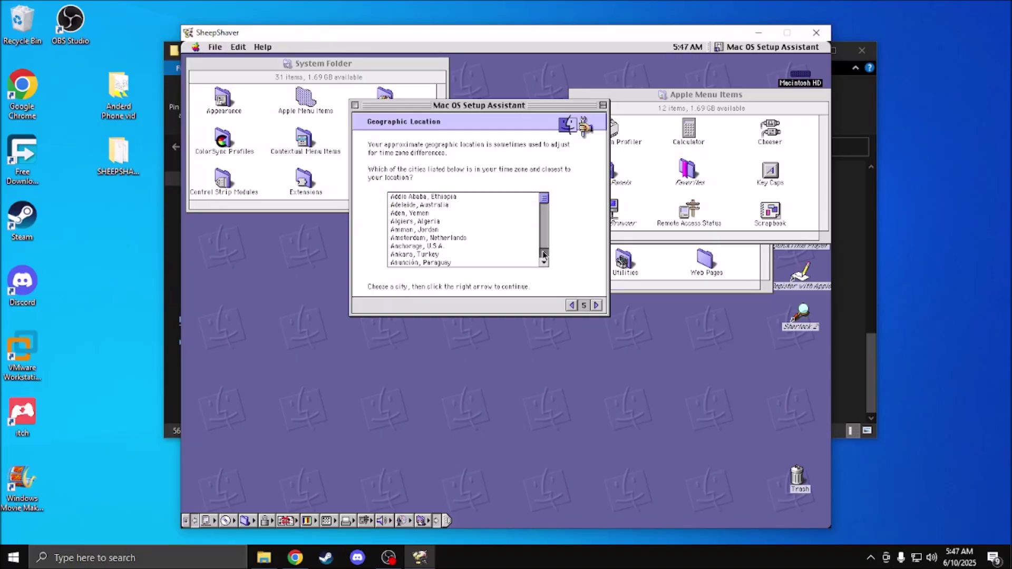
drag(547, 266, 547, 254)
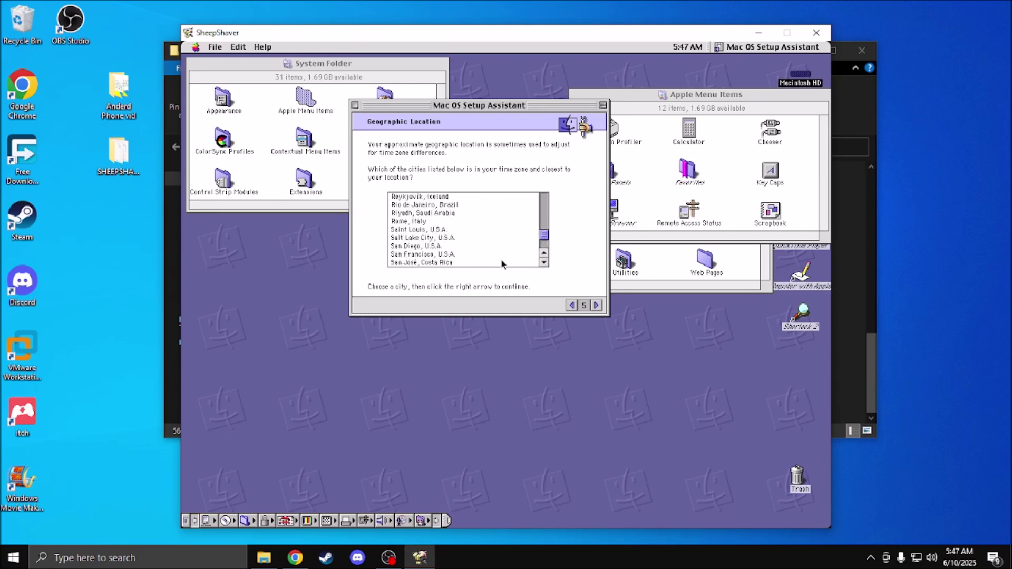
click(545, 264)
drag(544, 263, 546, 257)
click(452, 213)
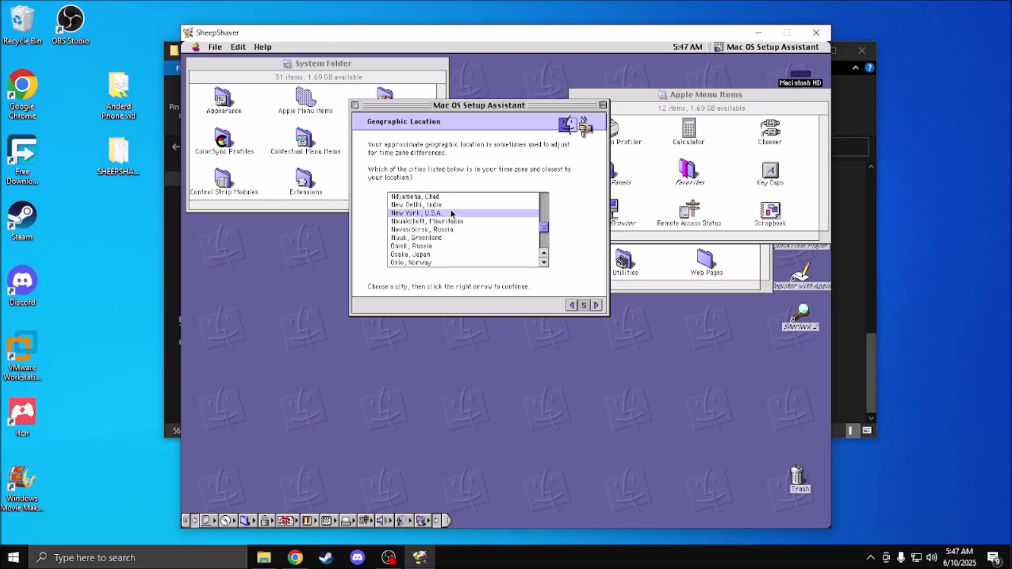
click(596, 306)
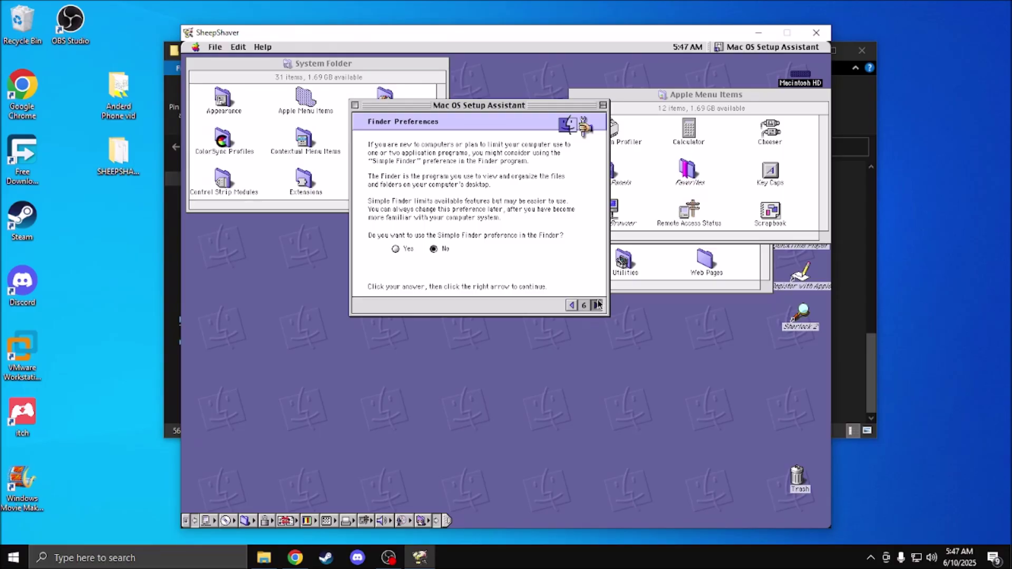
Step: Keep the normal Finder, pass the Local Network page, and enter a computer password
click(596, 305)
click(596, 305)
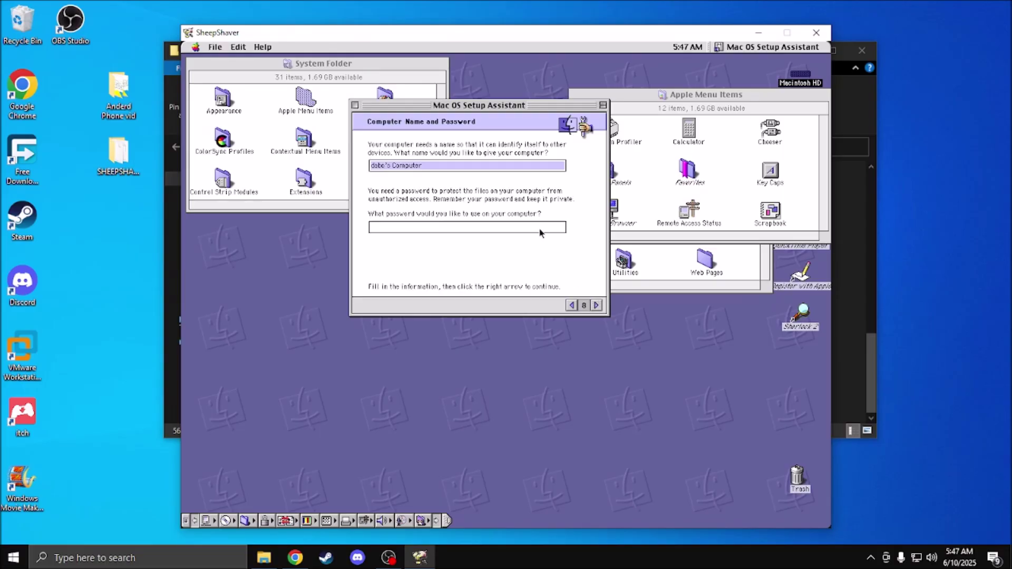
click(494, 226)
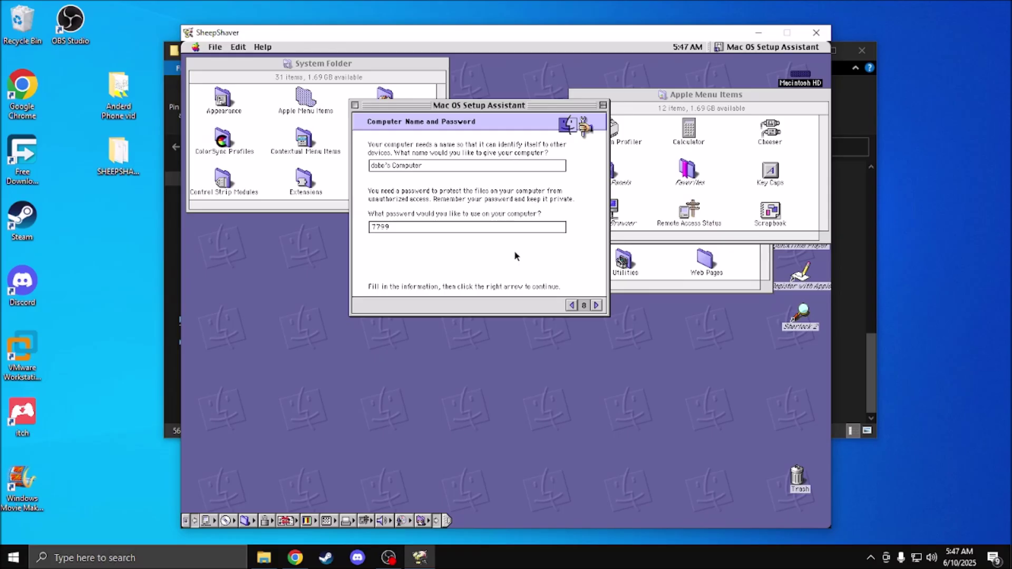
click(596, 306)
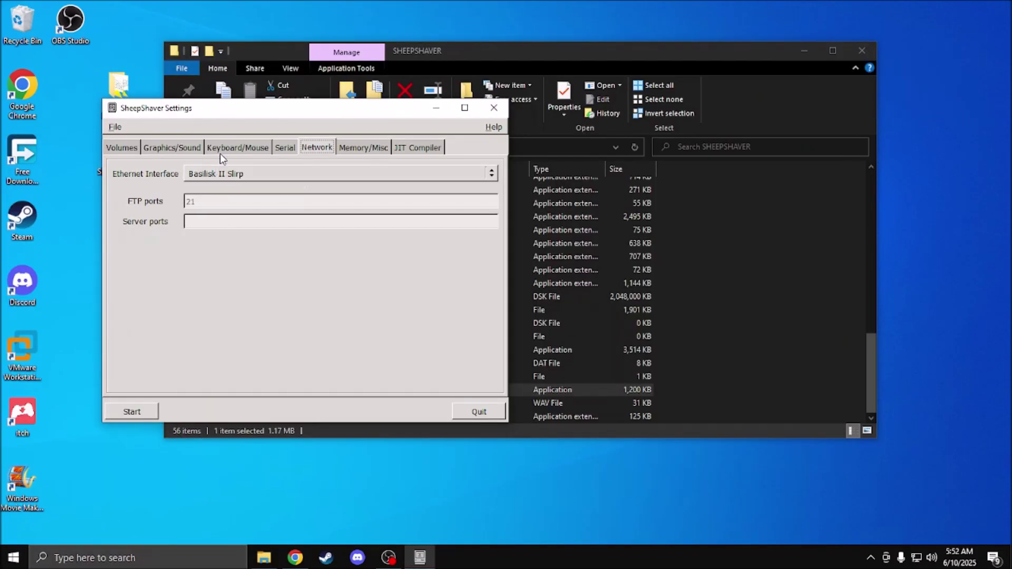
Step: Try Basilisk II Router, then leave Ethernet networking on Basilisk II Slirp
drag(230, 112, 455, 195)
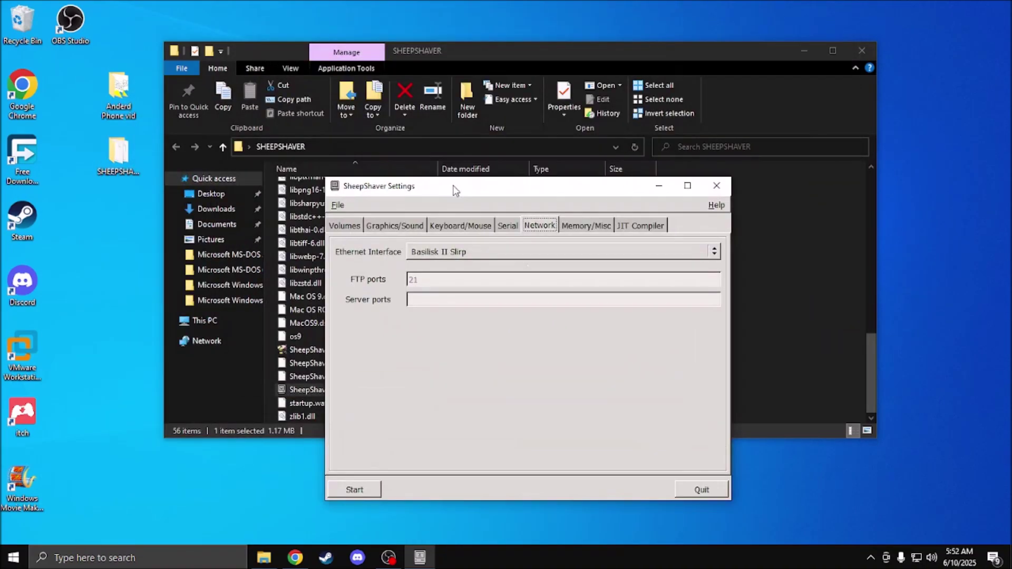
click(460, 257)
click(463, 235)
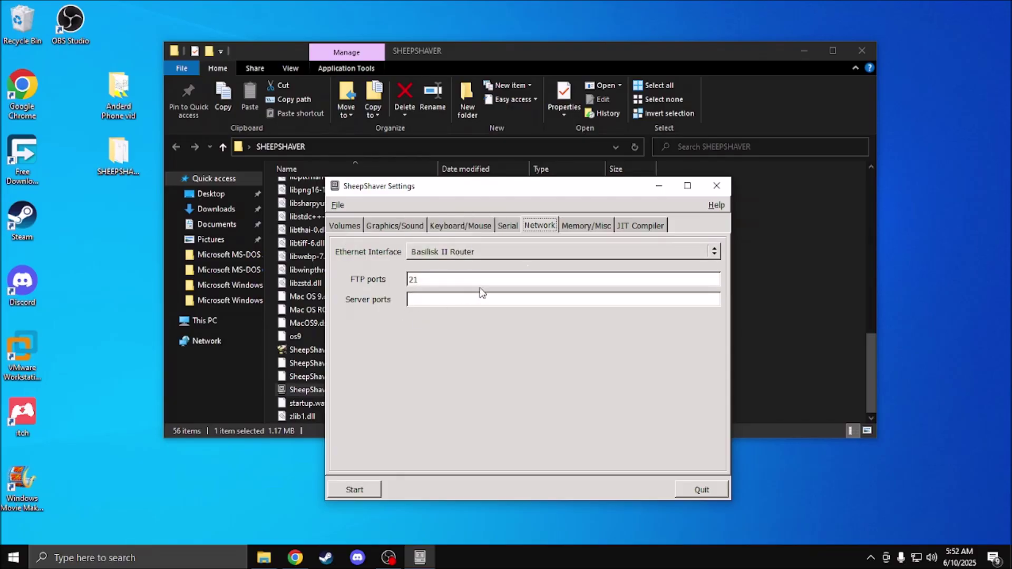
click(524, 252)
click(455, 268)
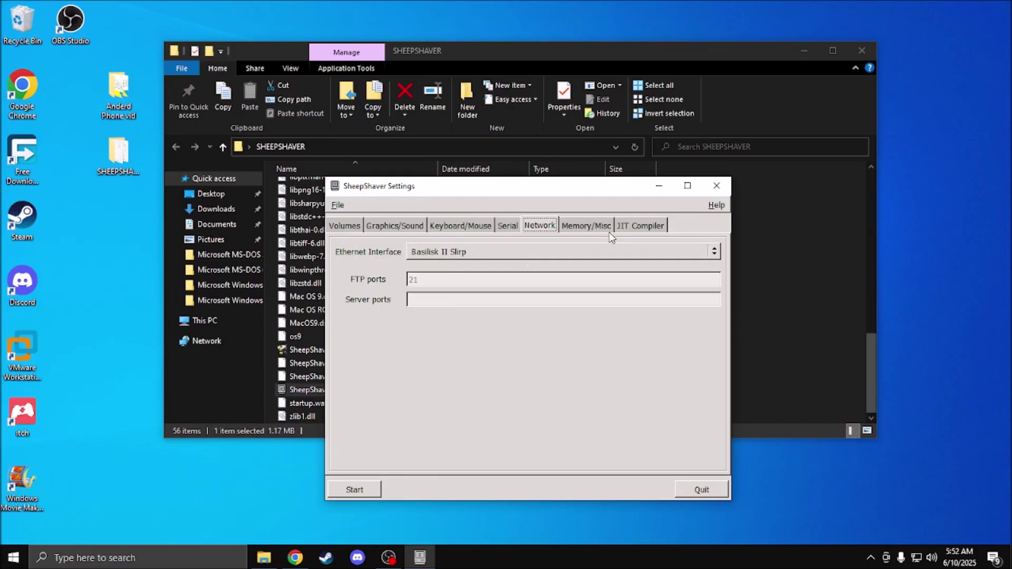
Step: Untick Don't Use CPU When Idle under Memory/Misc
click(607, 227)
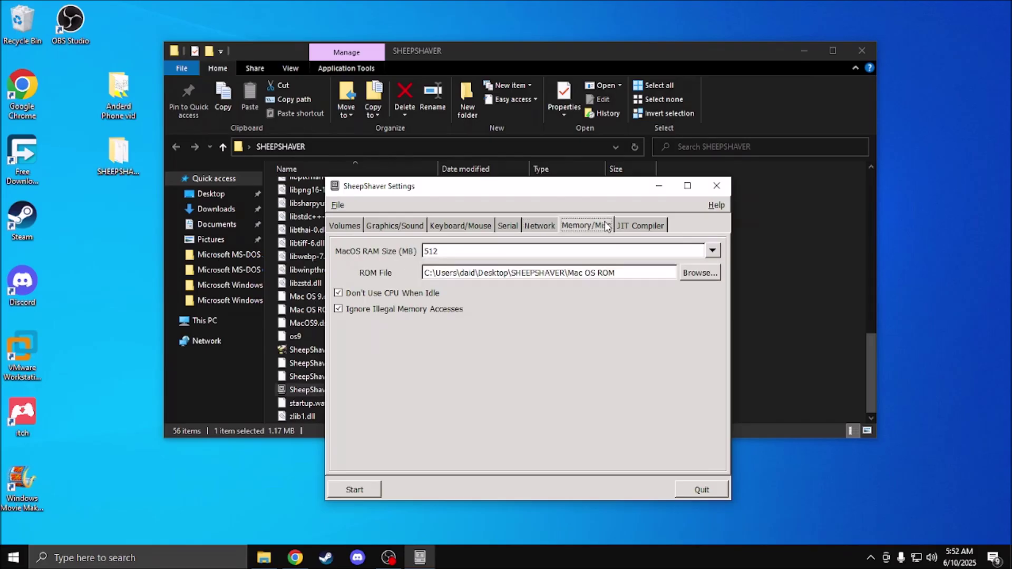
click(432, 292)
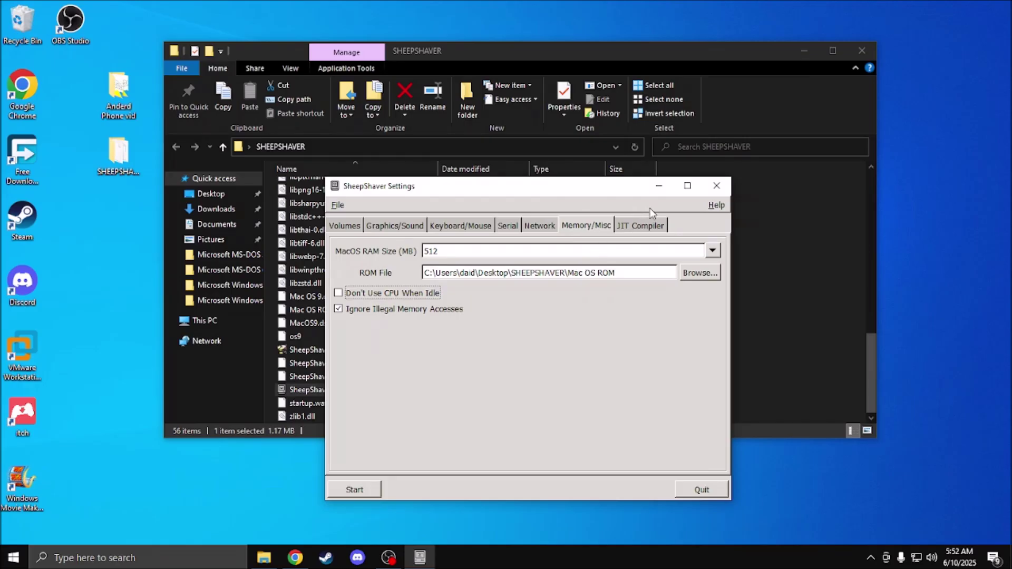
click(641, 227)
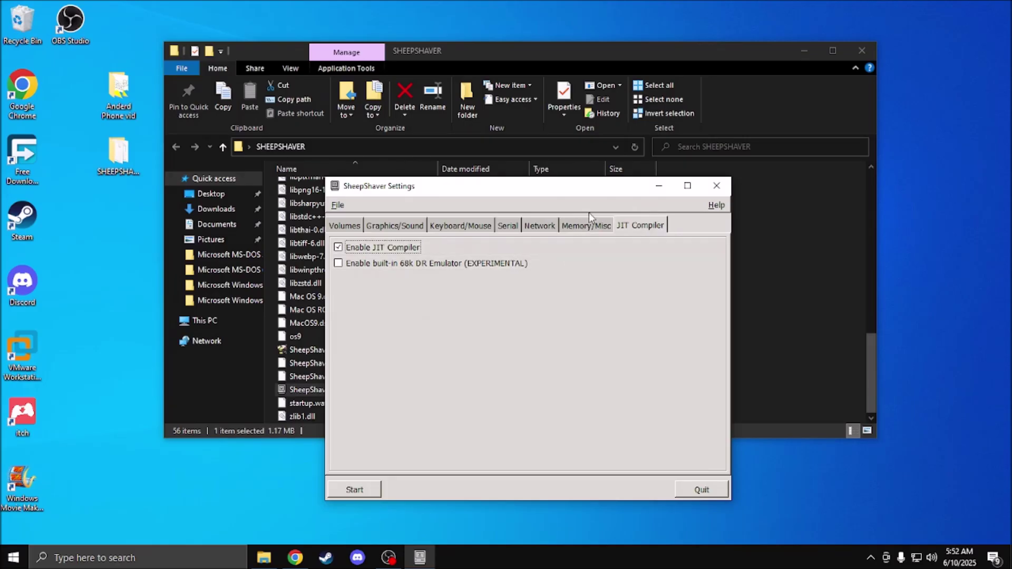
Step: Set the screen width and height to Maximum in Graphics/Sound settings
click(374, 228)
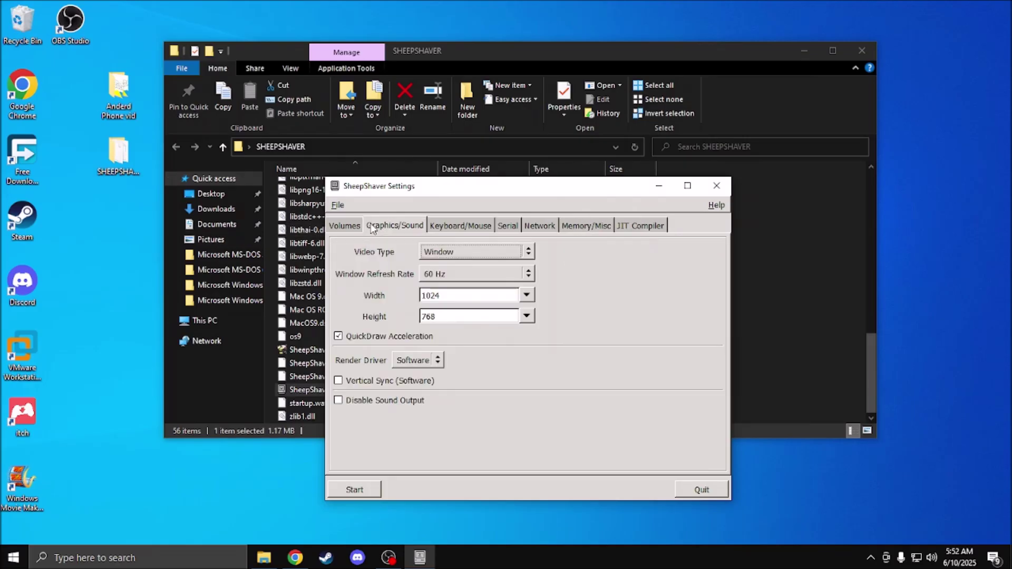
click(432, 224)
click(409, 228)
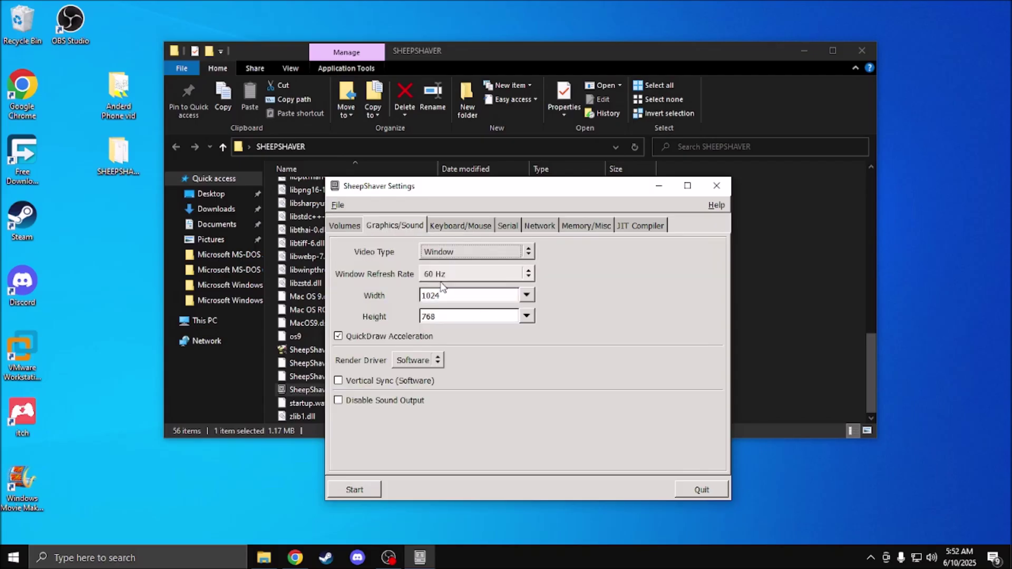
click(527, 295)
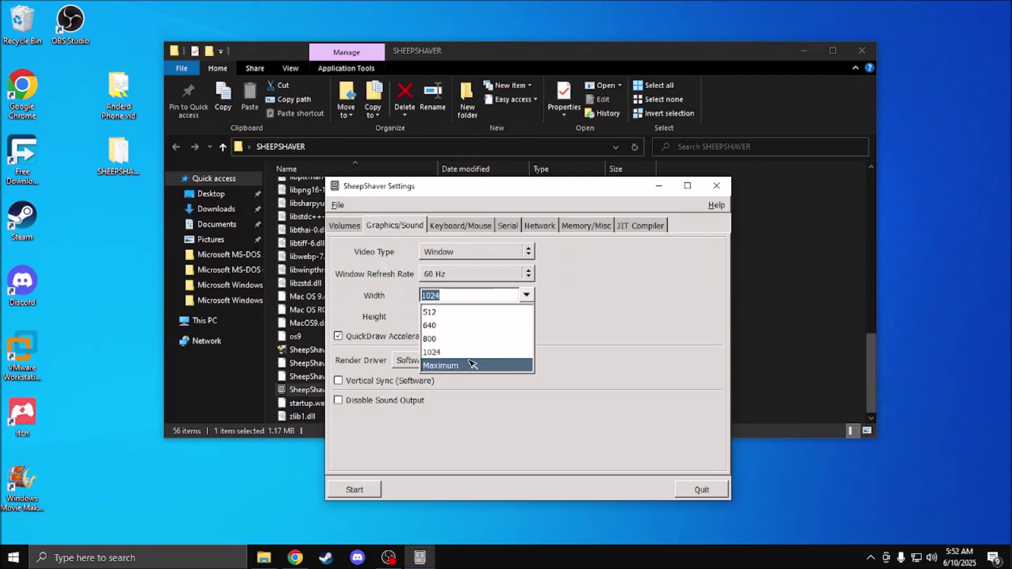
click(471, 364)
click(527, 316)
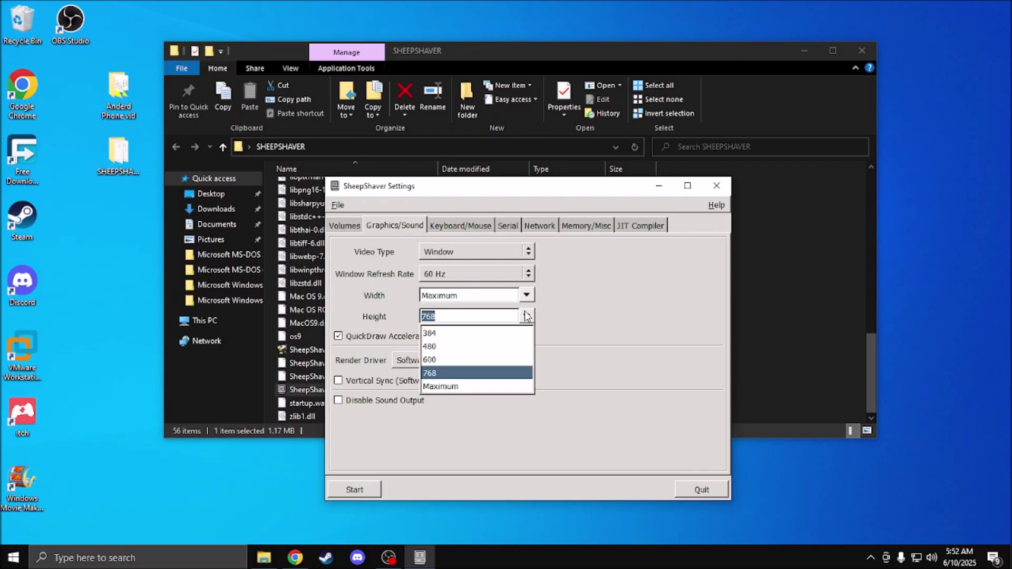
click(457, 385)
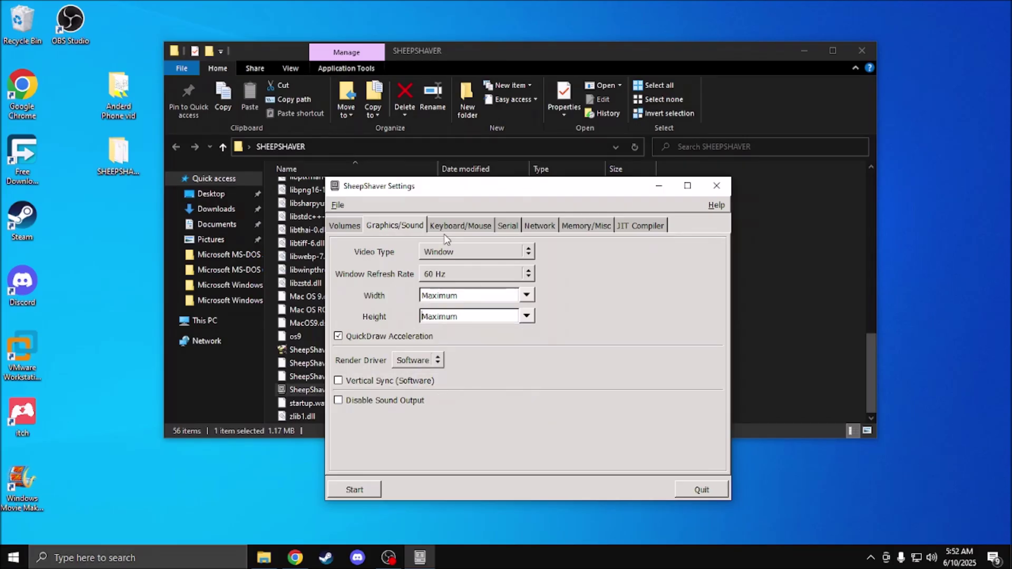
Step: Review the keyboard, serial and network settings, then start the emulator
click(457, 226)
click(514, 227)
click(540, 227)
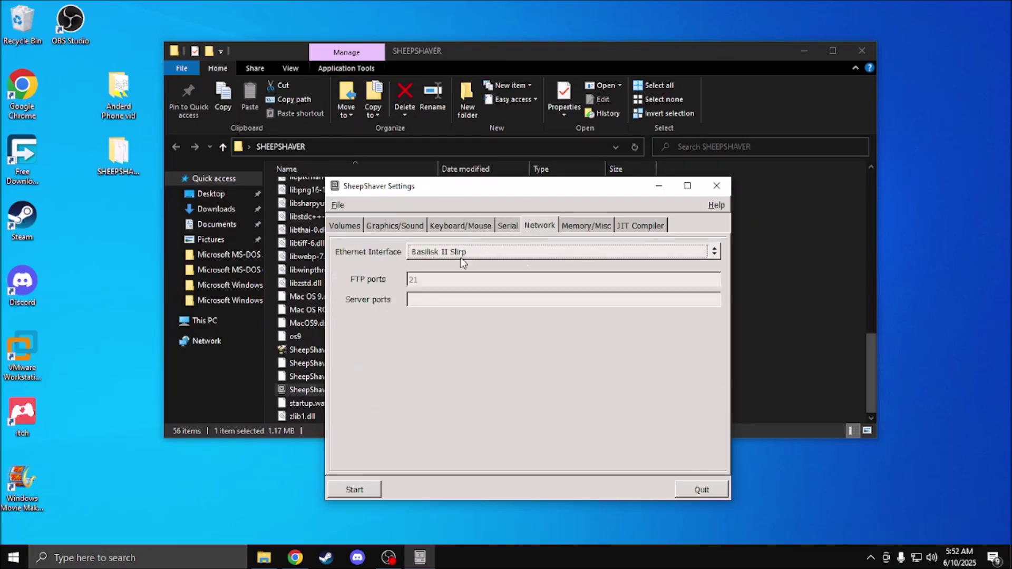
click(378, 493)
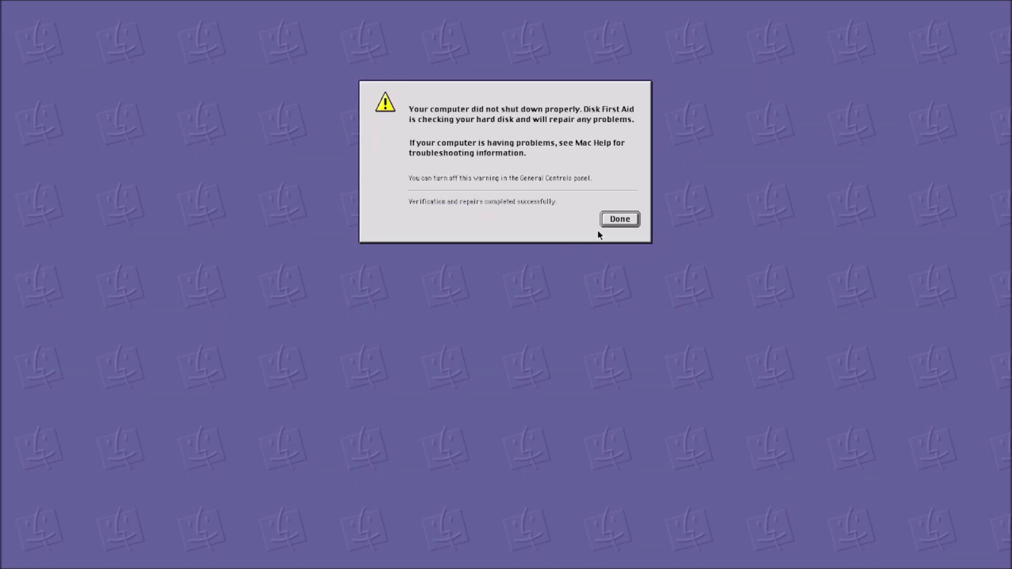
Step: Click Done on the Disk First Aid warning to finish booting Mac OS 9
click(613, 220)
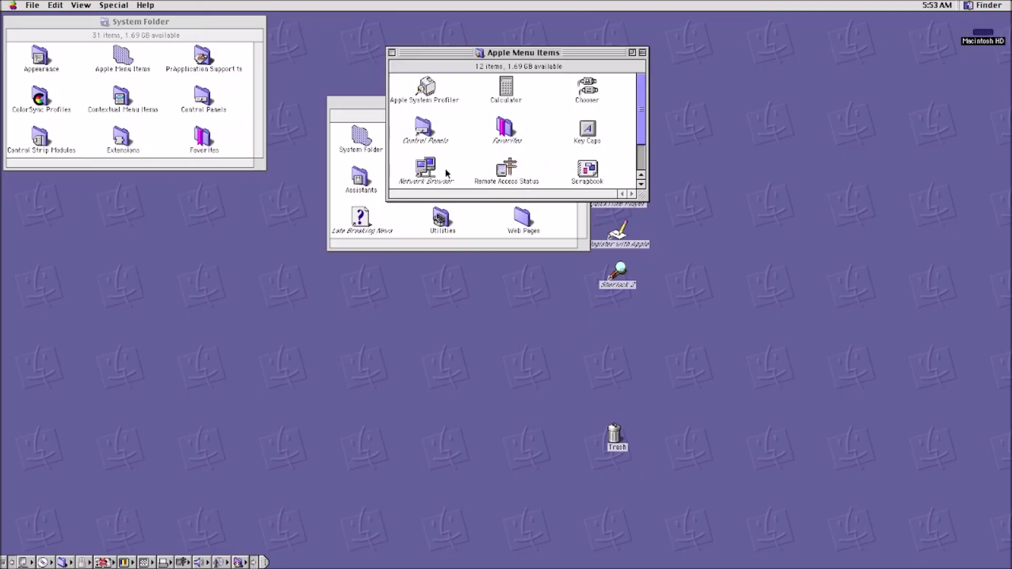
Step: Move the Apple Menu Items window right and Macintosh HD up, then launch Browse the Internet
drag(527, 53, 328, 266)
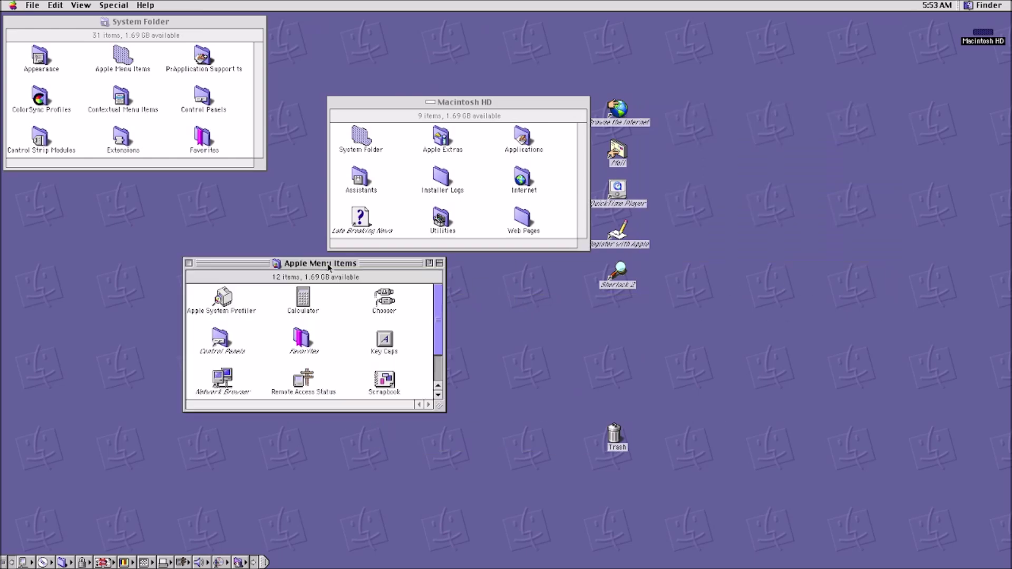
drag(376, 105, 353, 60)
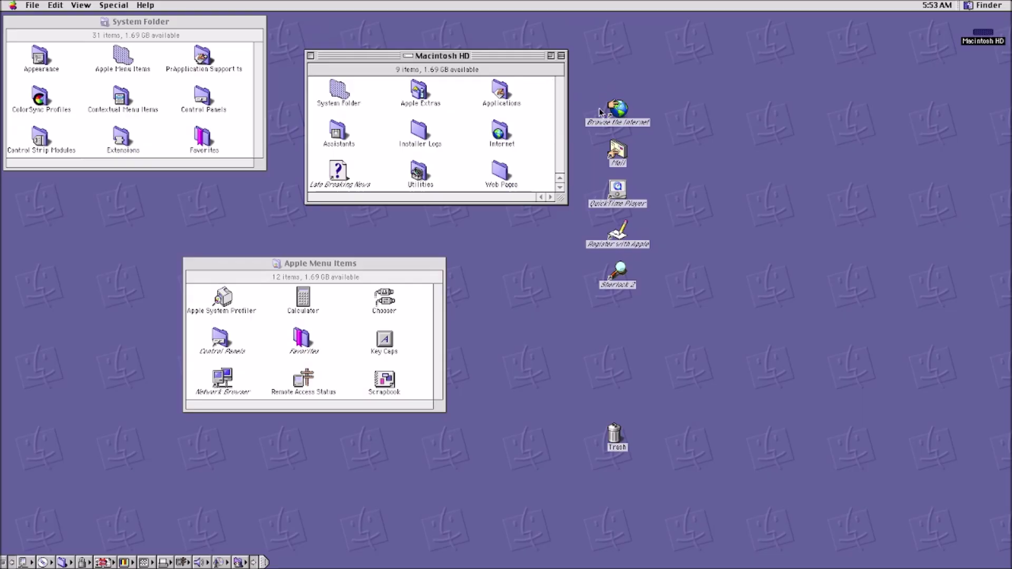
click(599, 111)
double_click(619, 109)
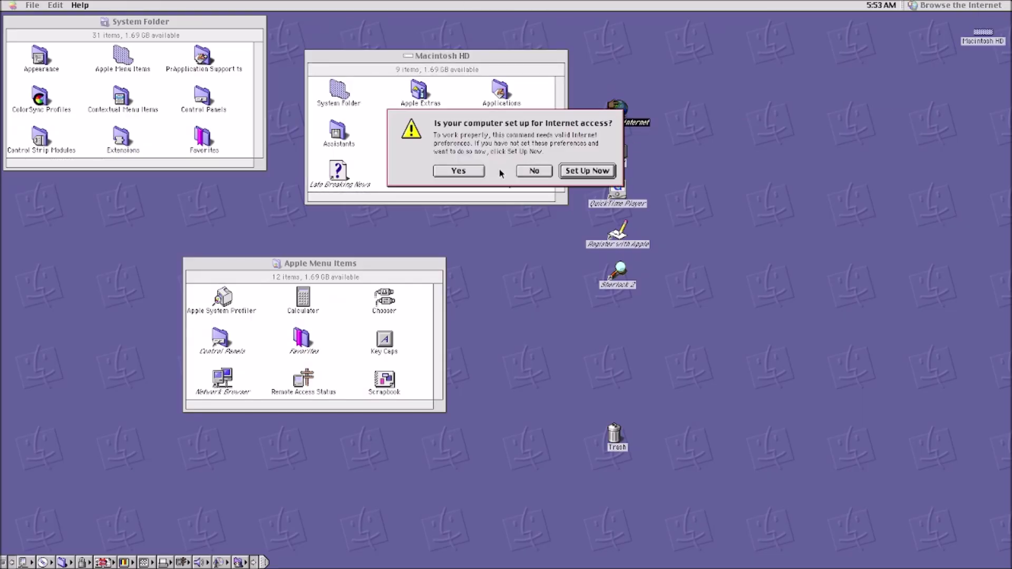
Step: Confirm internet setup, dismiss the security failure error, and close Internet Explorer's window
click(457, 170)
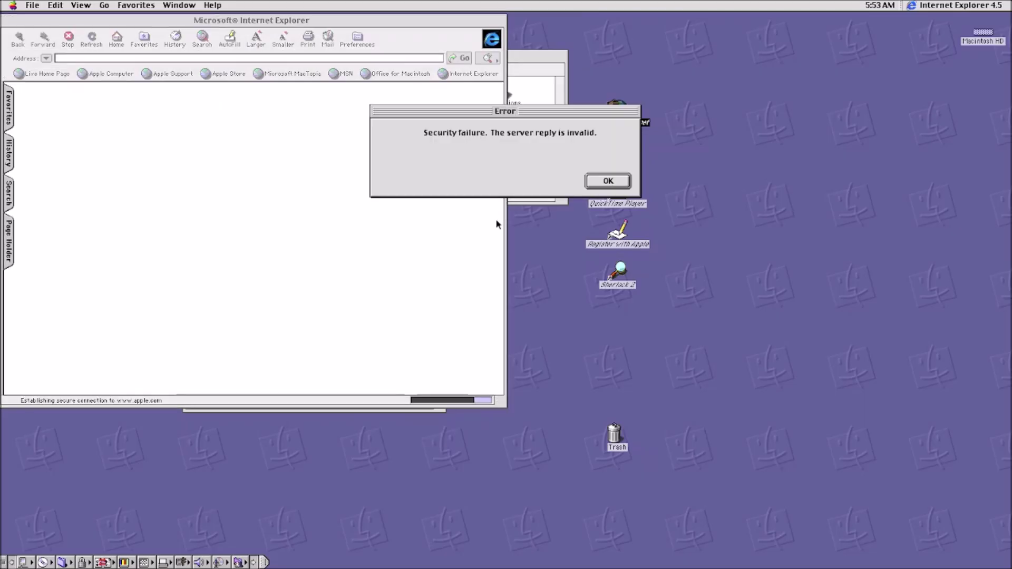
click(607, 182)
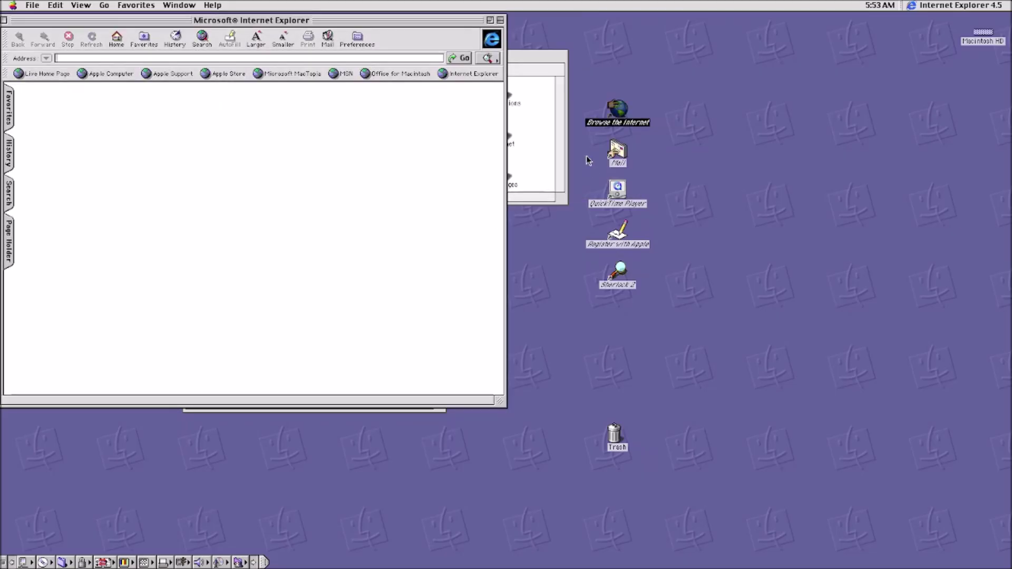
click(621, 108)
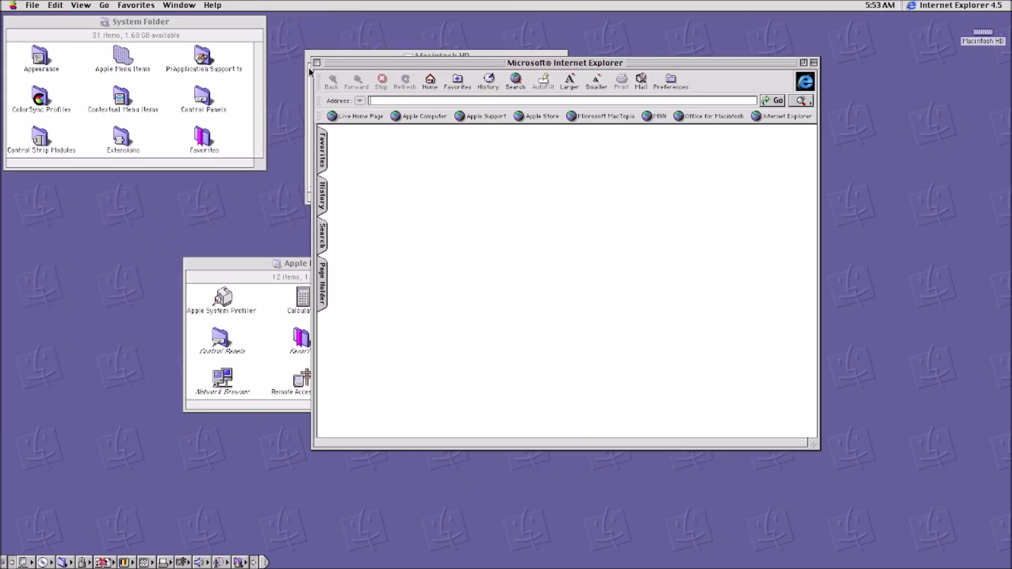
click(317, 62)
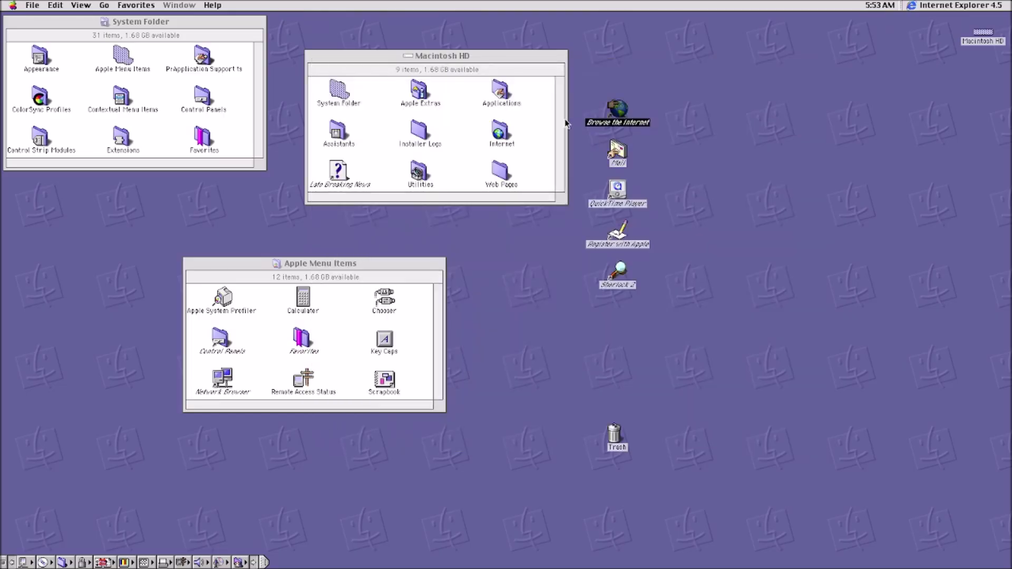
Step: Open the Internet folder and start Internet Setup Assistant, answering Yes, then No existing account
double_click(623, 117)
double_click(500, 138)
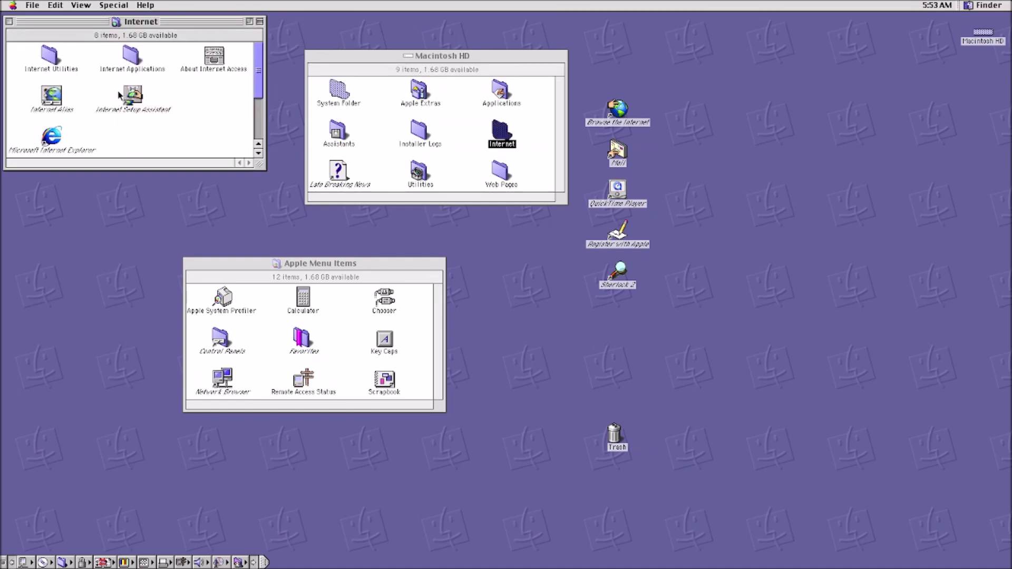
double_click(128, 100)
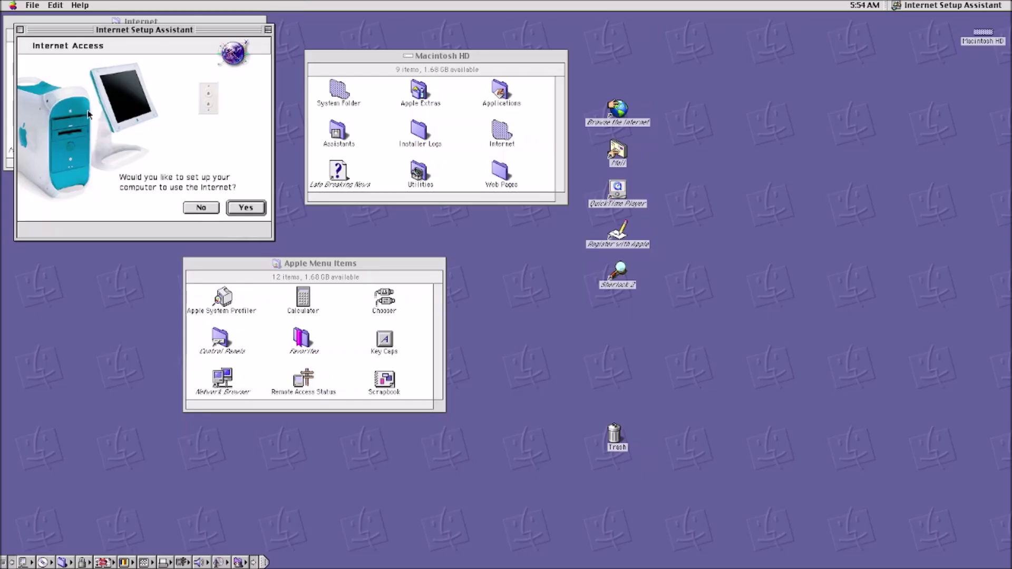
click(257, 210)
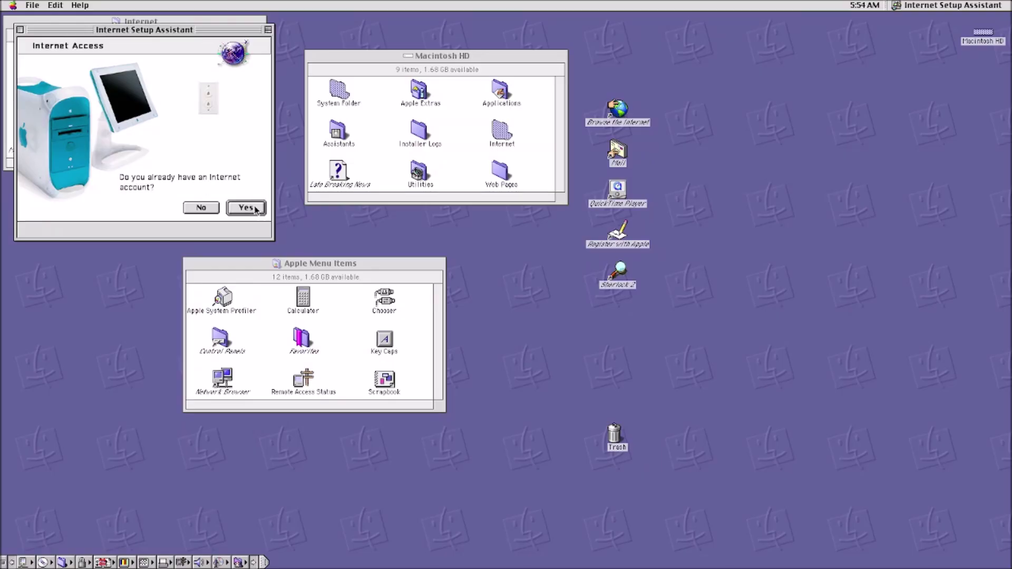
click(200, 208)
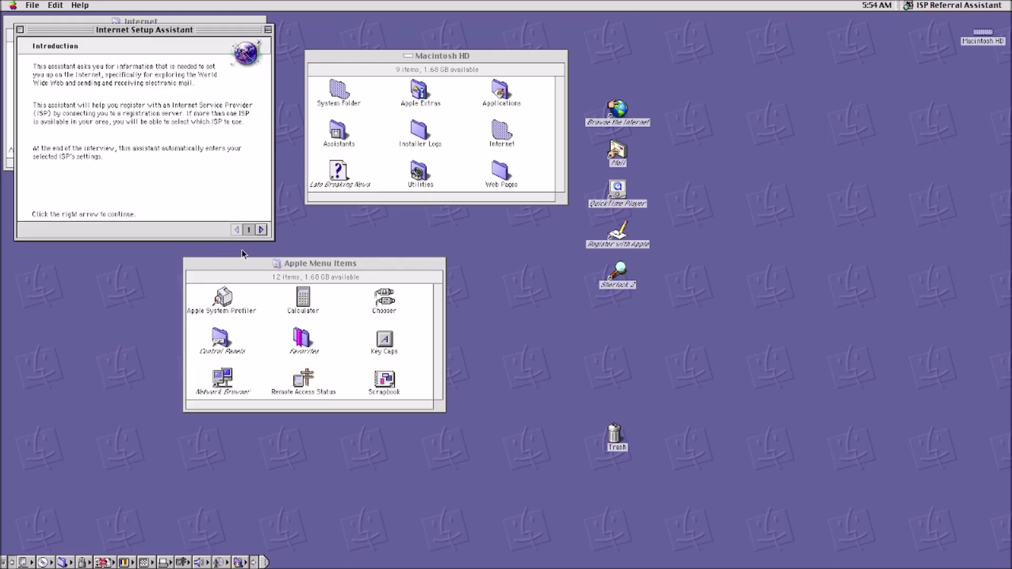
Step: Keep 3Com Impact Analog 14.4 on Modem Port, then quit the assistant without saving
click(260, 230)
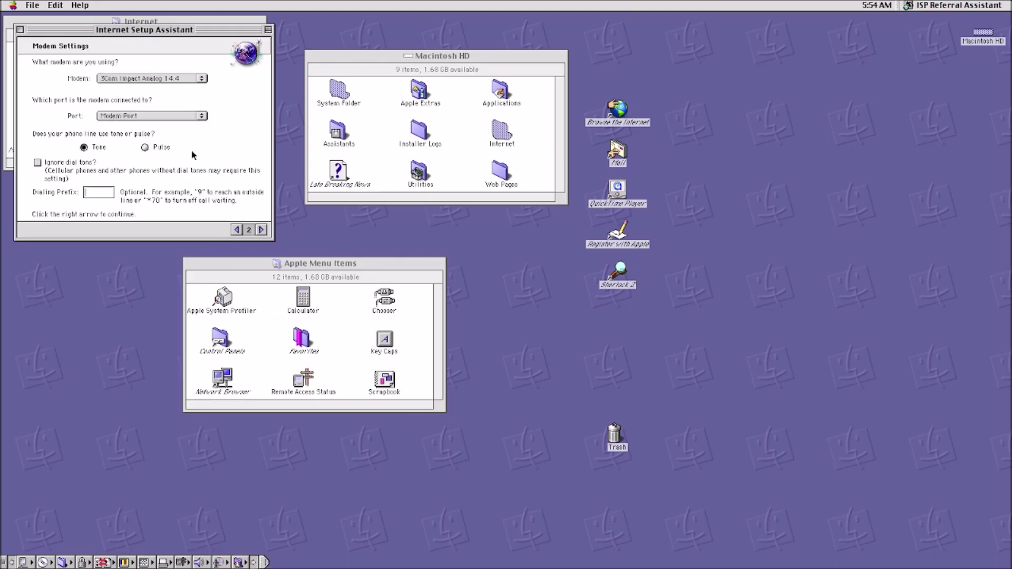
click(157, 79)
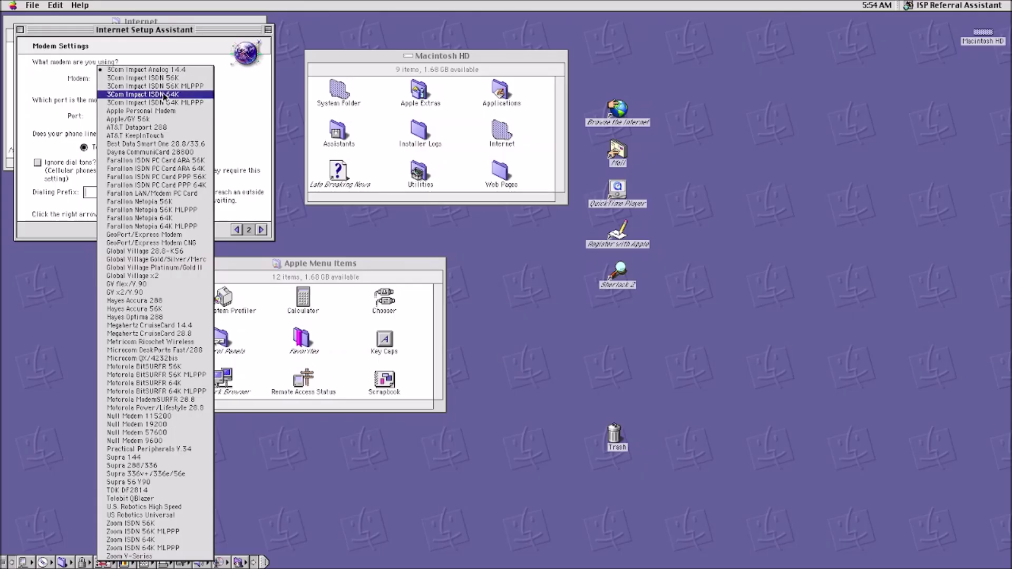
click(59, 119)
click(131, 120)
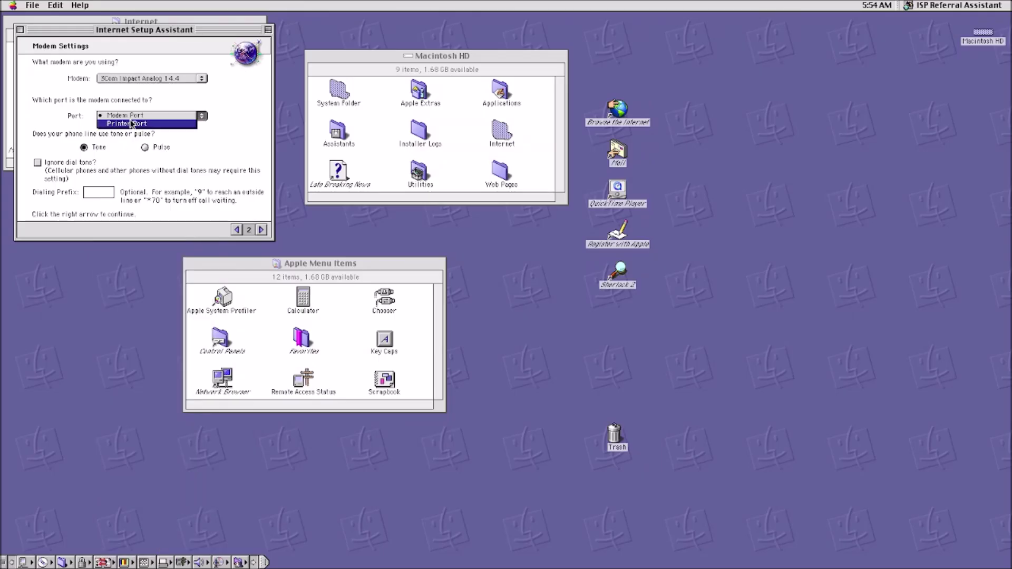
click(129, 115)
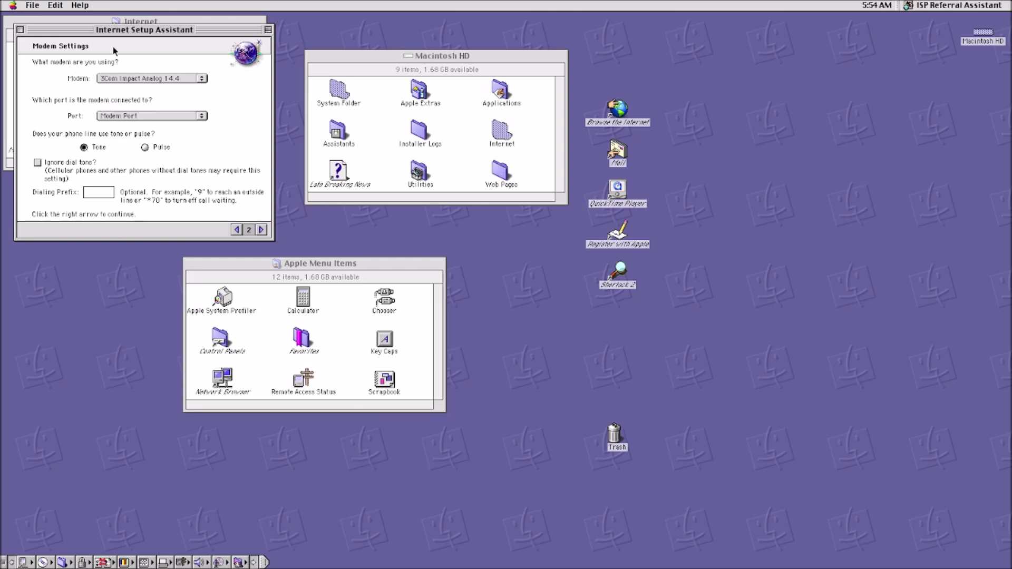
click(22, 30)
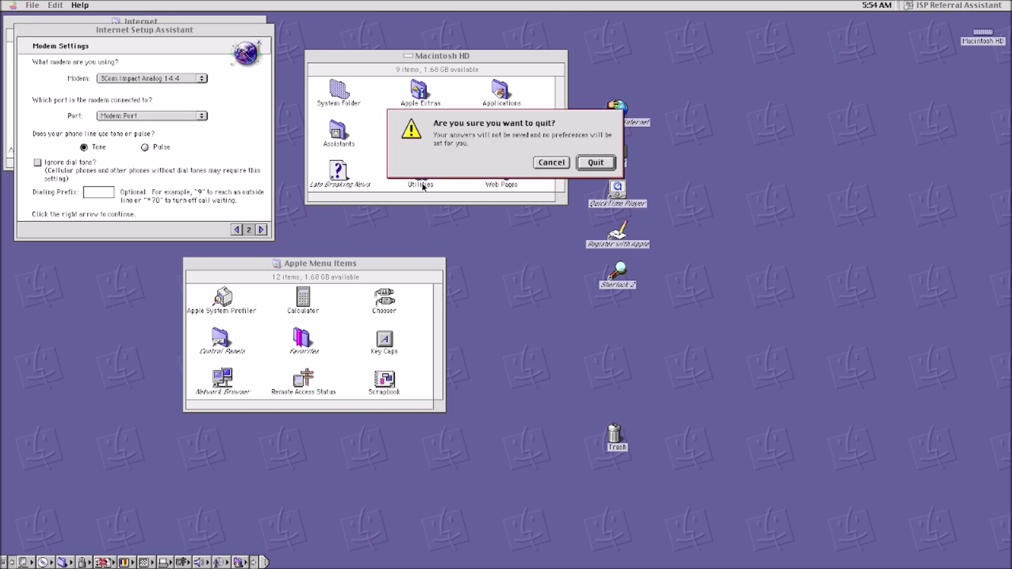
click(579, 164)
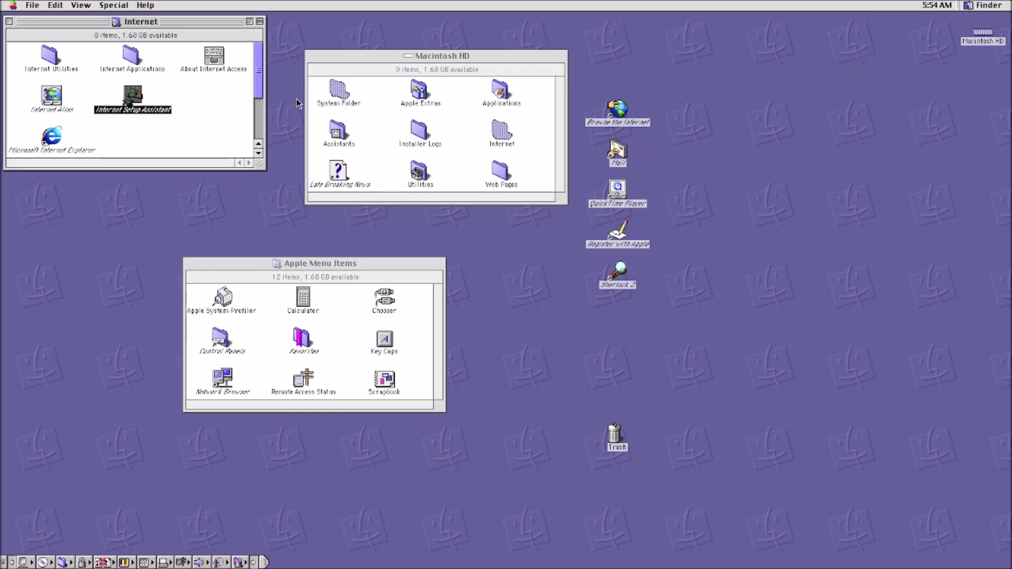
Step: Launch Network Browser from Apple Menu Items and move its window toward the screen centre
click(431, 173)
click(320, 320)
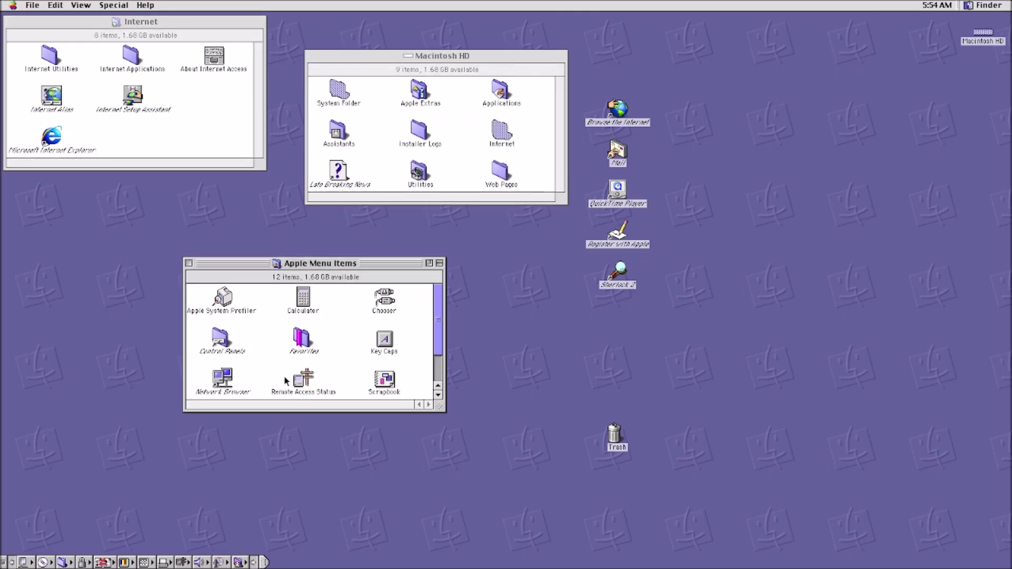
double_click(223, 389)
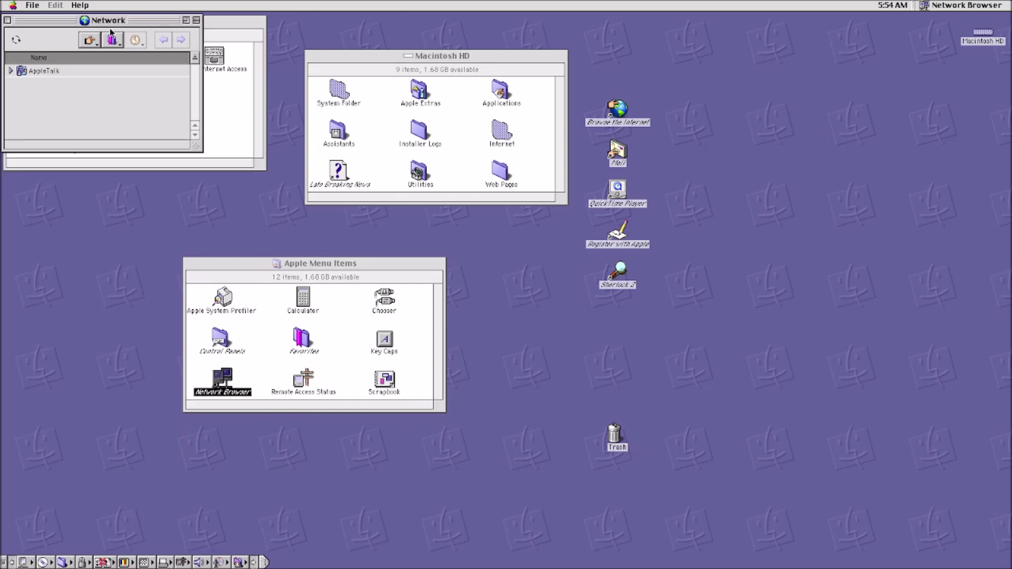
drag(113, 21, 440, 174)
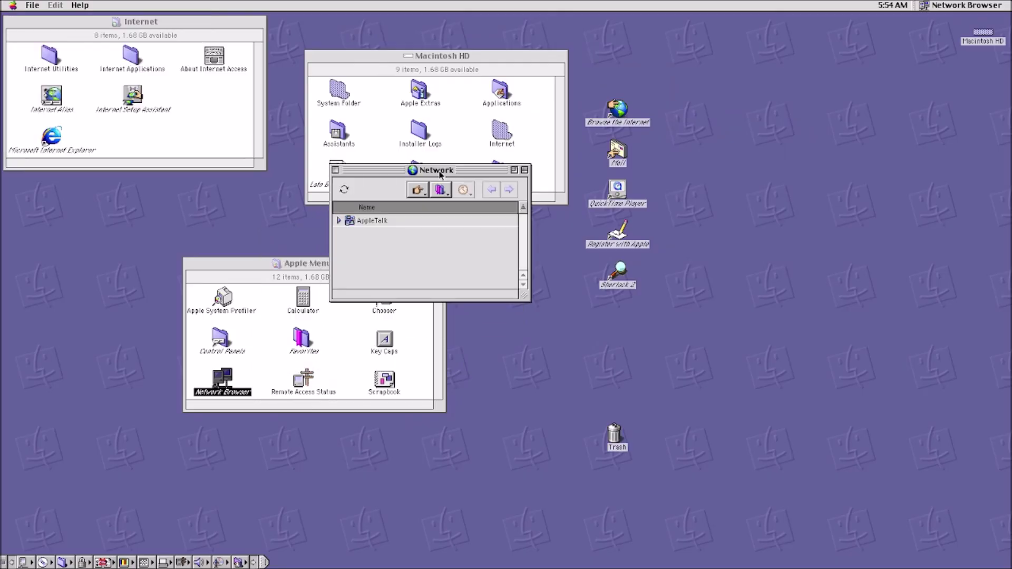
Step: Browse the Apple and Help menus without choosing anything, then return to the Finder
click(12, 6)
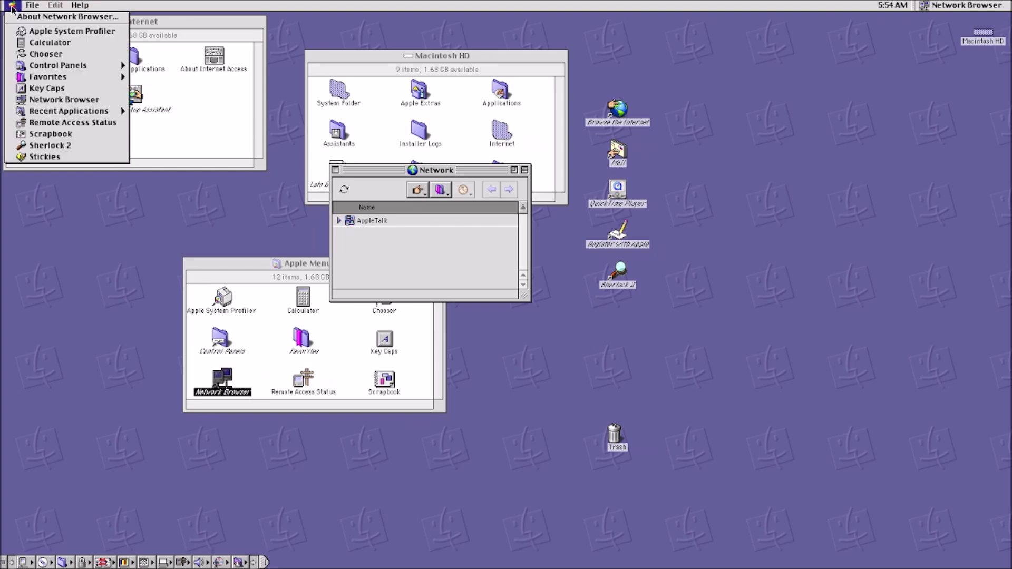
click(76, 6)
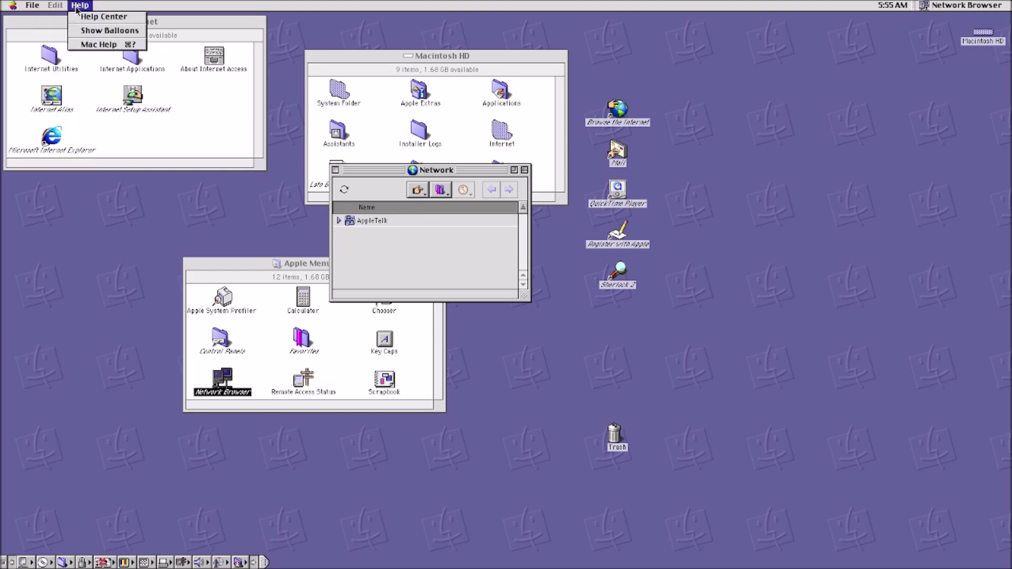
click(77, 6)
click(25, 21)
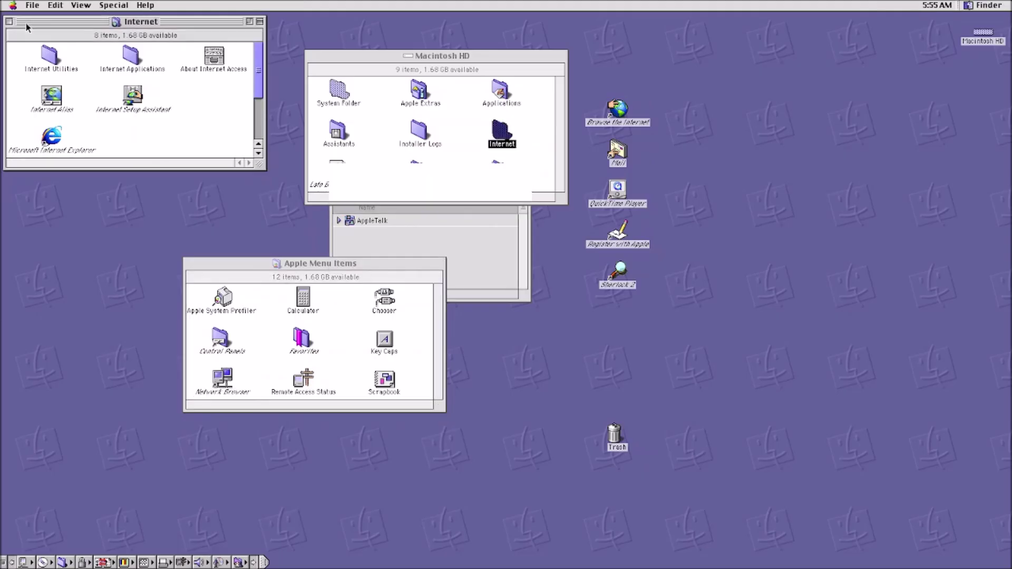
Step: Close the Internet and System Folder windows and open the Special menu for Shut Down
click(9, 22)
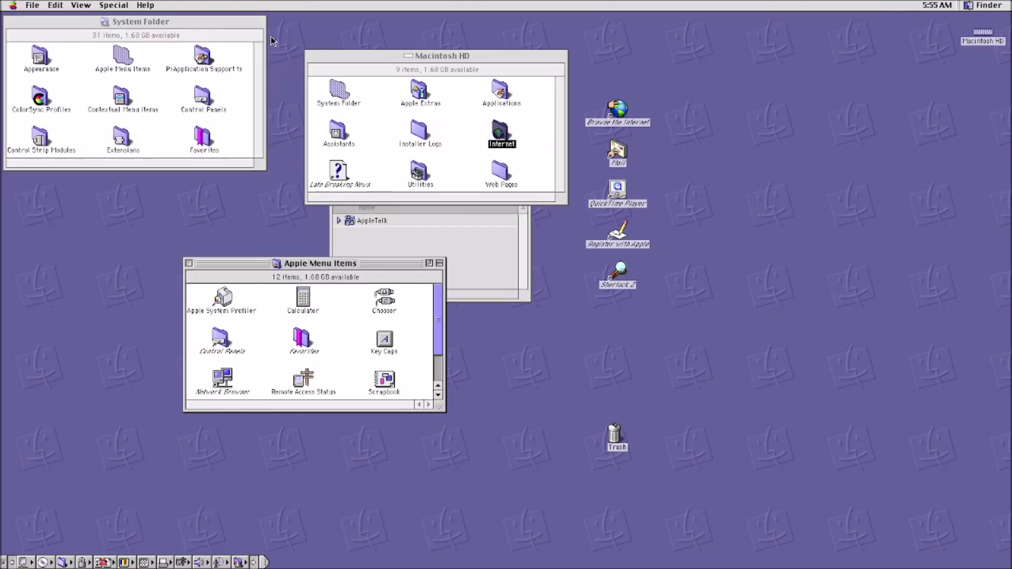
click(8, 22)
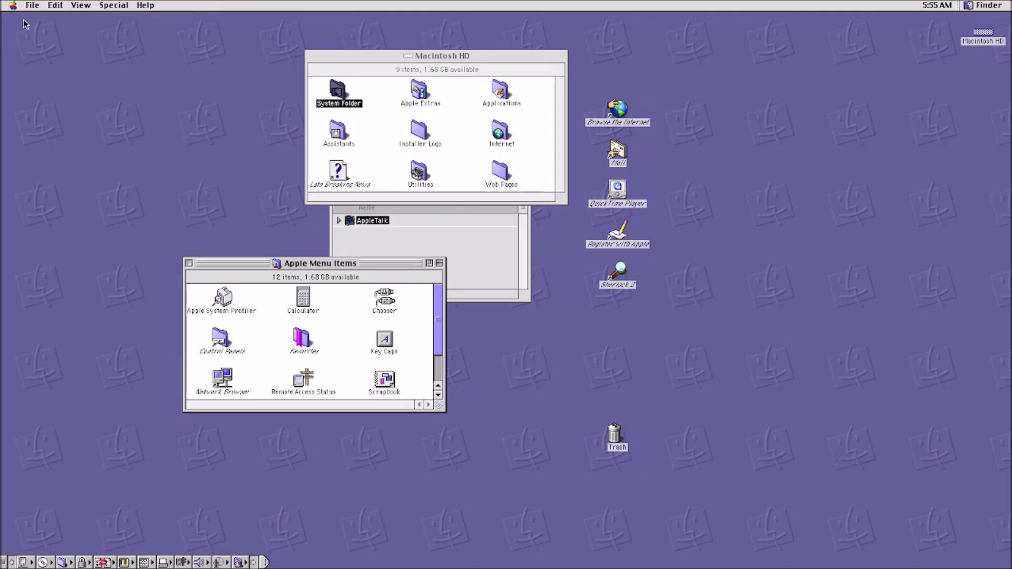
click(125, 6)
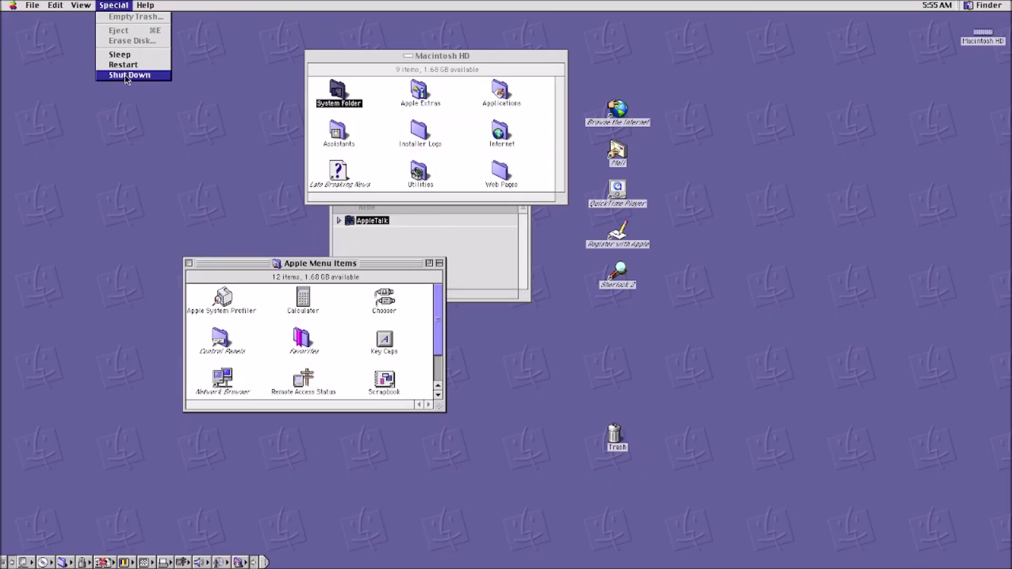